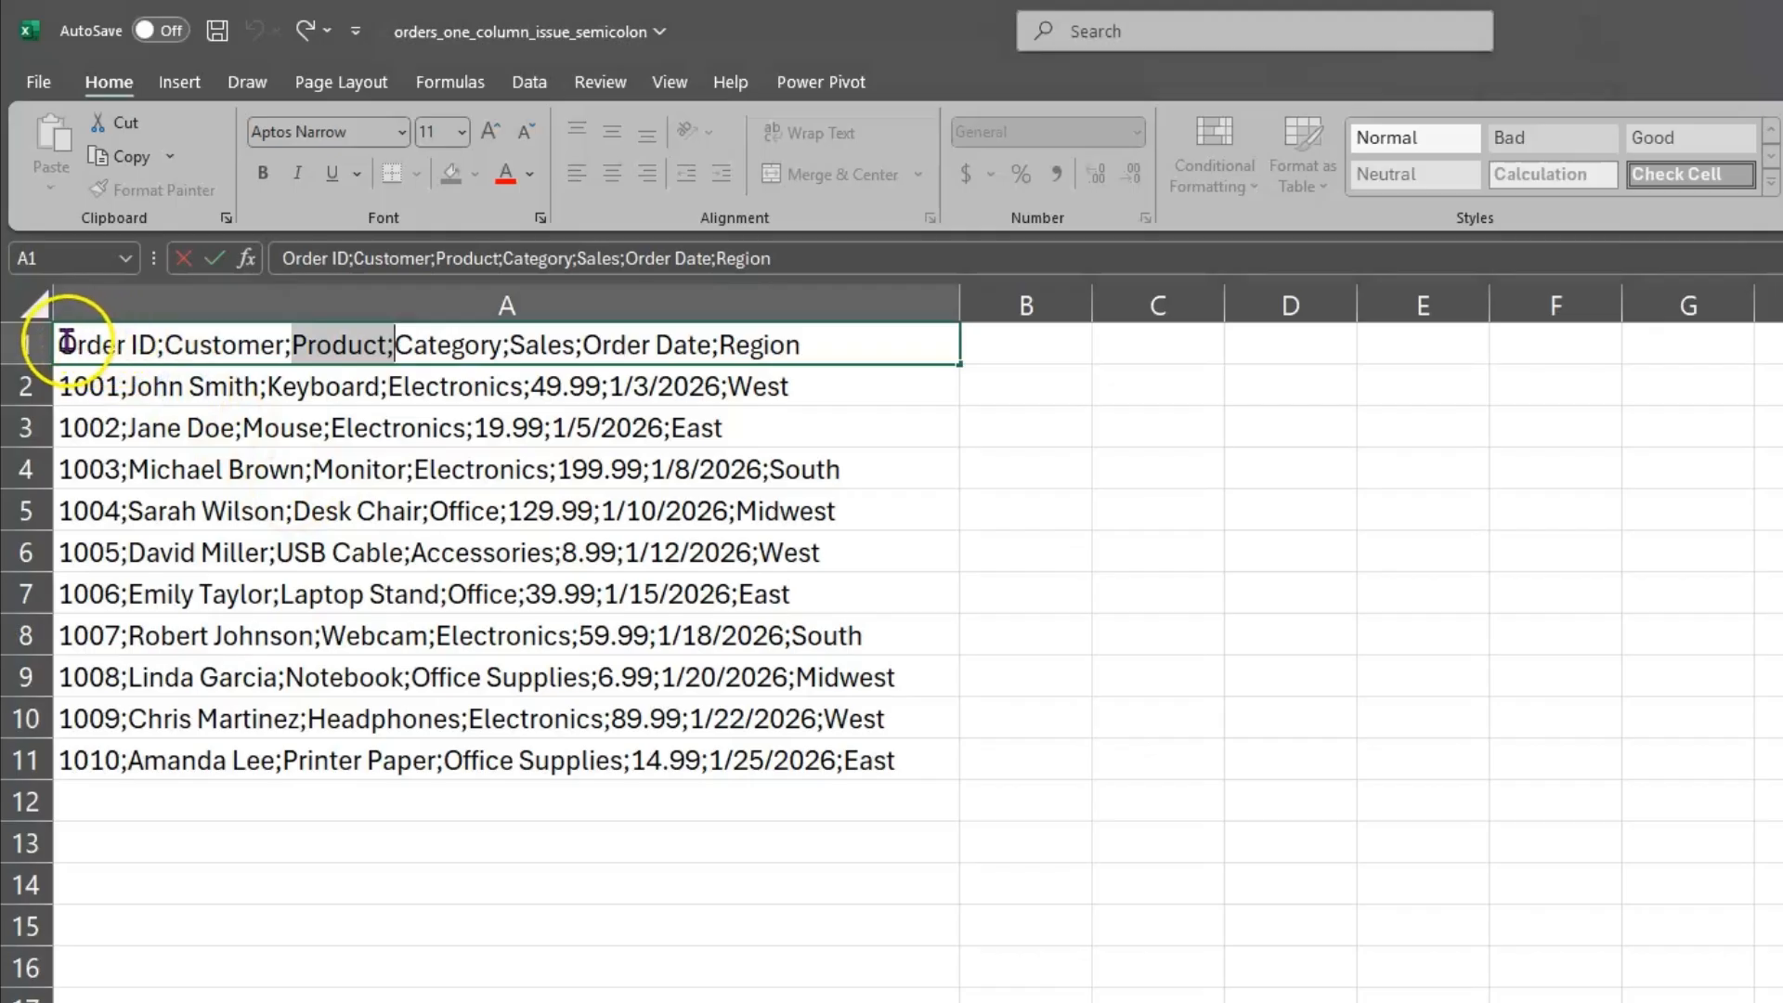
Examine the field names and the separators between them in the header text of cell A1.
{"action": "left_click_drag", "start_coordinate": [58, 345], "coordinate": [434, 349]}
{"action": "left_click", "coordinate": [535, 347]}
{"action": "left_click", "coordinate": [611, 344]}
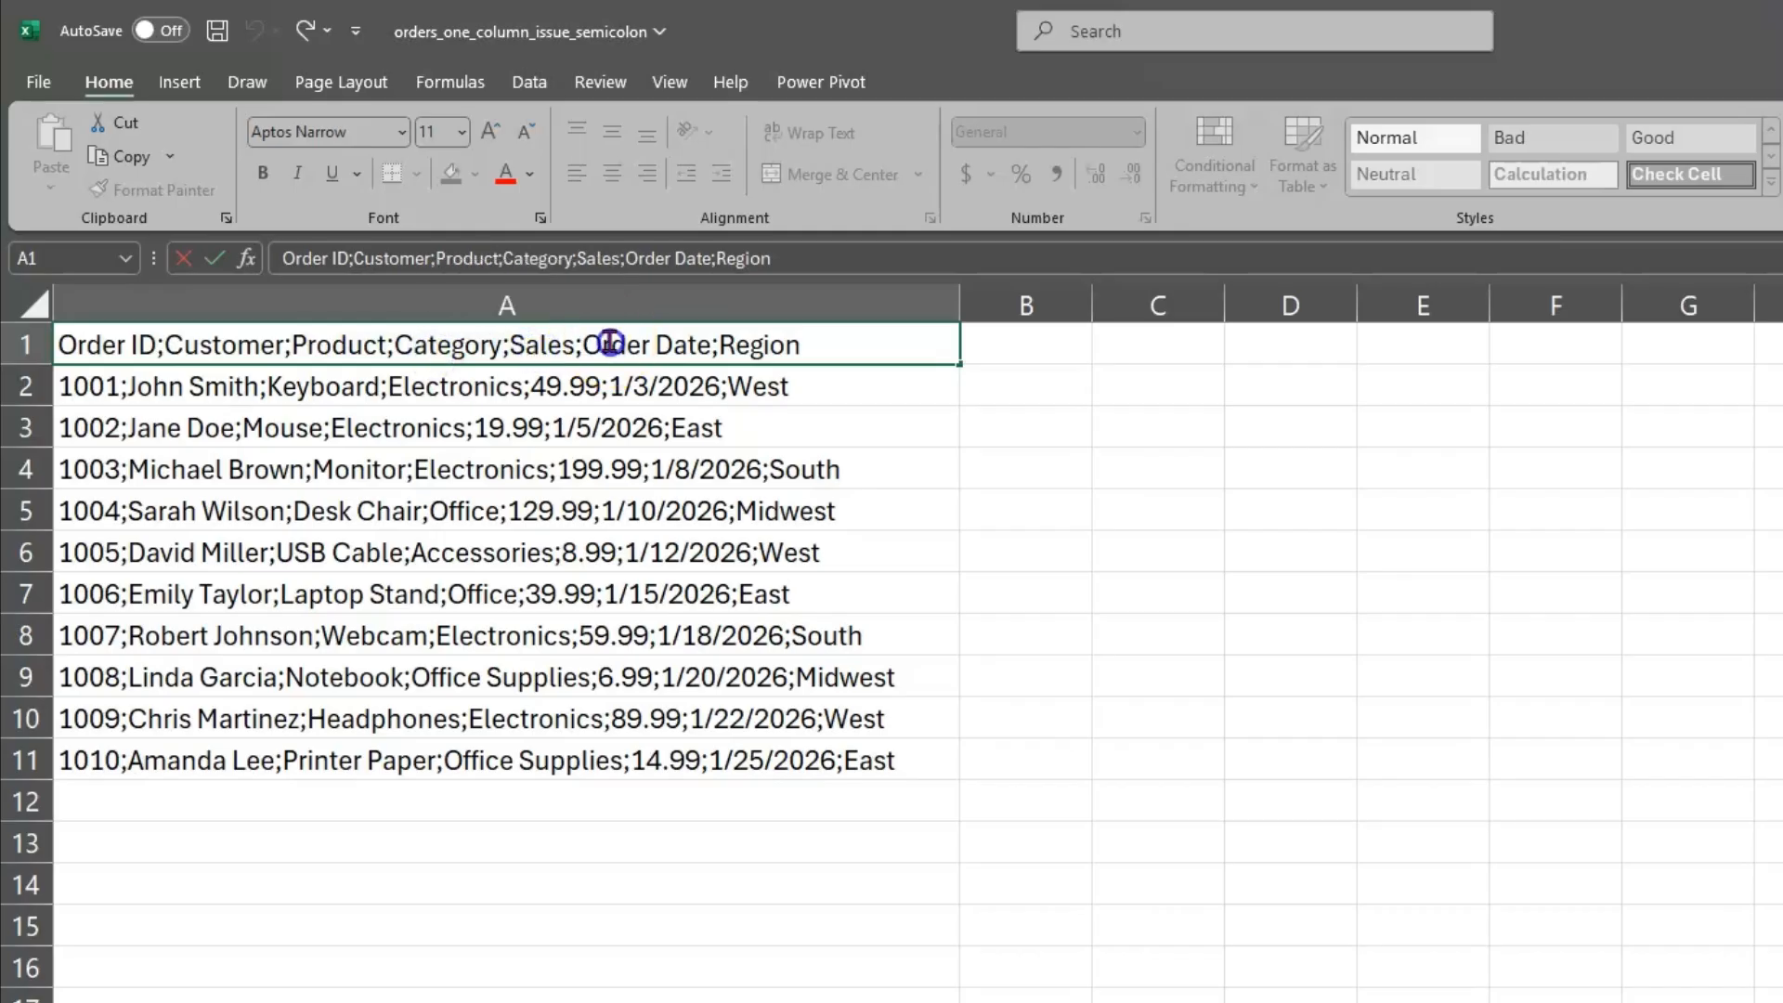
{"action": "left_click", "coordinate": [764, 344]}
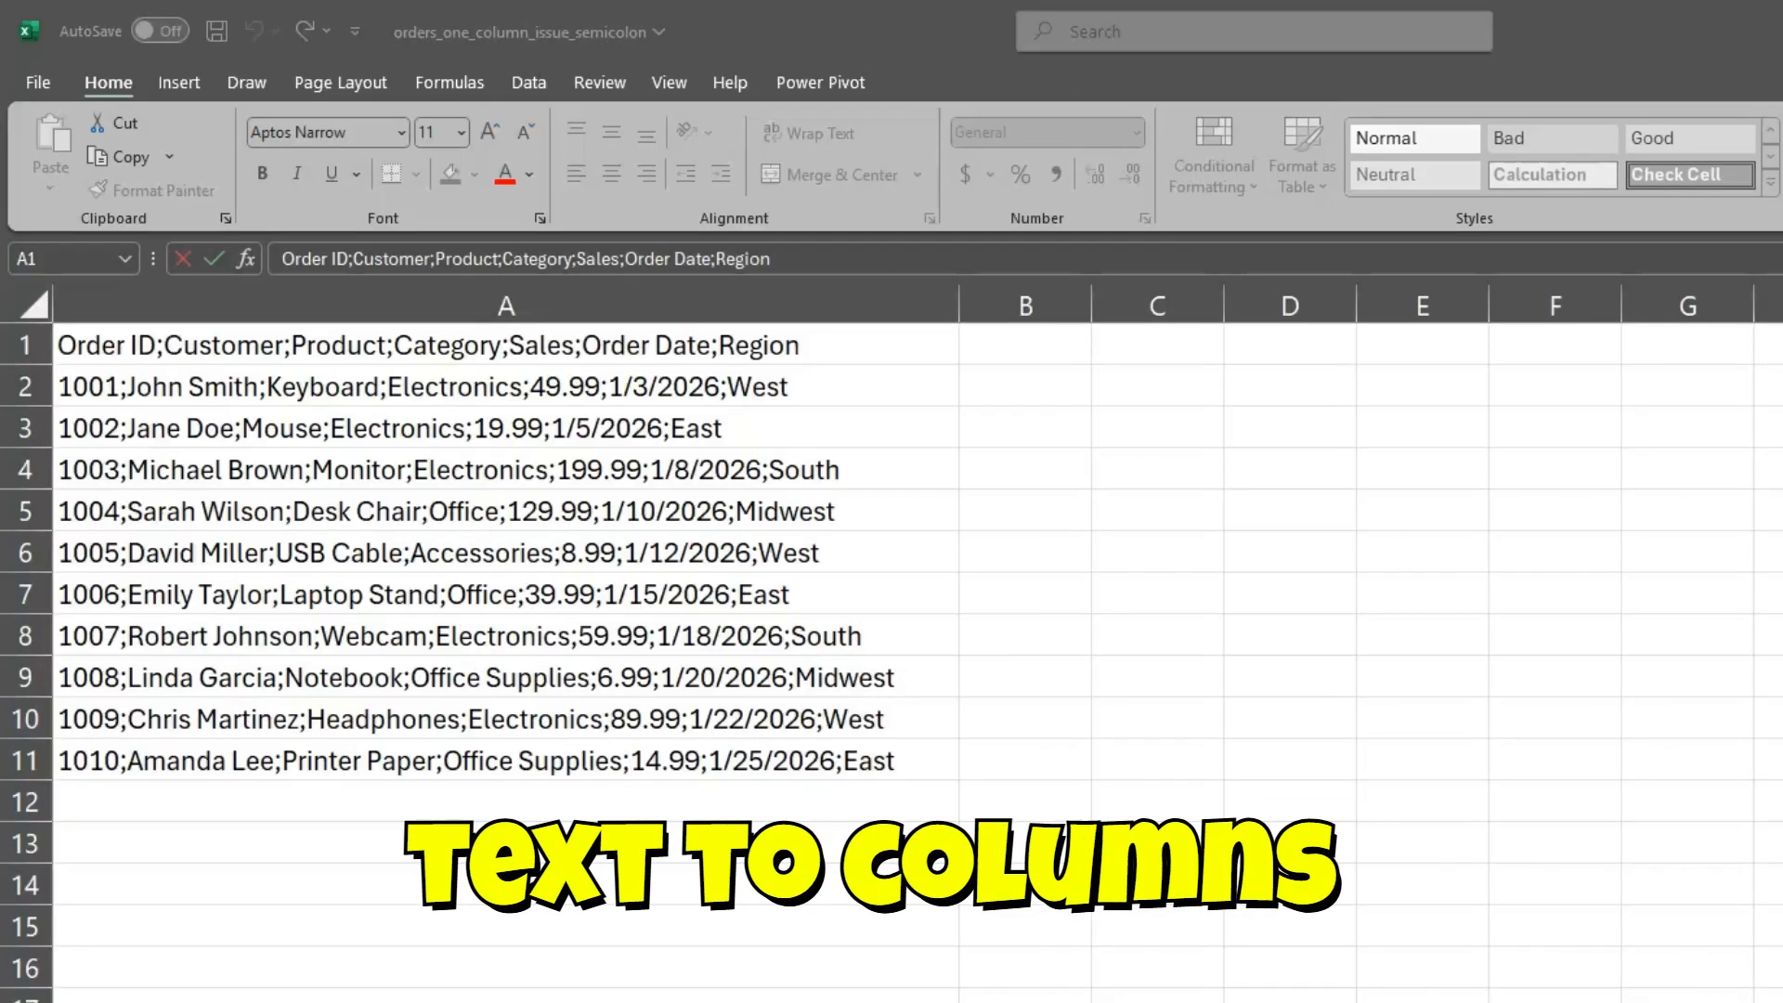
Split column A with Text to Columns as delimited data, using Semicolon instead of Tab as the delimiter.
{"action": "left_click", "coordinate": [478, 305]}
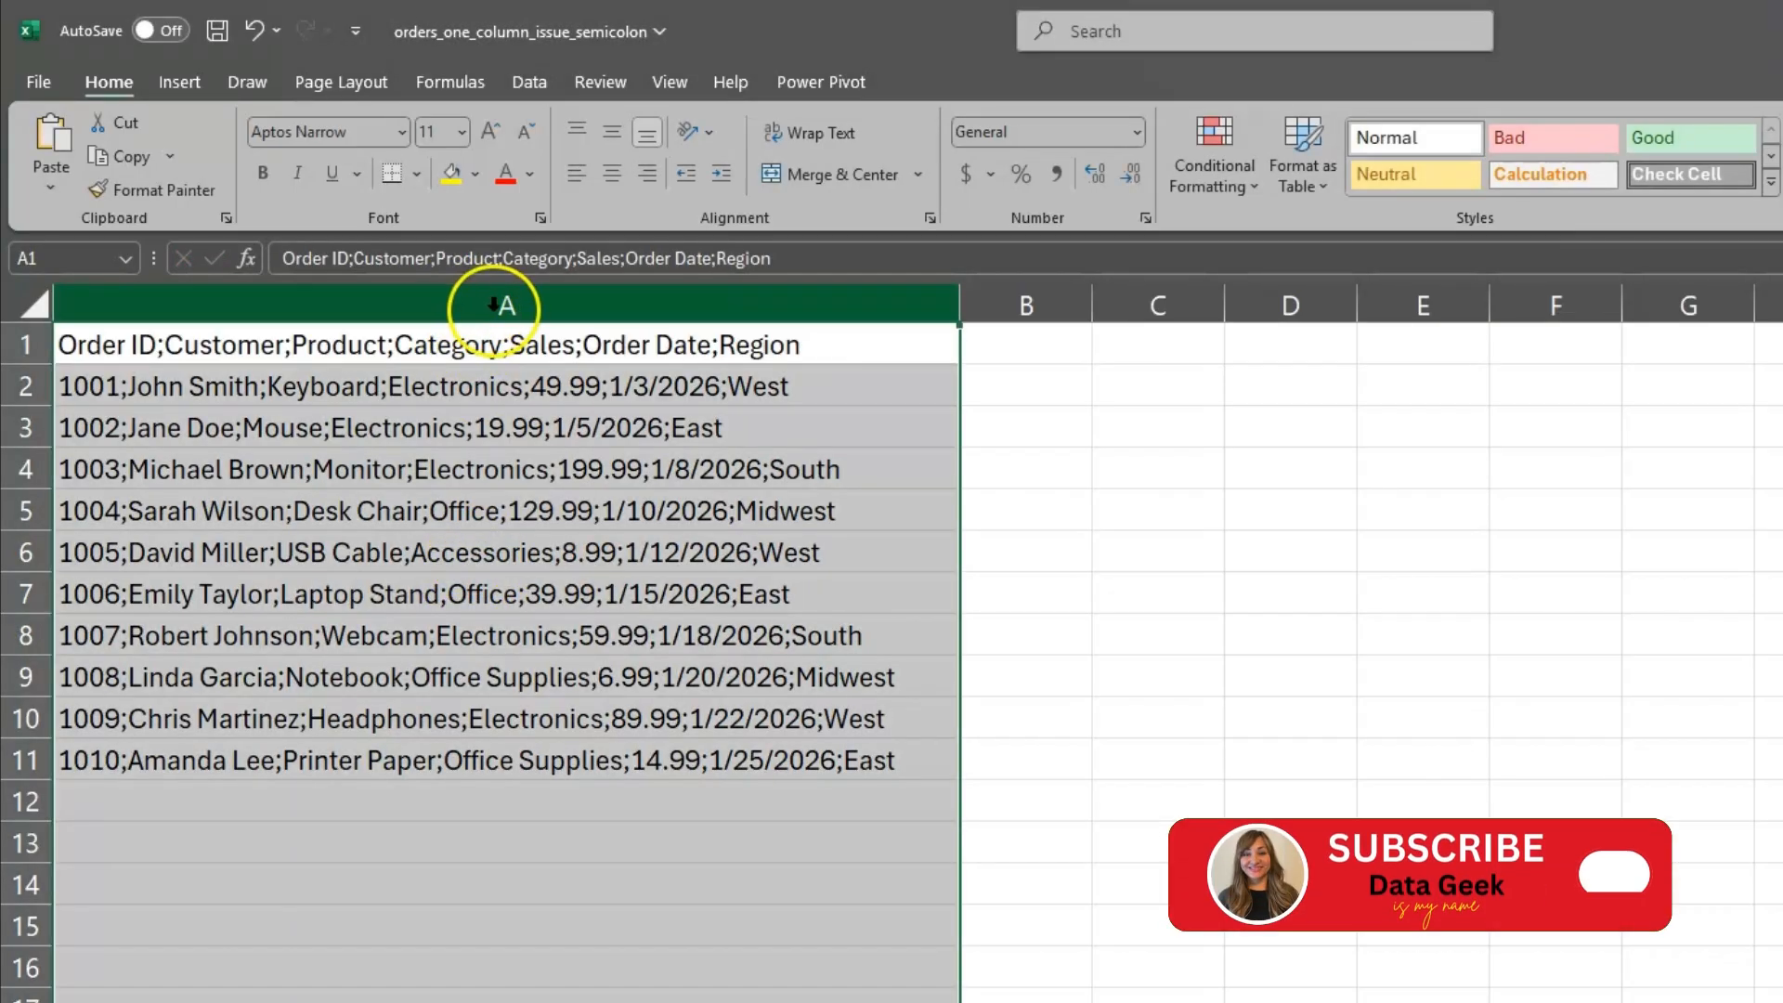
{"action": "left_click", "coordinate": [528, 82]}
{"action": "left_click", "coordinate": [1531, 177]}
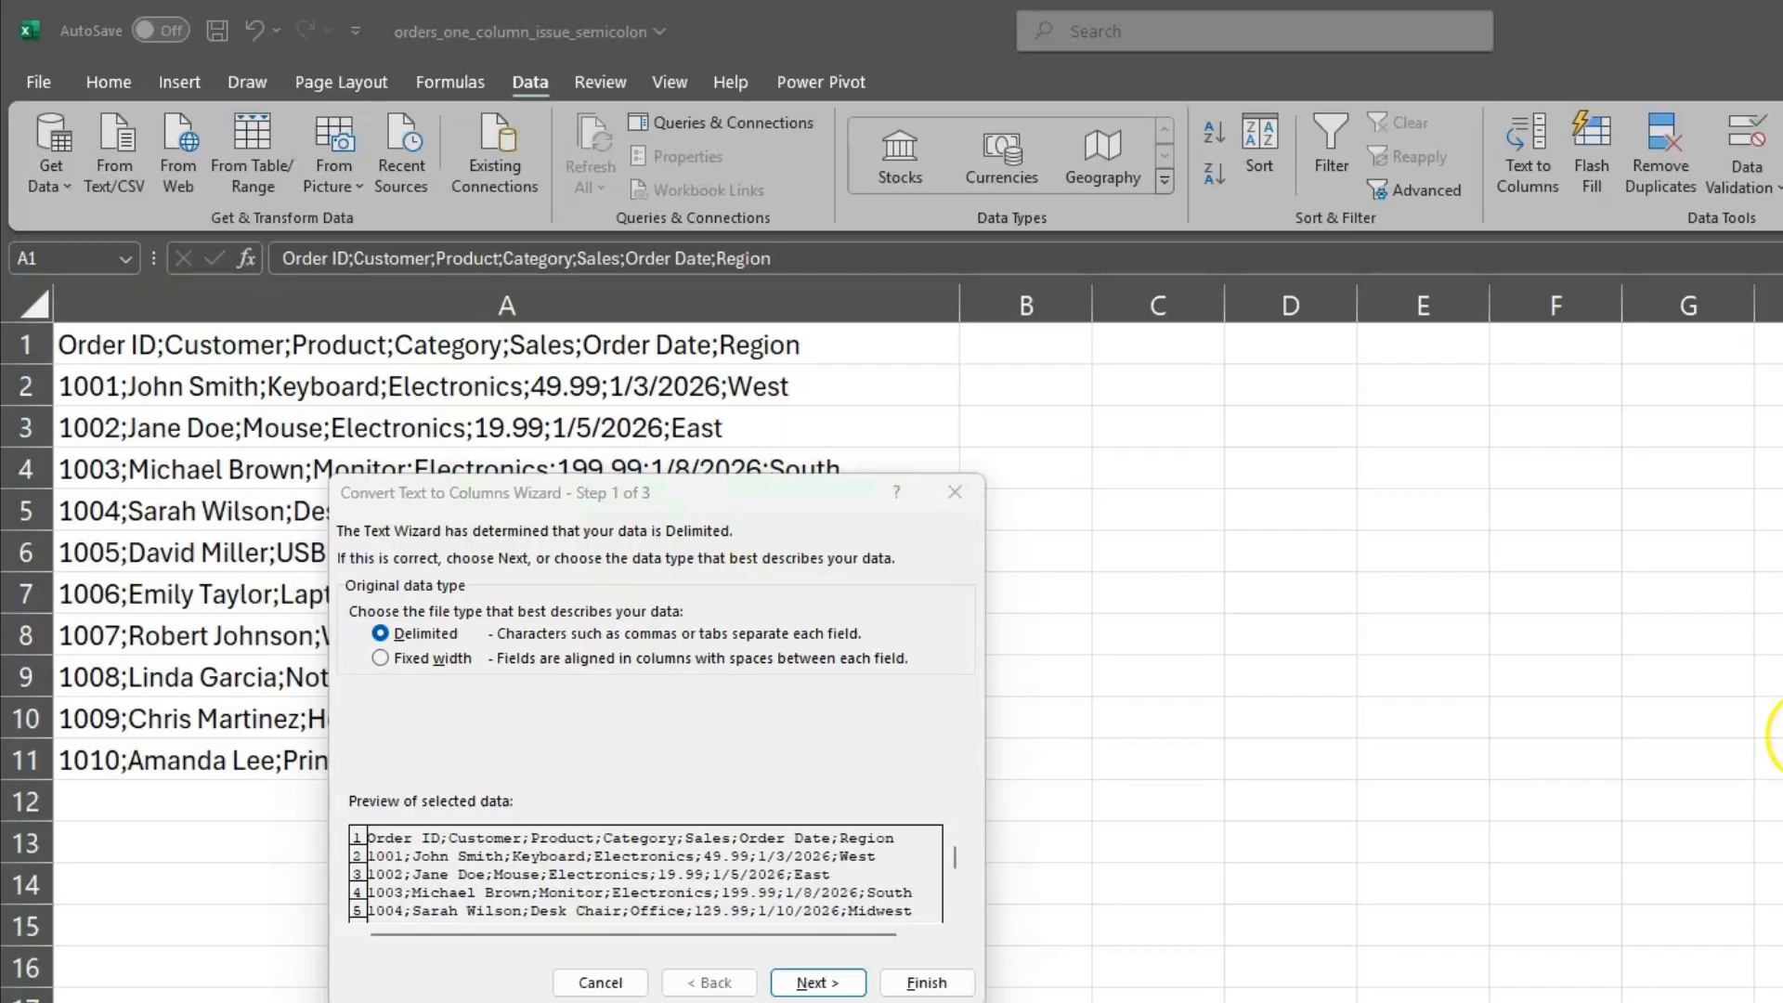
{"action": "left_click", "coordinate": [817, 983]}
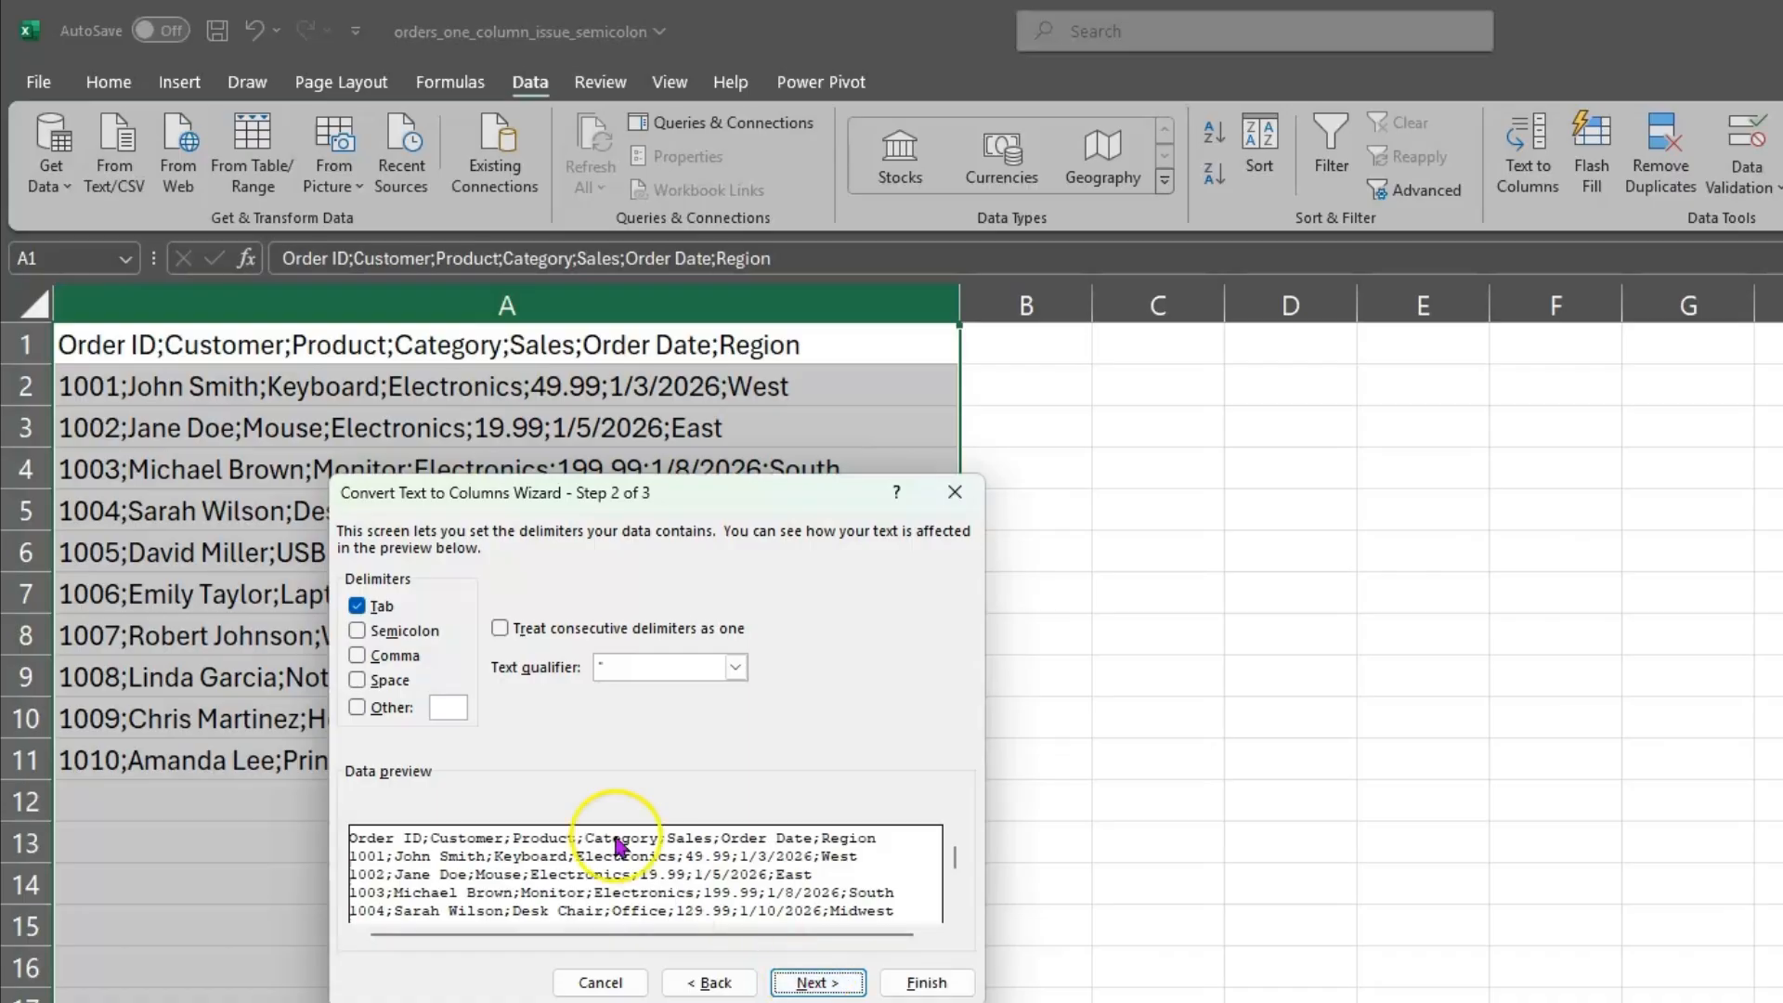
{"action": "left_click", "coordinate": [357, 631]}
{"action": "left_click", "coordinate": [356, 606]}
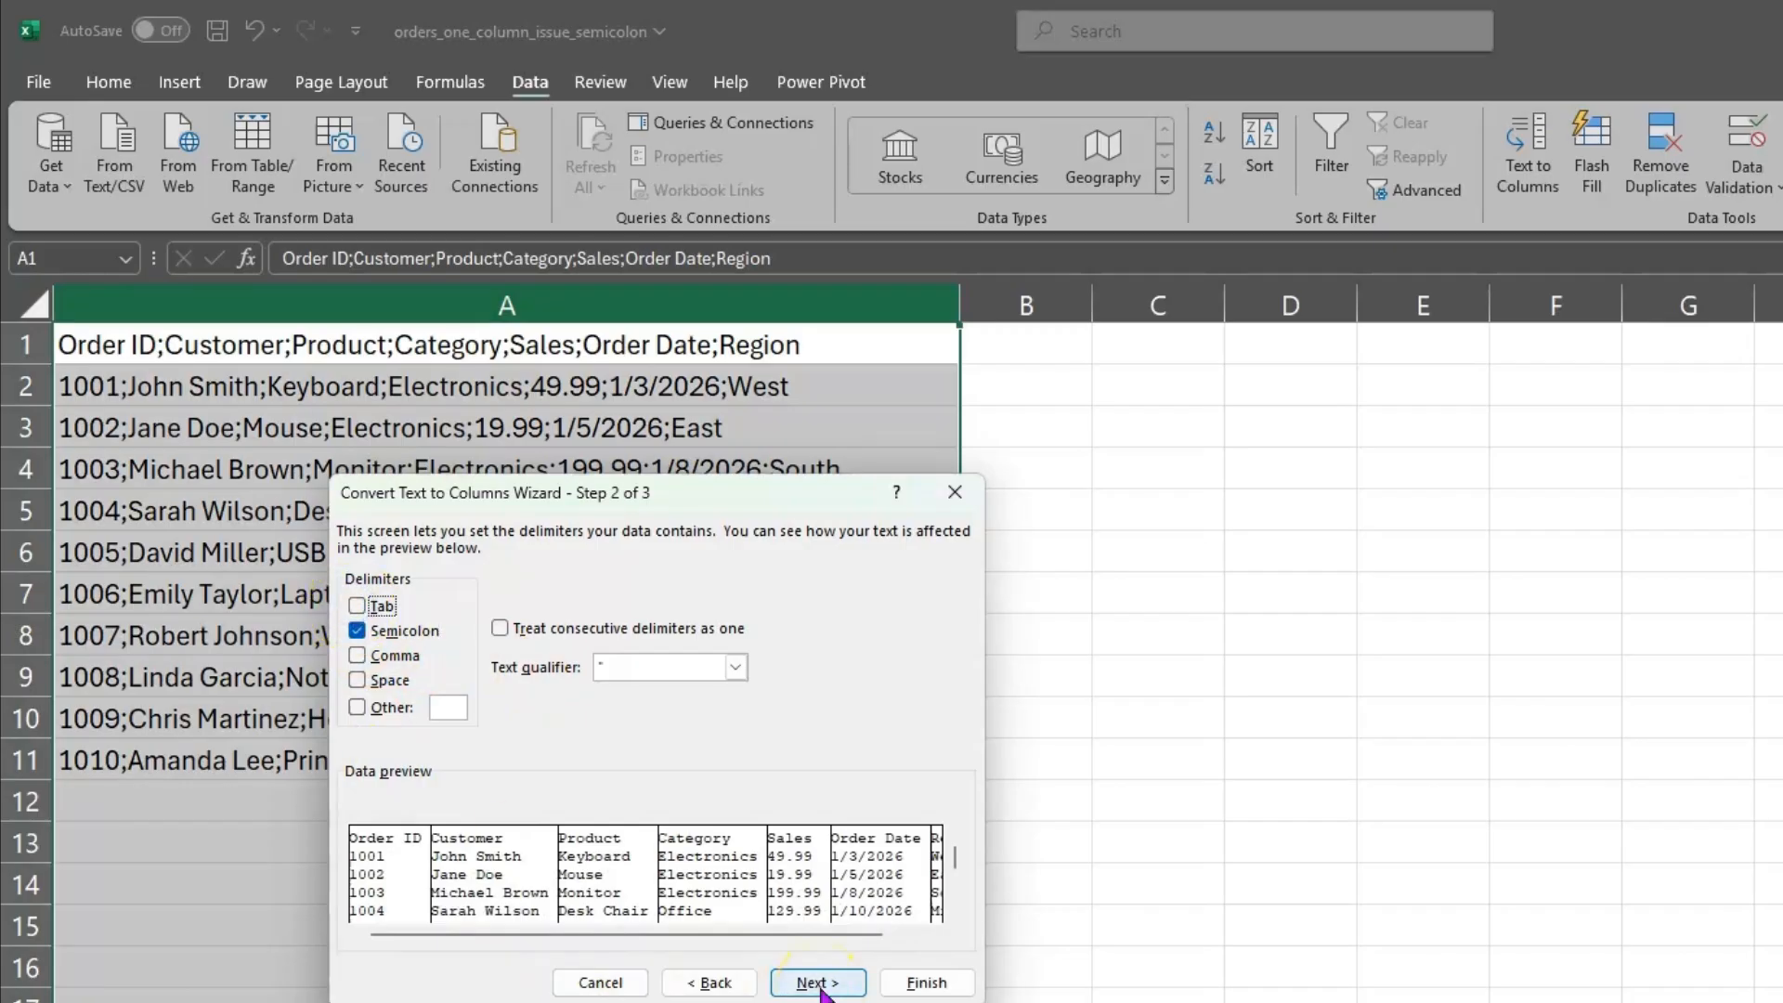
{"action": "left_click", "coordinate": [382, 850]}
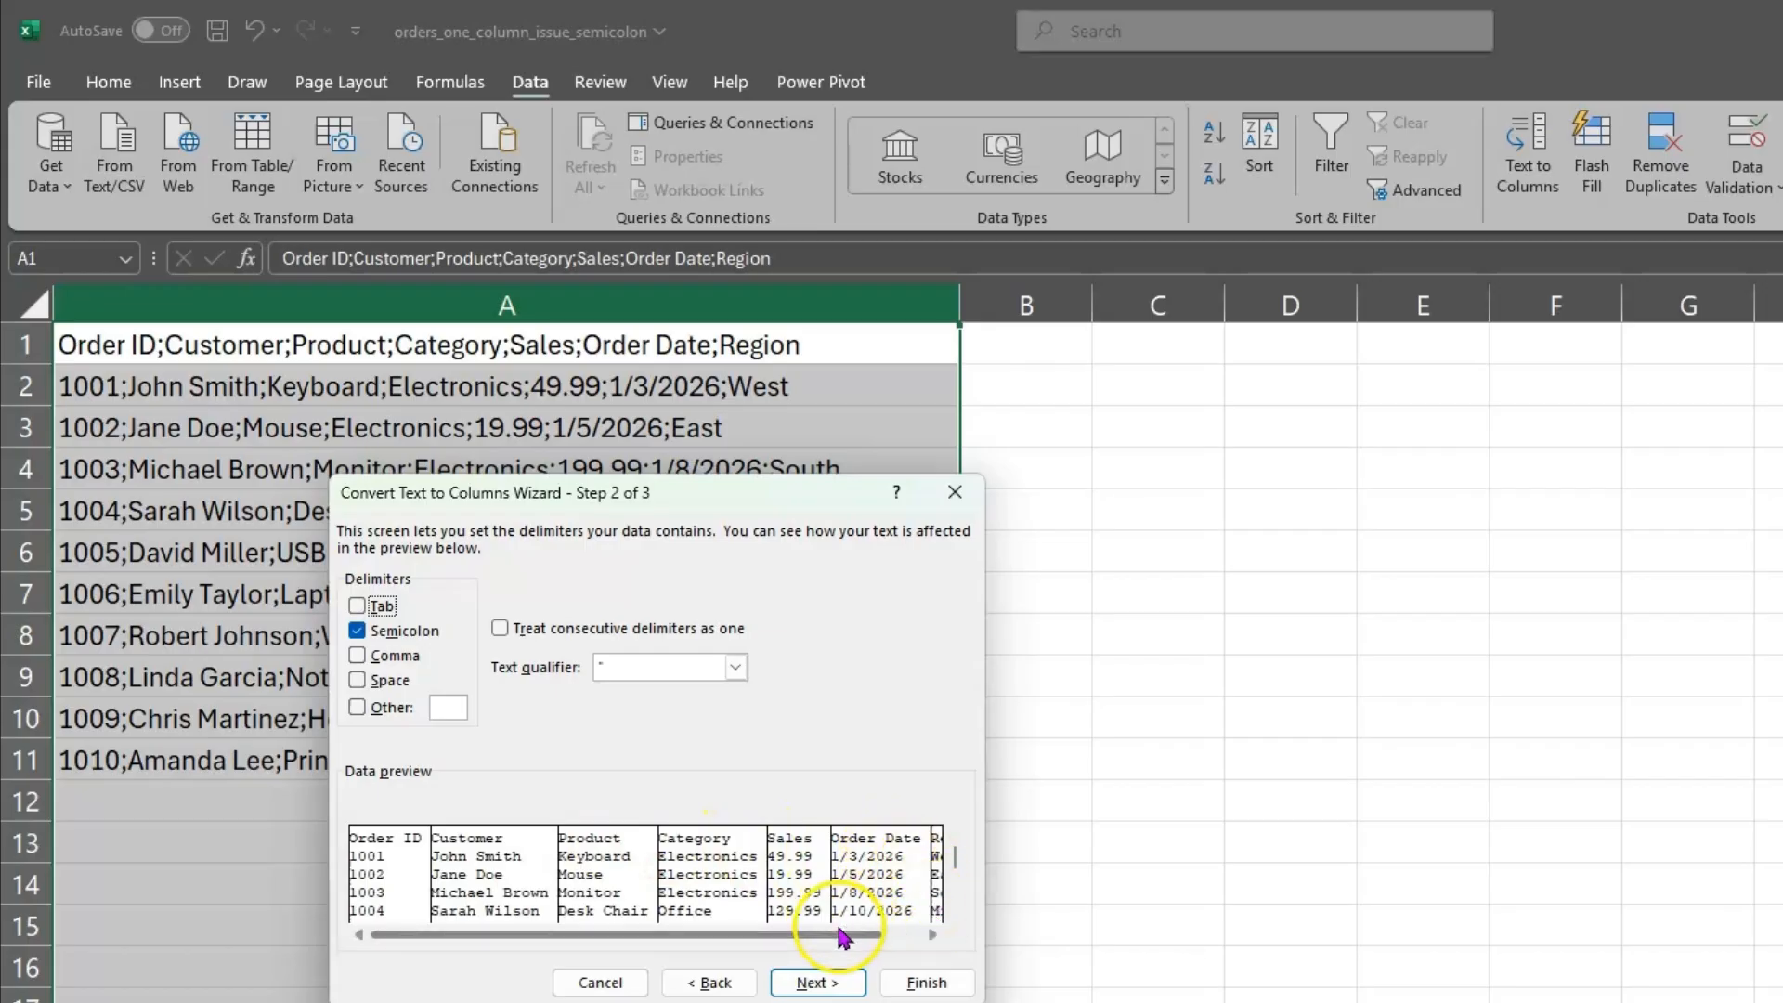
{"action": "left_click", "coordinate": [915, 936]}
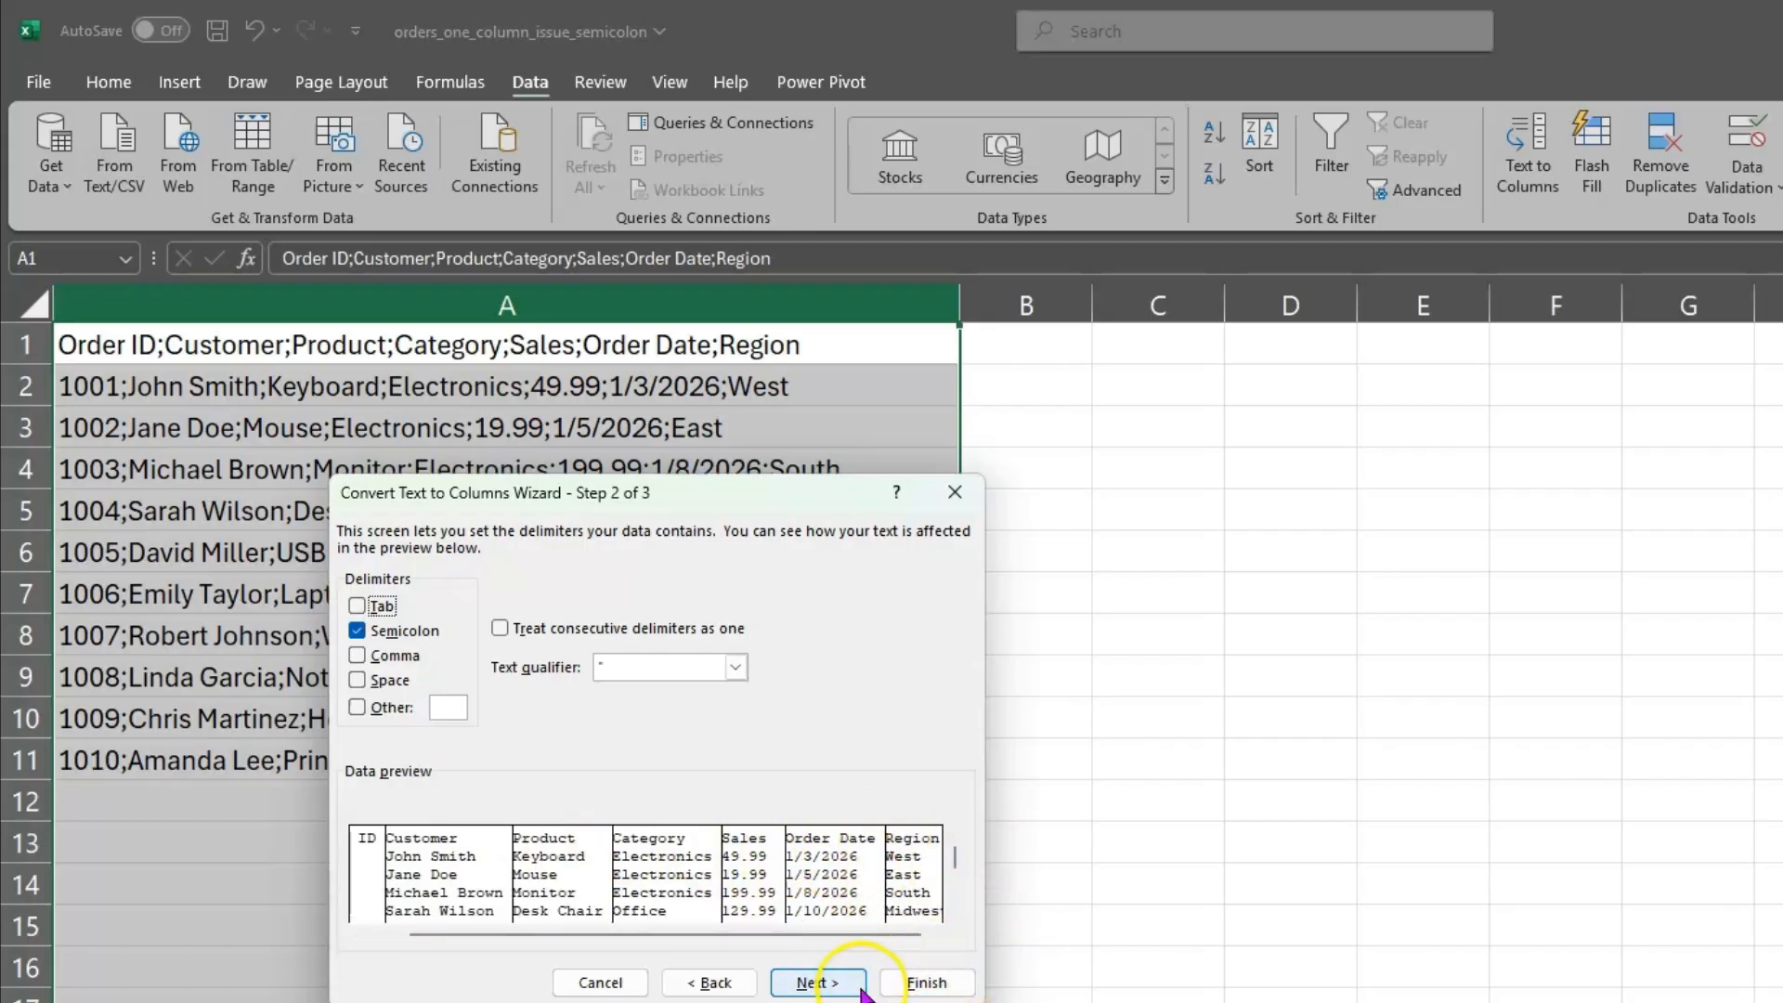
{"action": "left_click", "coordinate": [924, 983]}
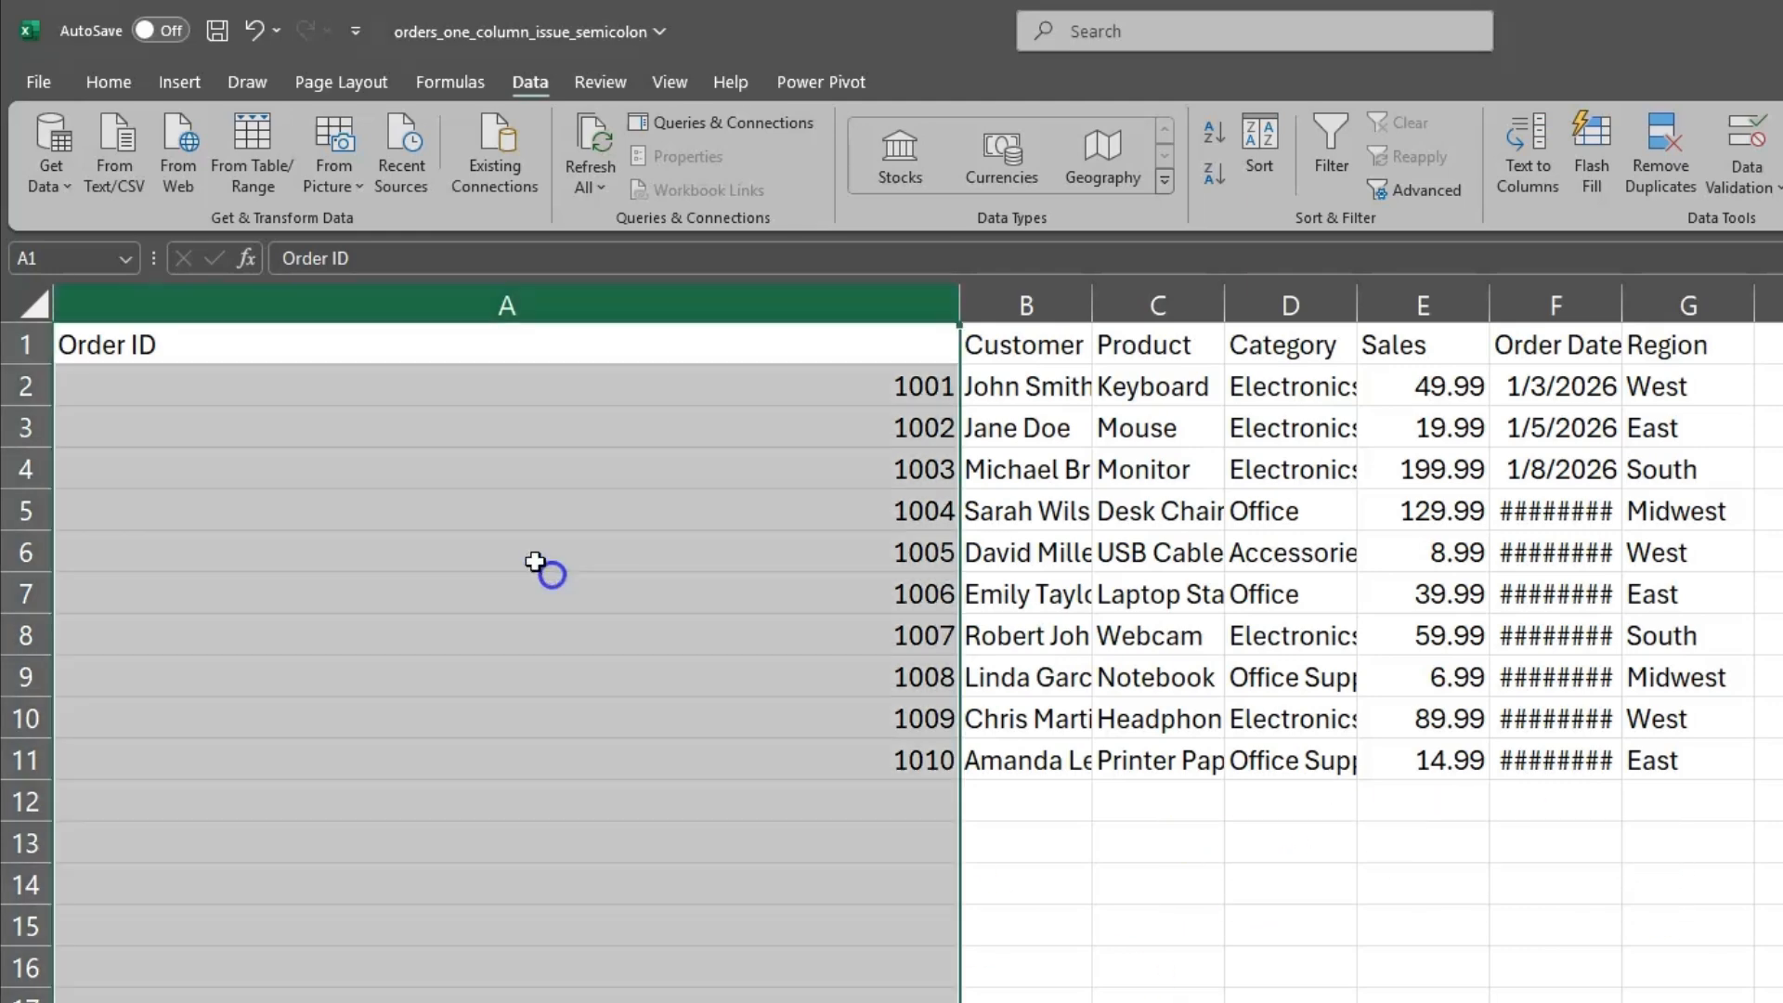
Autofit the widths of all columns in the sheet to their contents.
{"action": "key", "text": "ctrl+space"}
{"action": "left_click", "coordinate": [27, 297]}
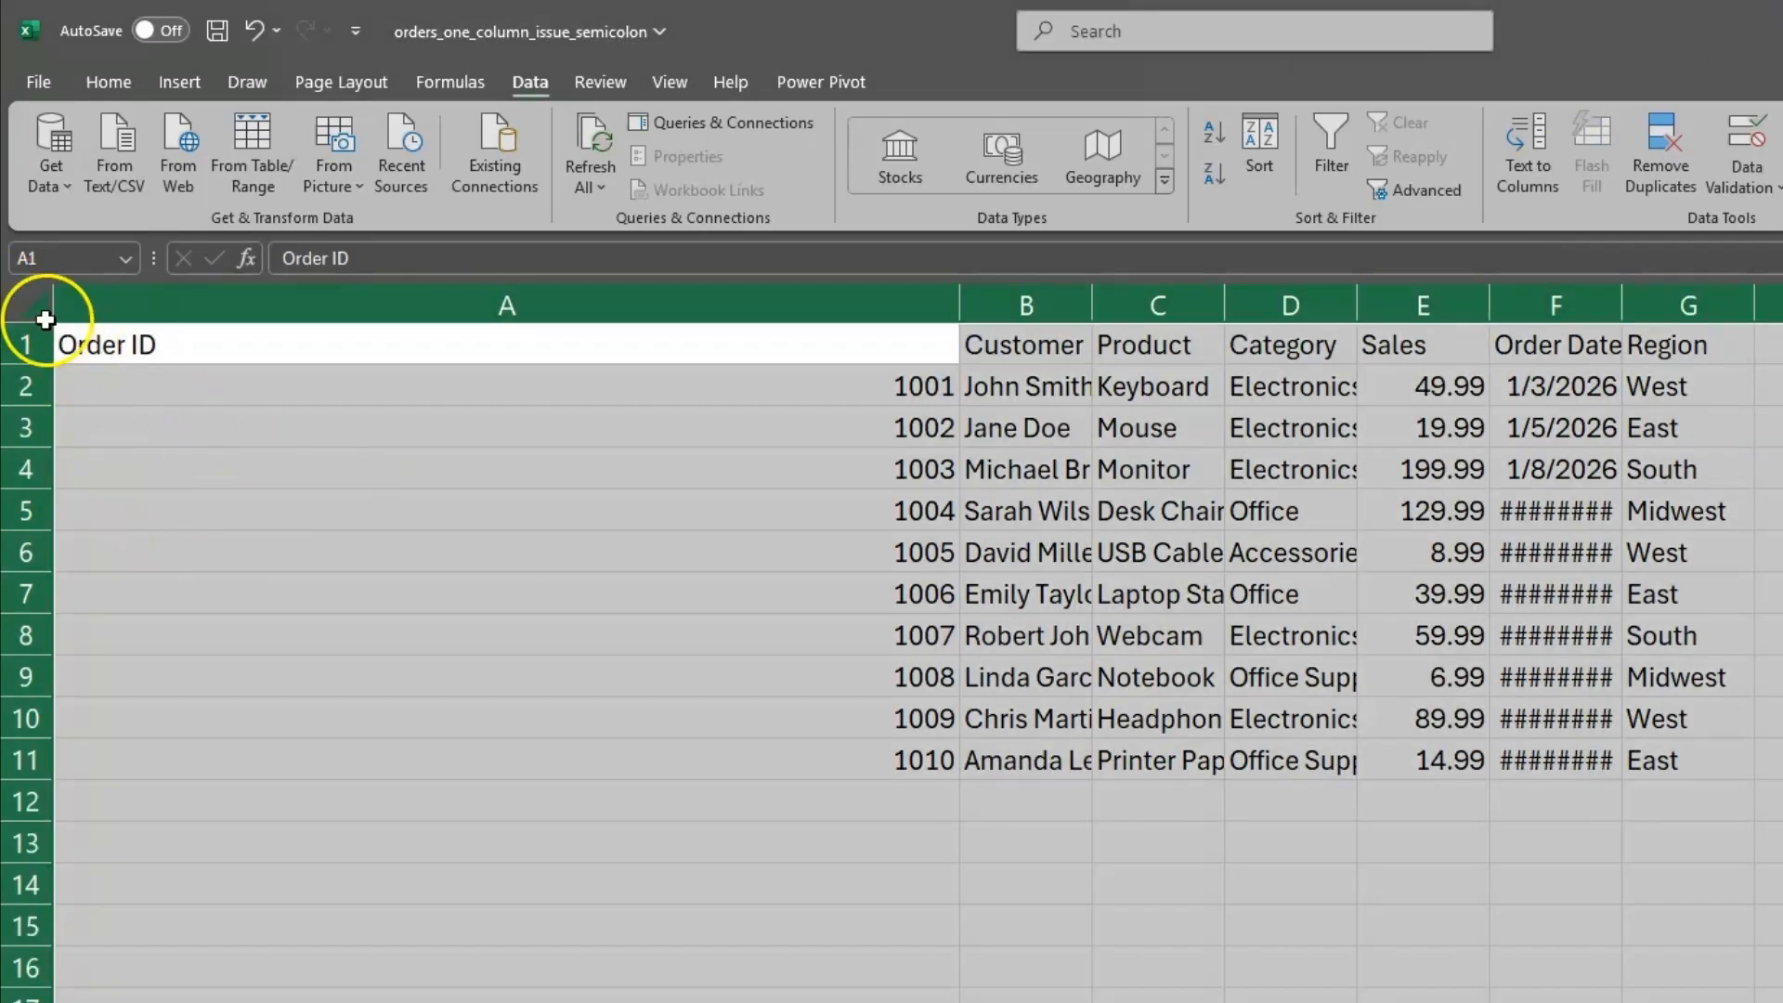
{"action": "double_click", "coordinate": [961, 306]}
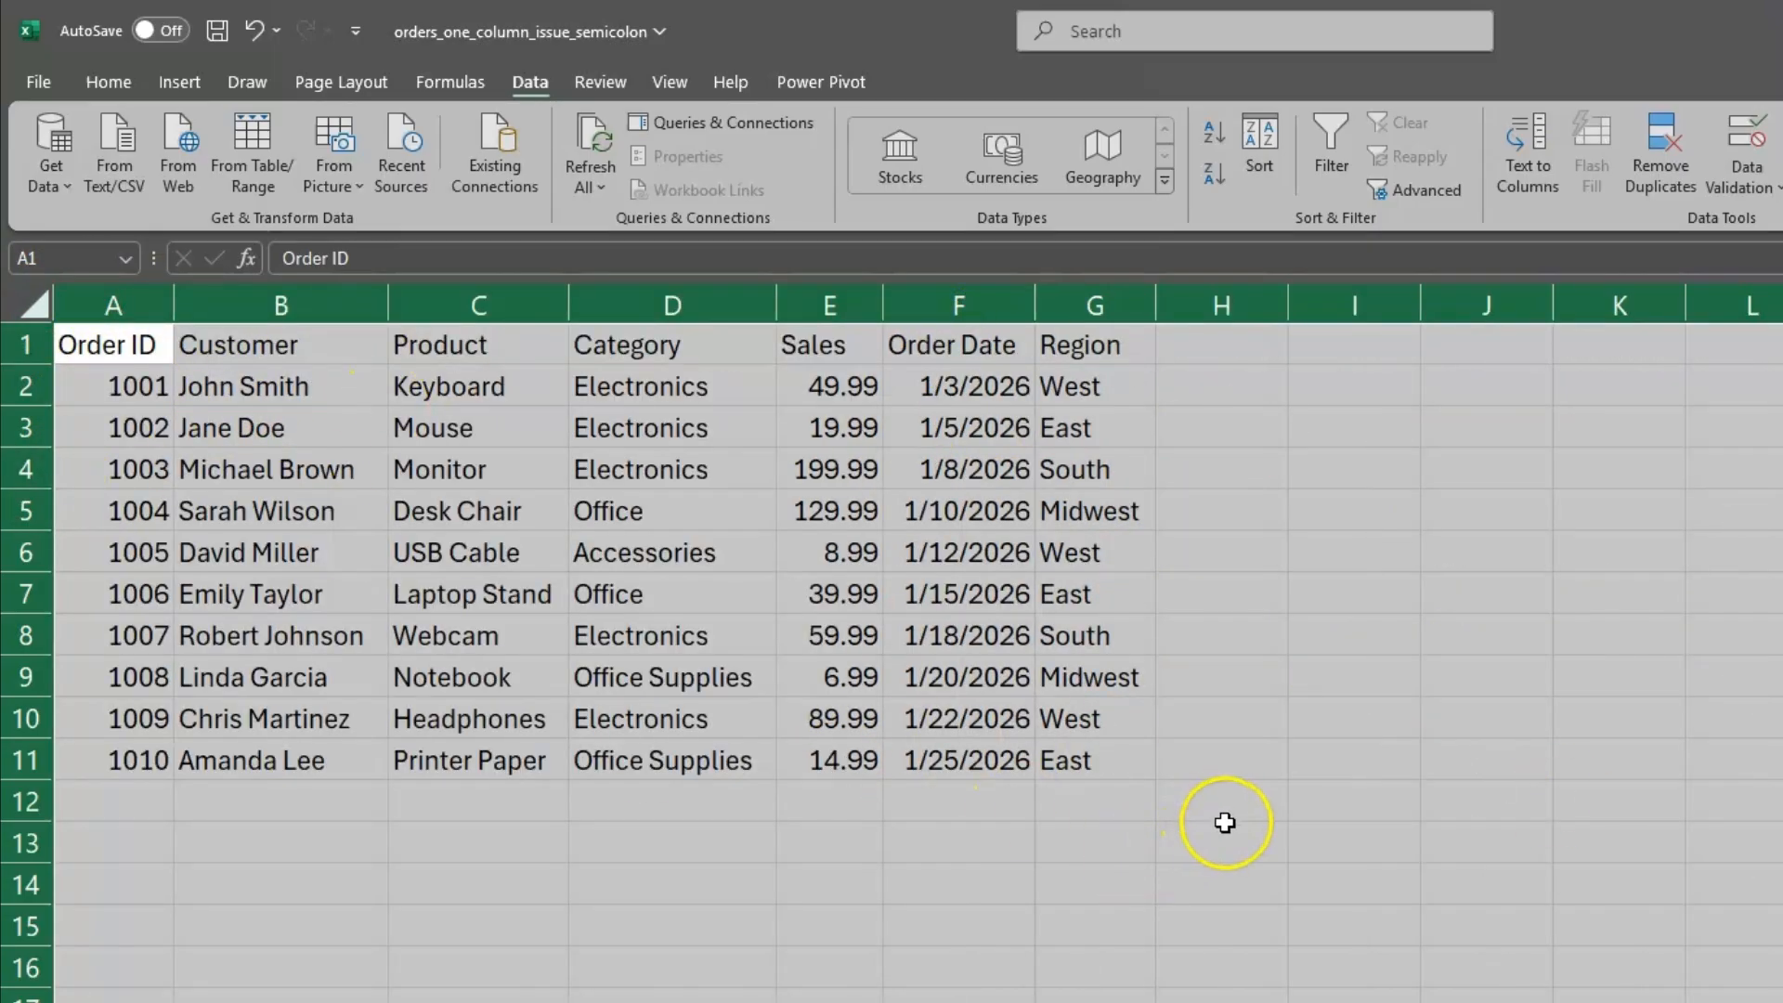
{"action": "left_click", "coordinate": [1304, 877]}
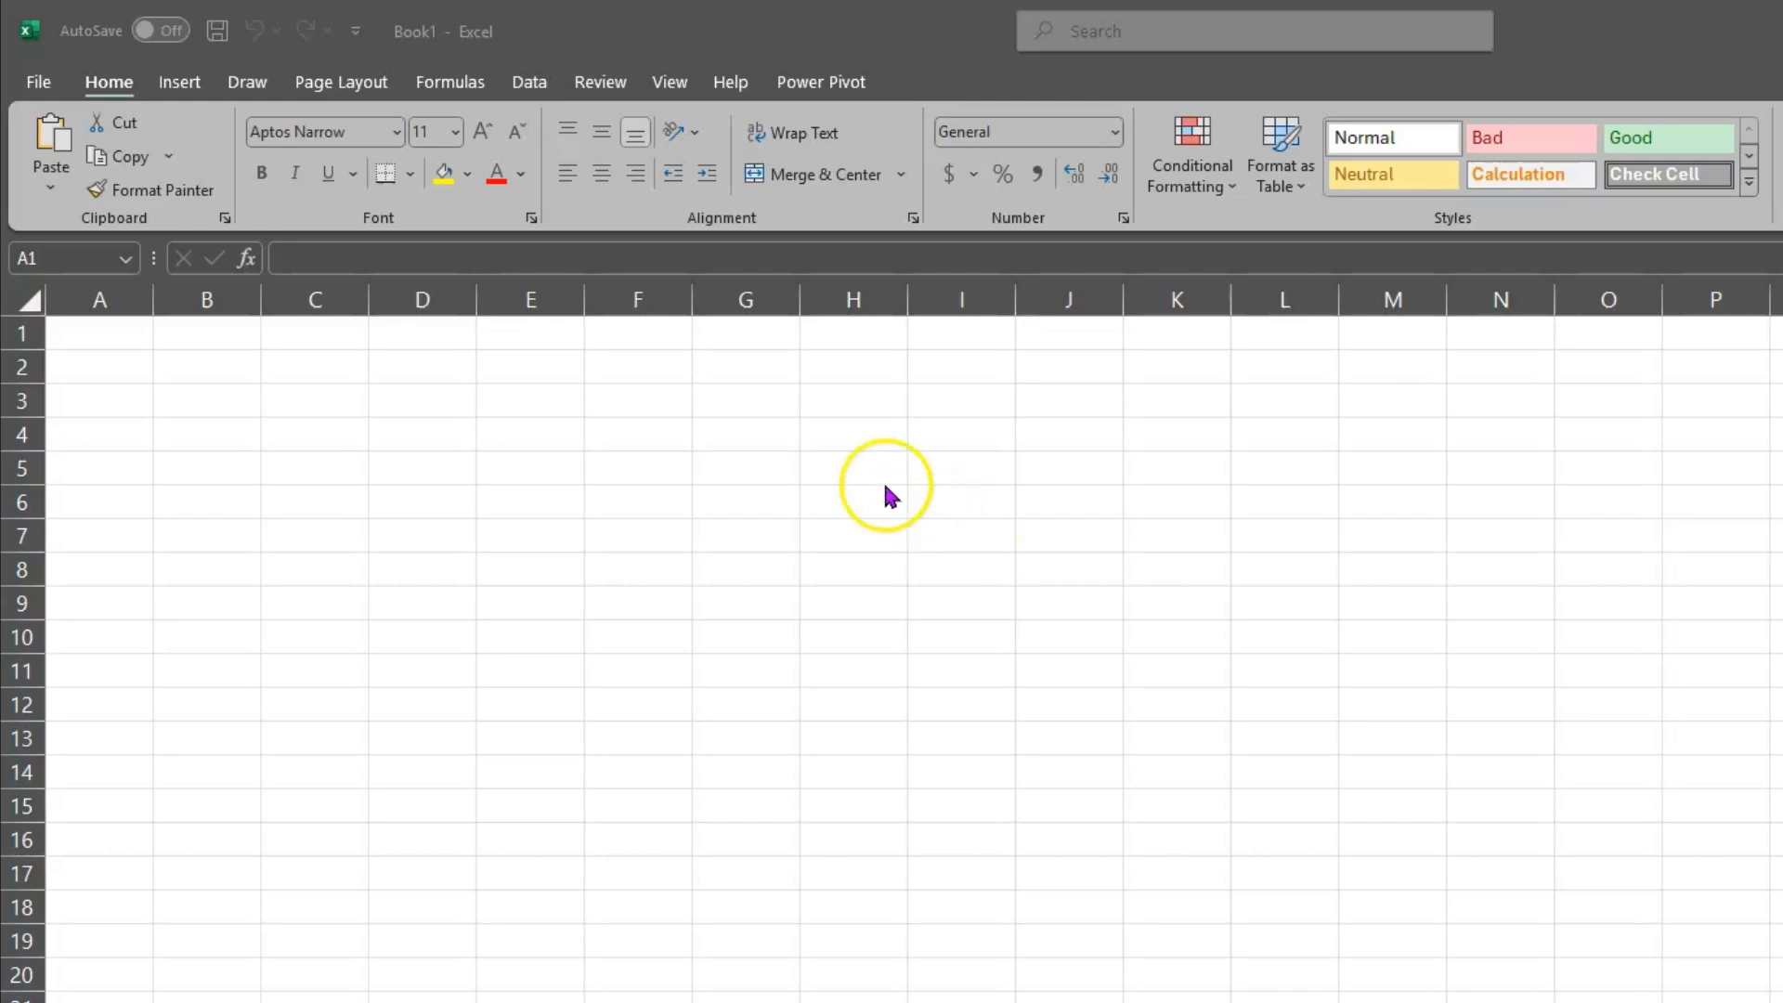
In the blank workbook, import orders_one_column_issue_semicolon.csv from the text/CSV file source.
{"action": "left_click", "coordinate": [532, 84]}
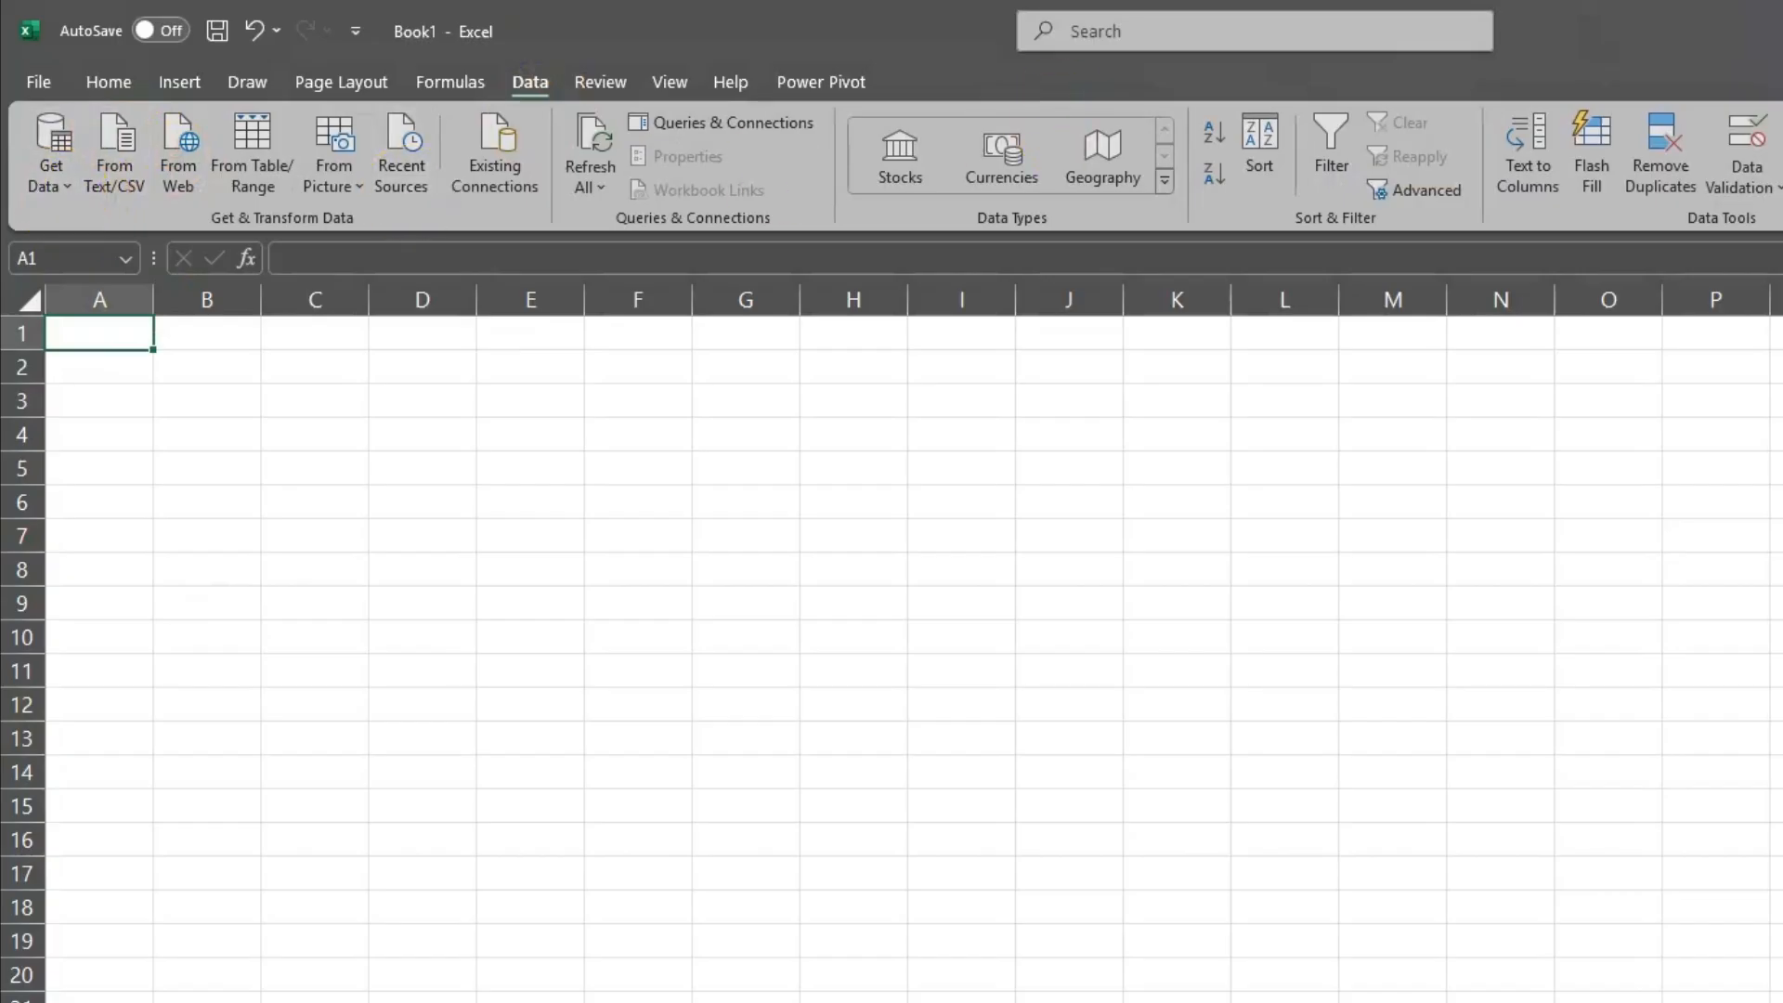
{"action": "left_click", "coordinate": [51, 165]}
{"action": "mouse_move", "coordinate": [127, 239]}
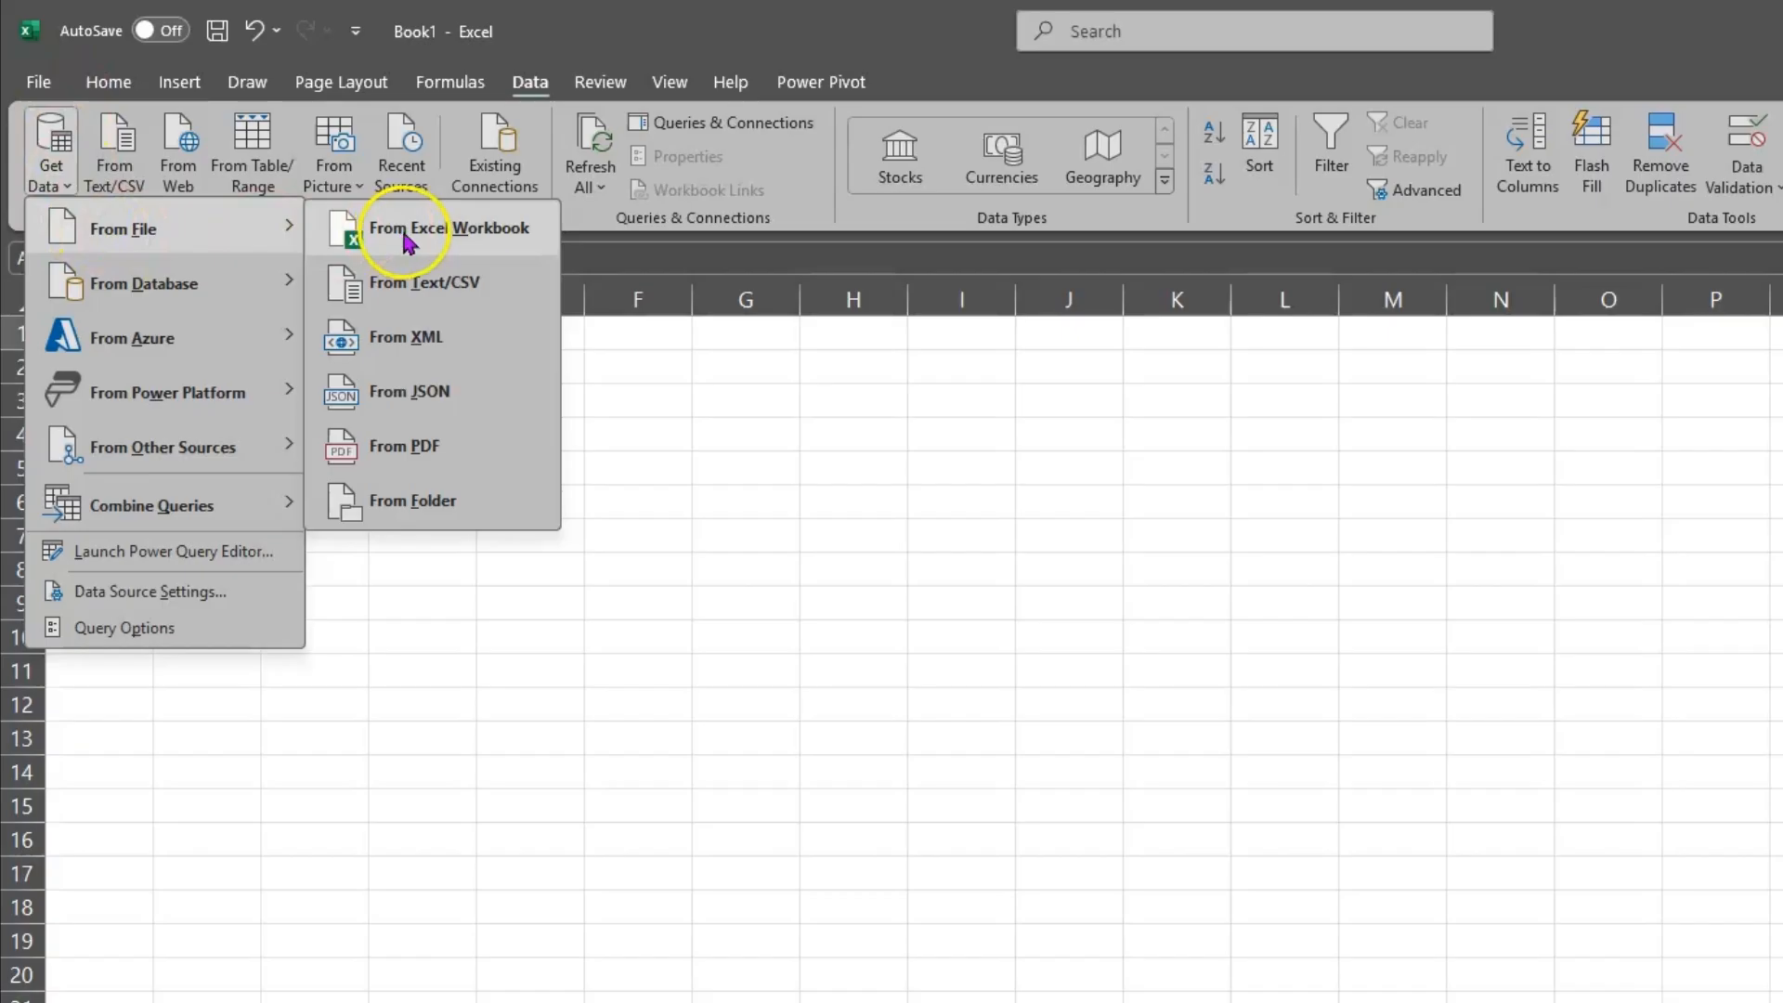
{"action": "left_click", "coordinate": [473, 299]}
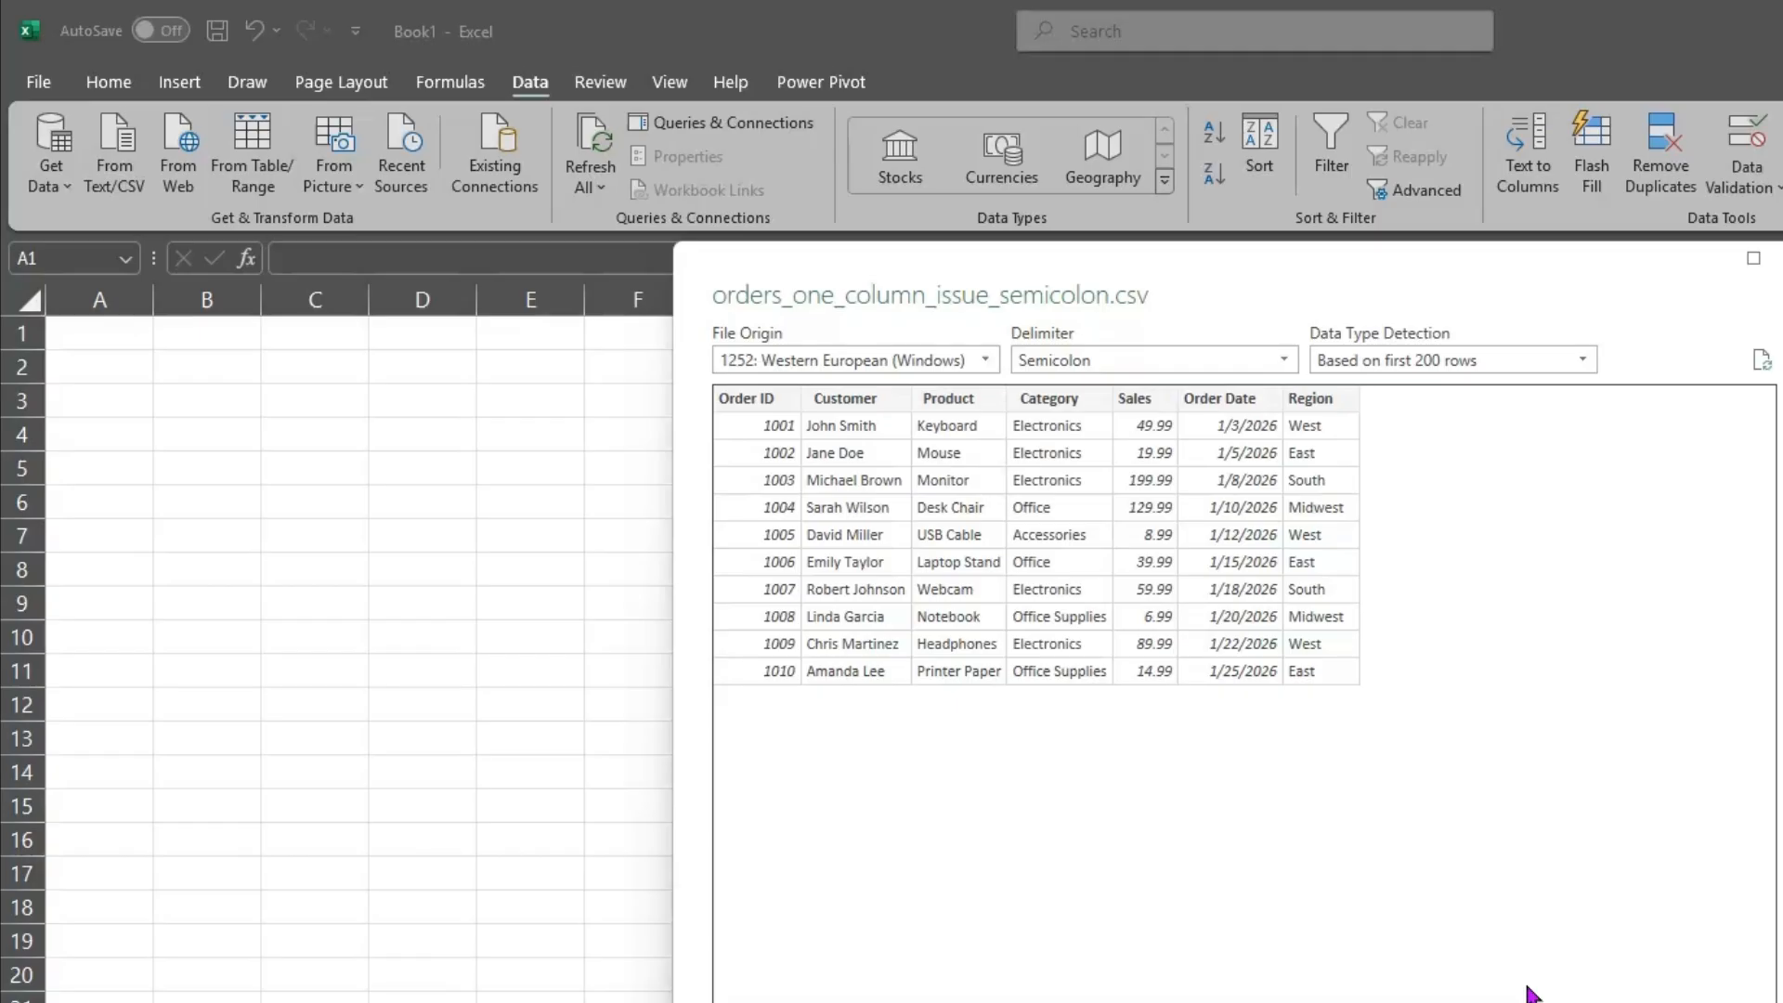
Choose Semicolon as the import delimiter and load the previewed order data into the workbook.
{"action": "left_click", "coordinate": [1285, 361]}
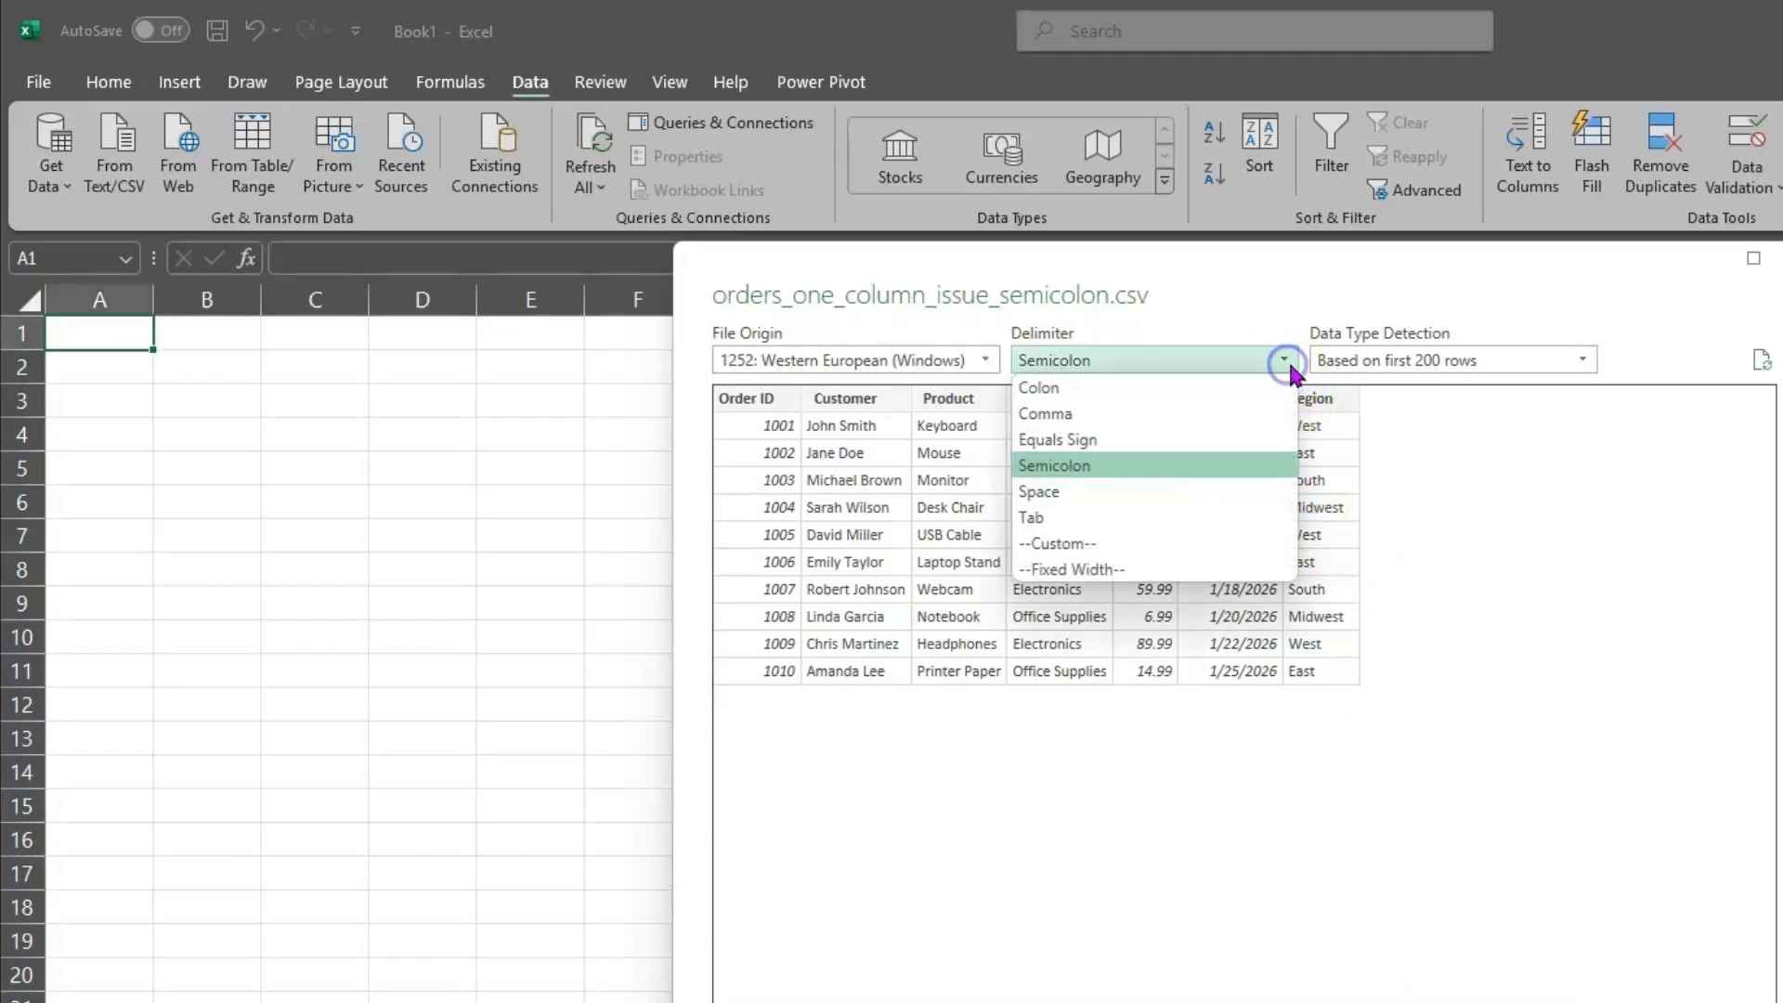
{"action": "left_click", "coordinate": [1118, 466]}
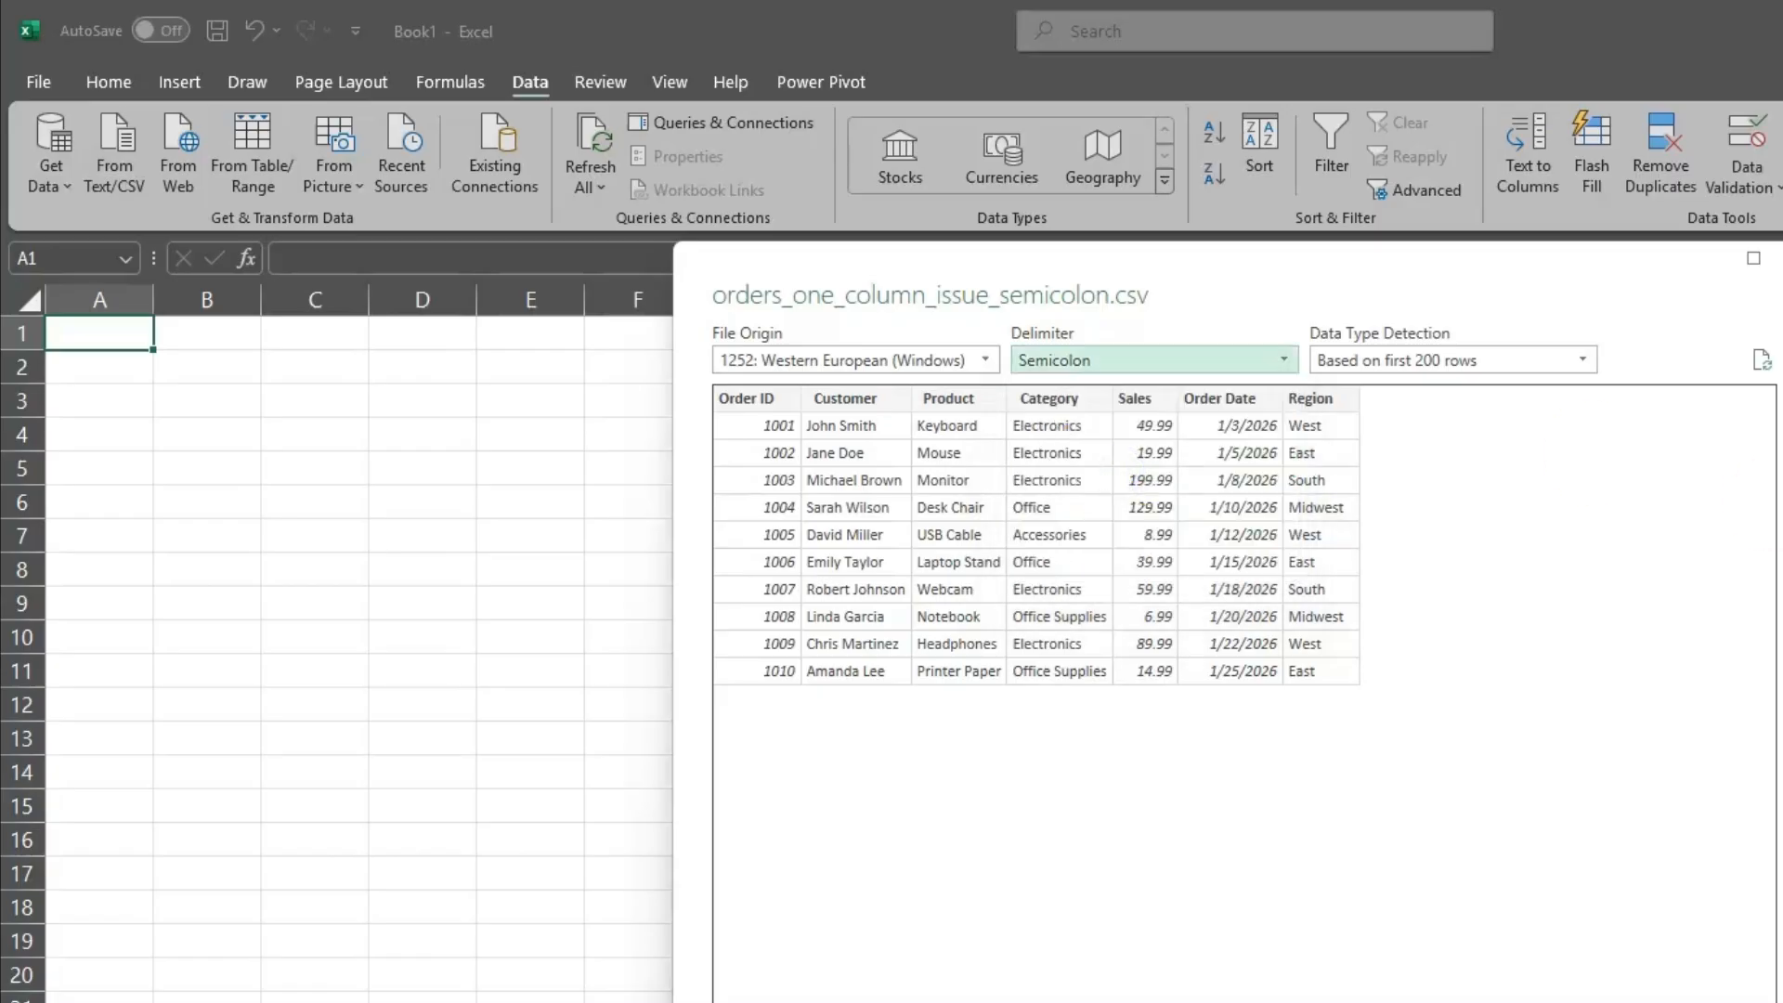
{"action": "left_click", "coordinate": [1492, 1002]}
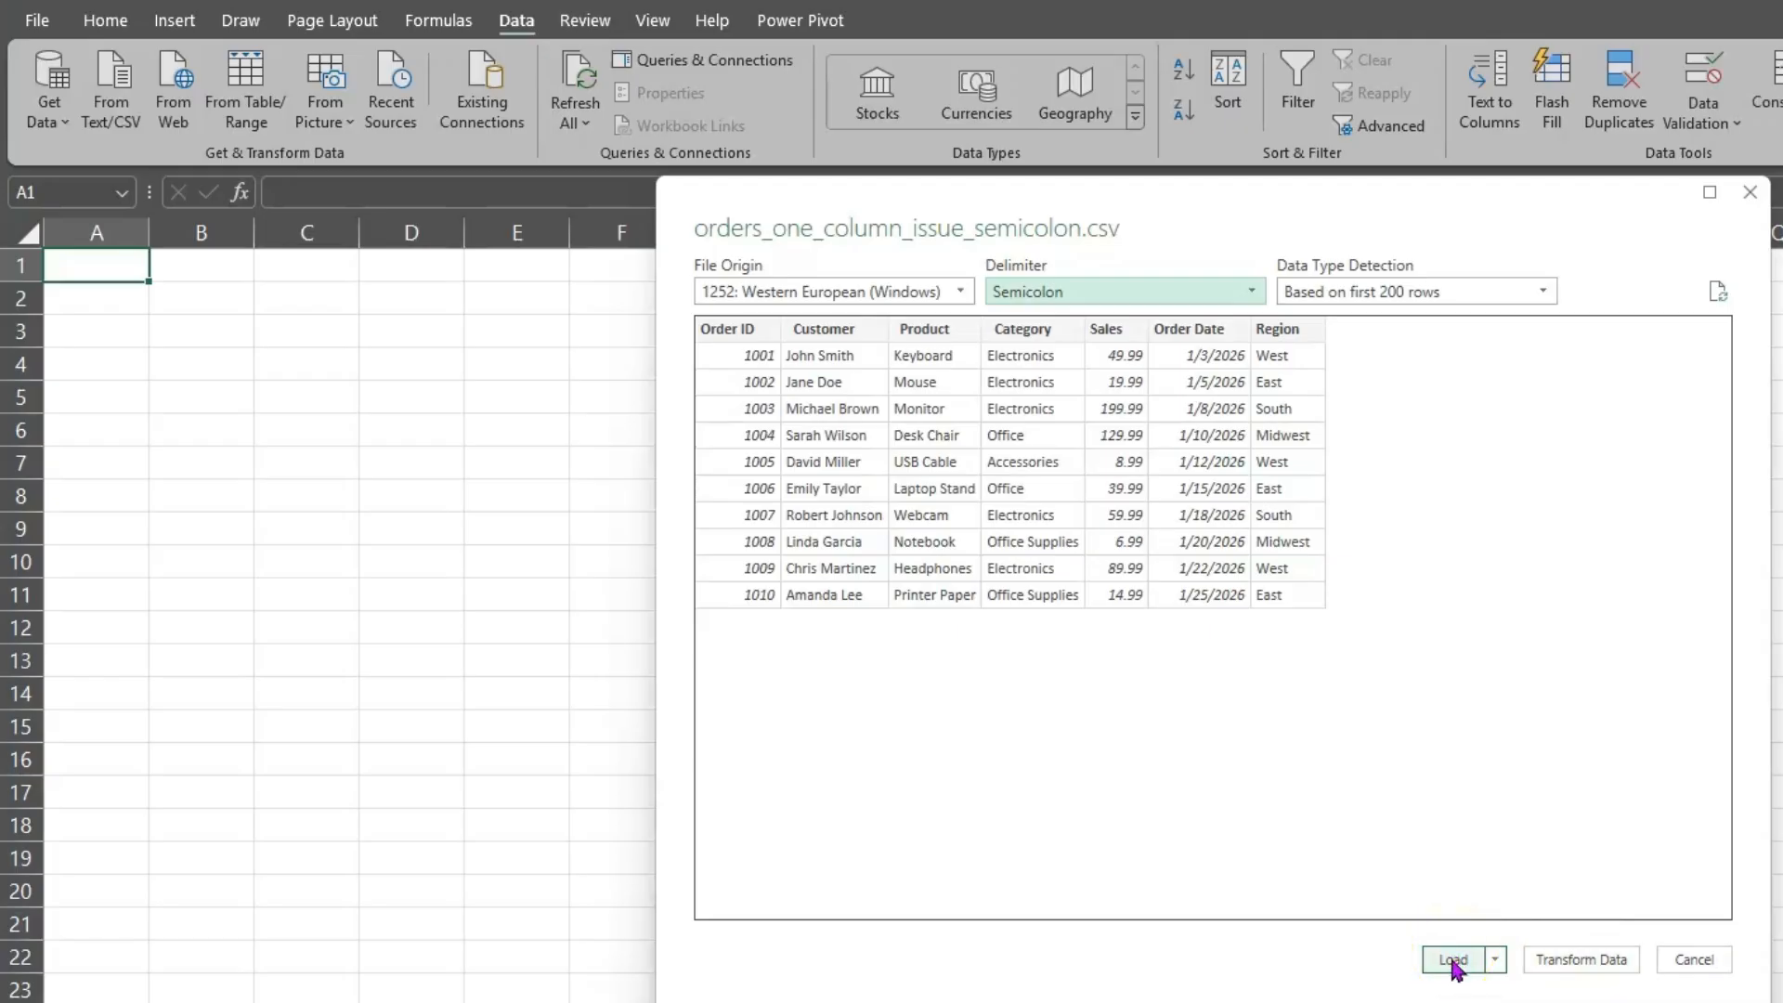
{"action": "left_click", "coordinate": [1455, 959]}
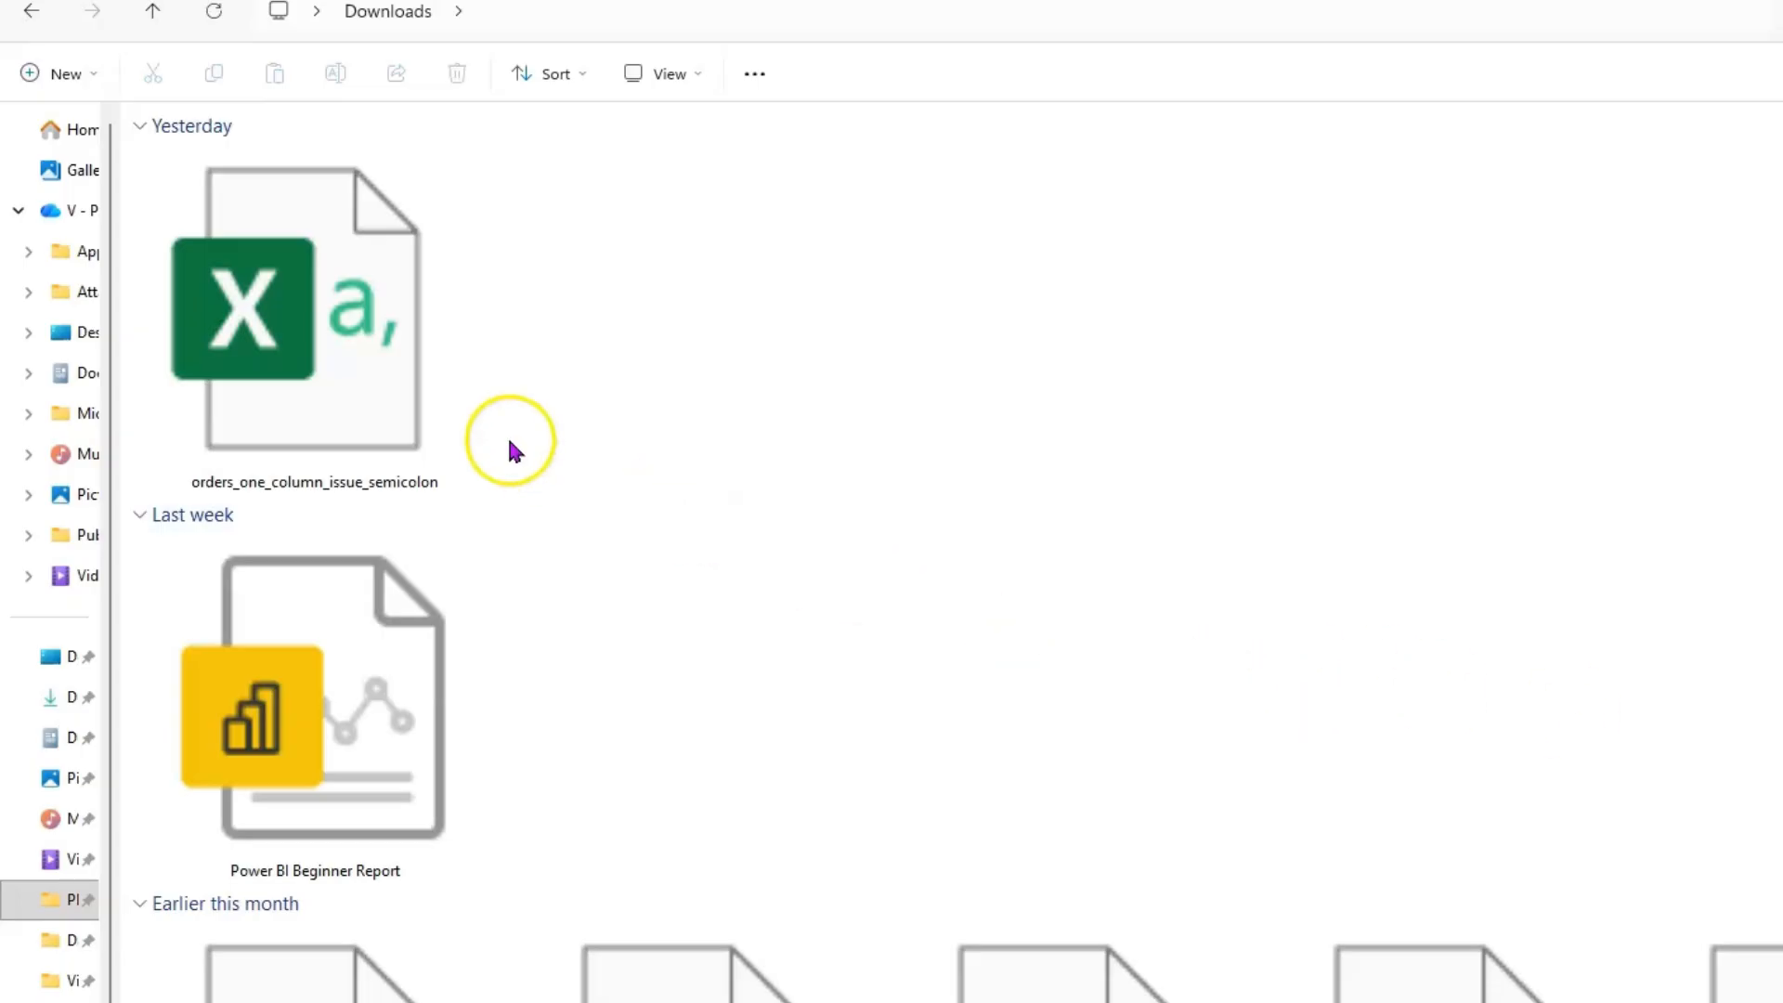
In File Explorer's Downloads folder, open orders_one_column_issue_semicolon with Notepad just once.
{"action": "left_click", "coordinate": [343, 374]}
{"action": "right_click", "coordinate": [343, 373]}
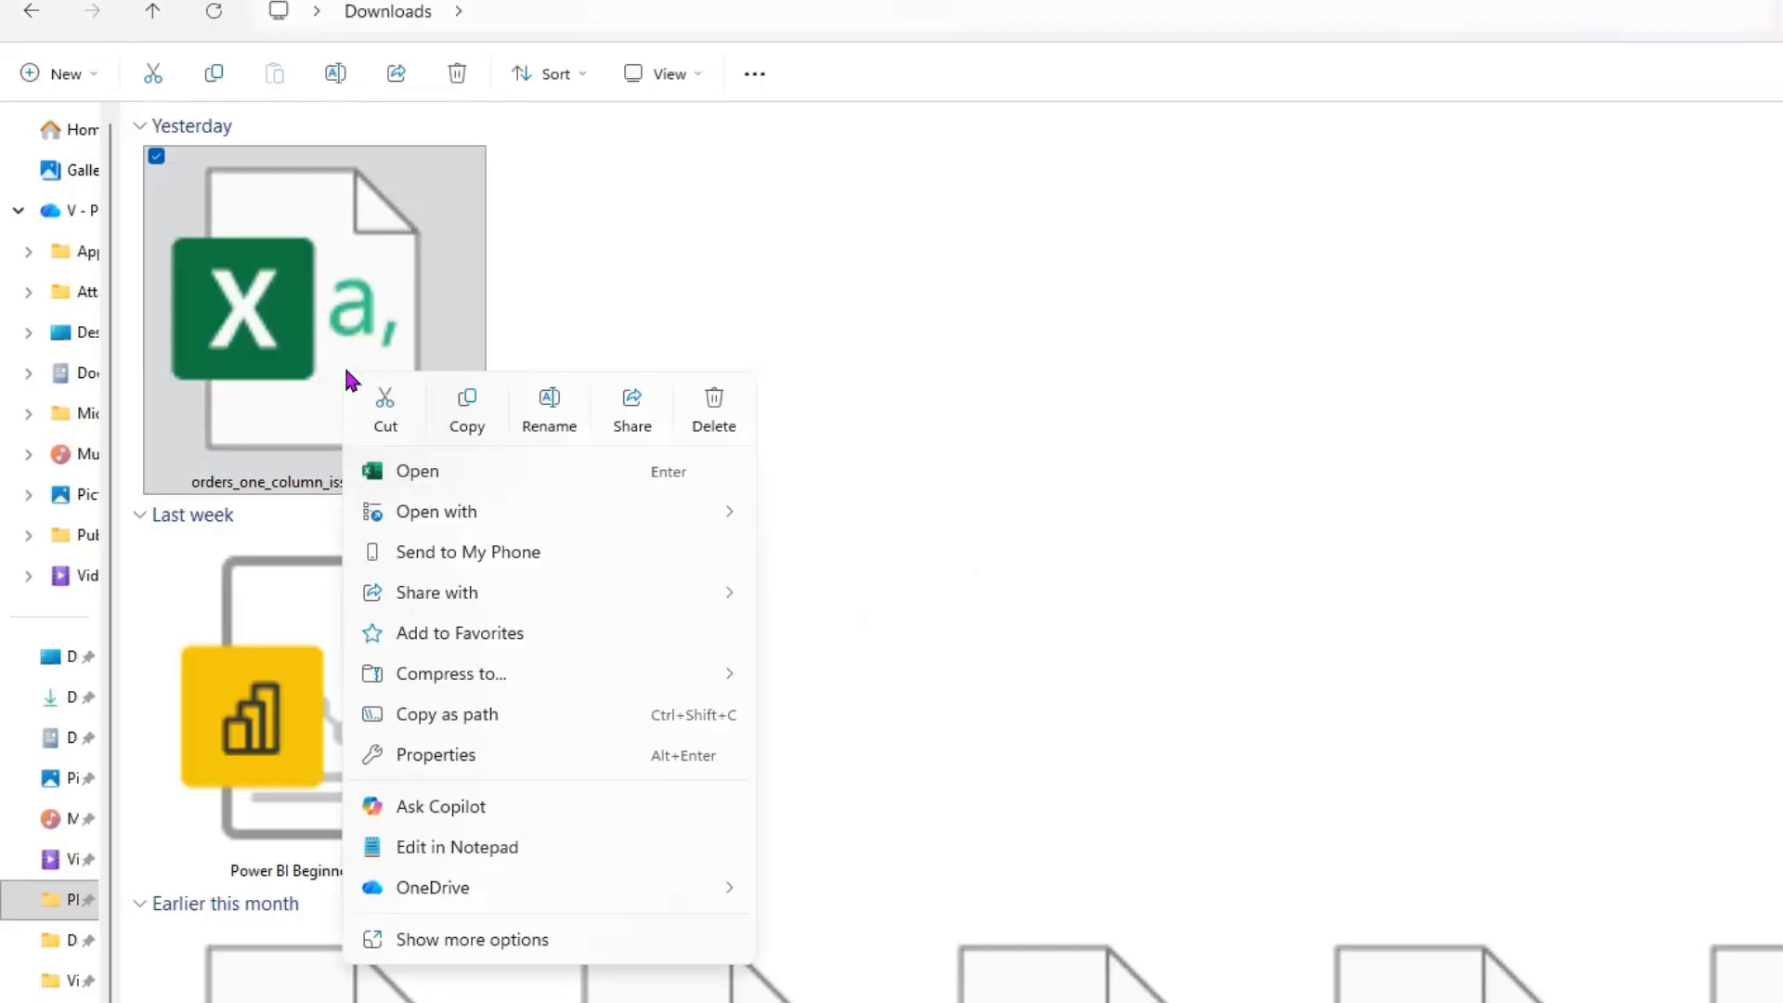
{"action": "mouse_move", "coordinate": [446, 515]}
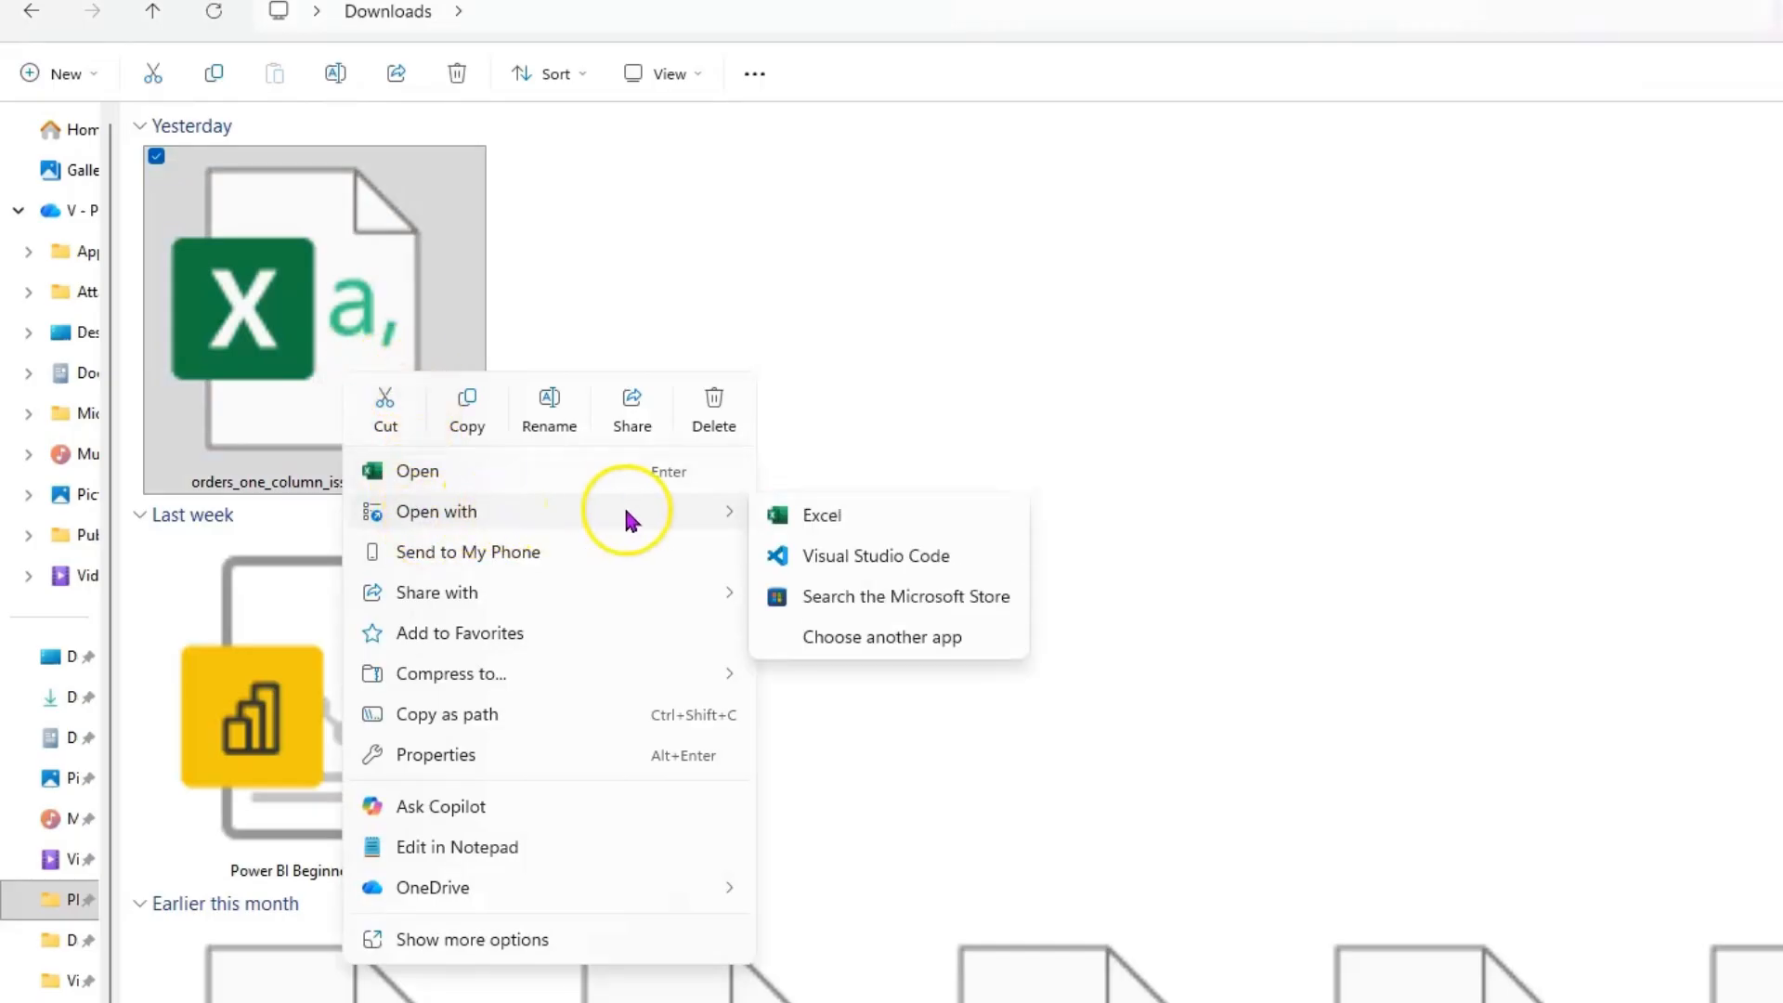
{"action": "left_click", "coordinate": [929, 639]}
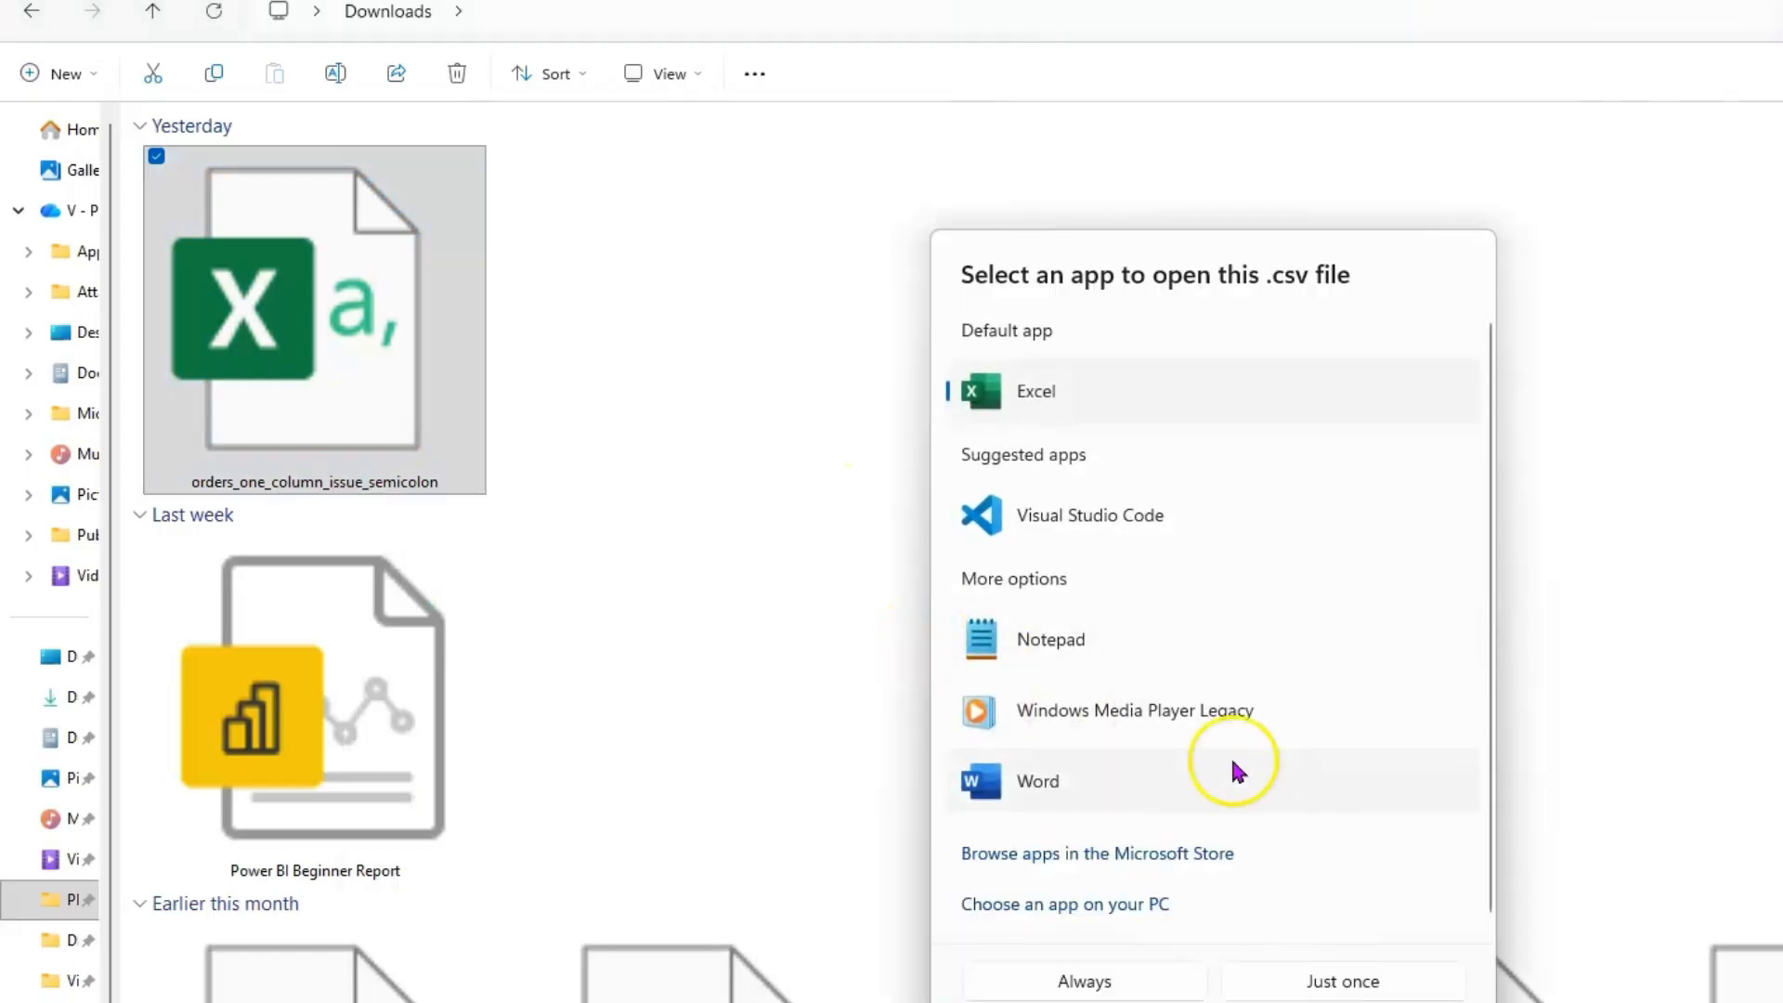
{"action": "left_click", "coordinate": [1101, 644]}
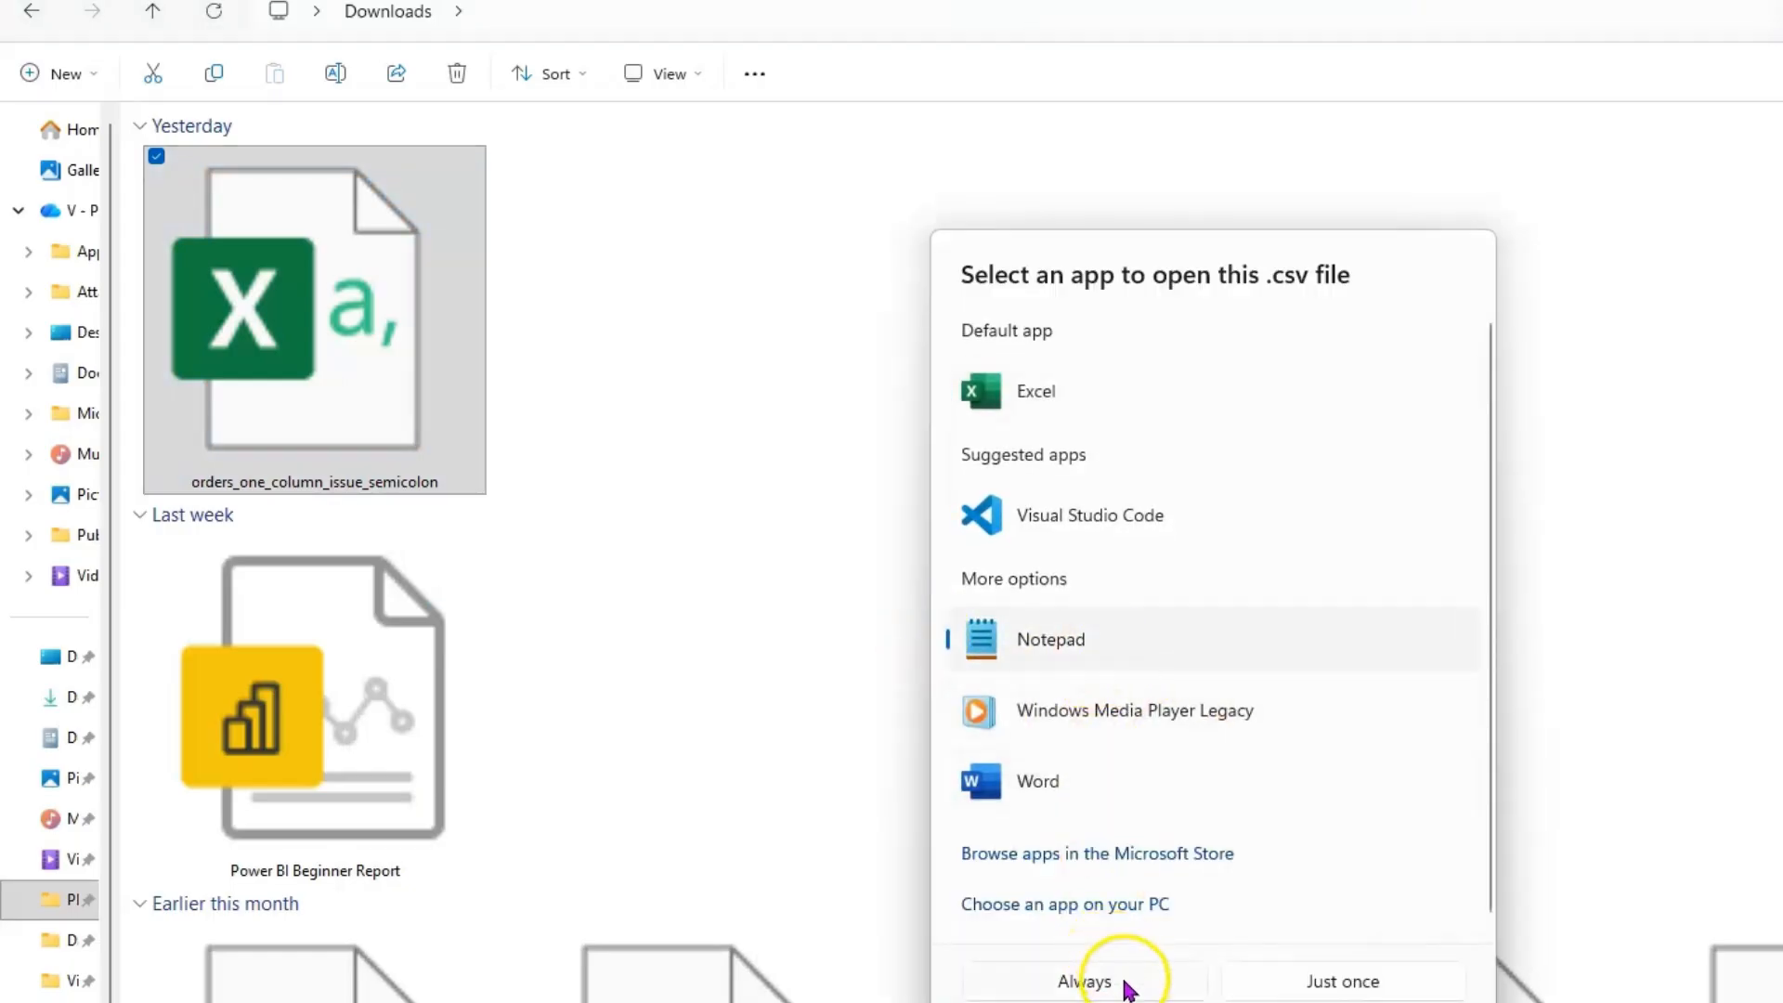
{"action": "left_click", "coordinate": [1385, 975]}
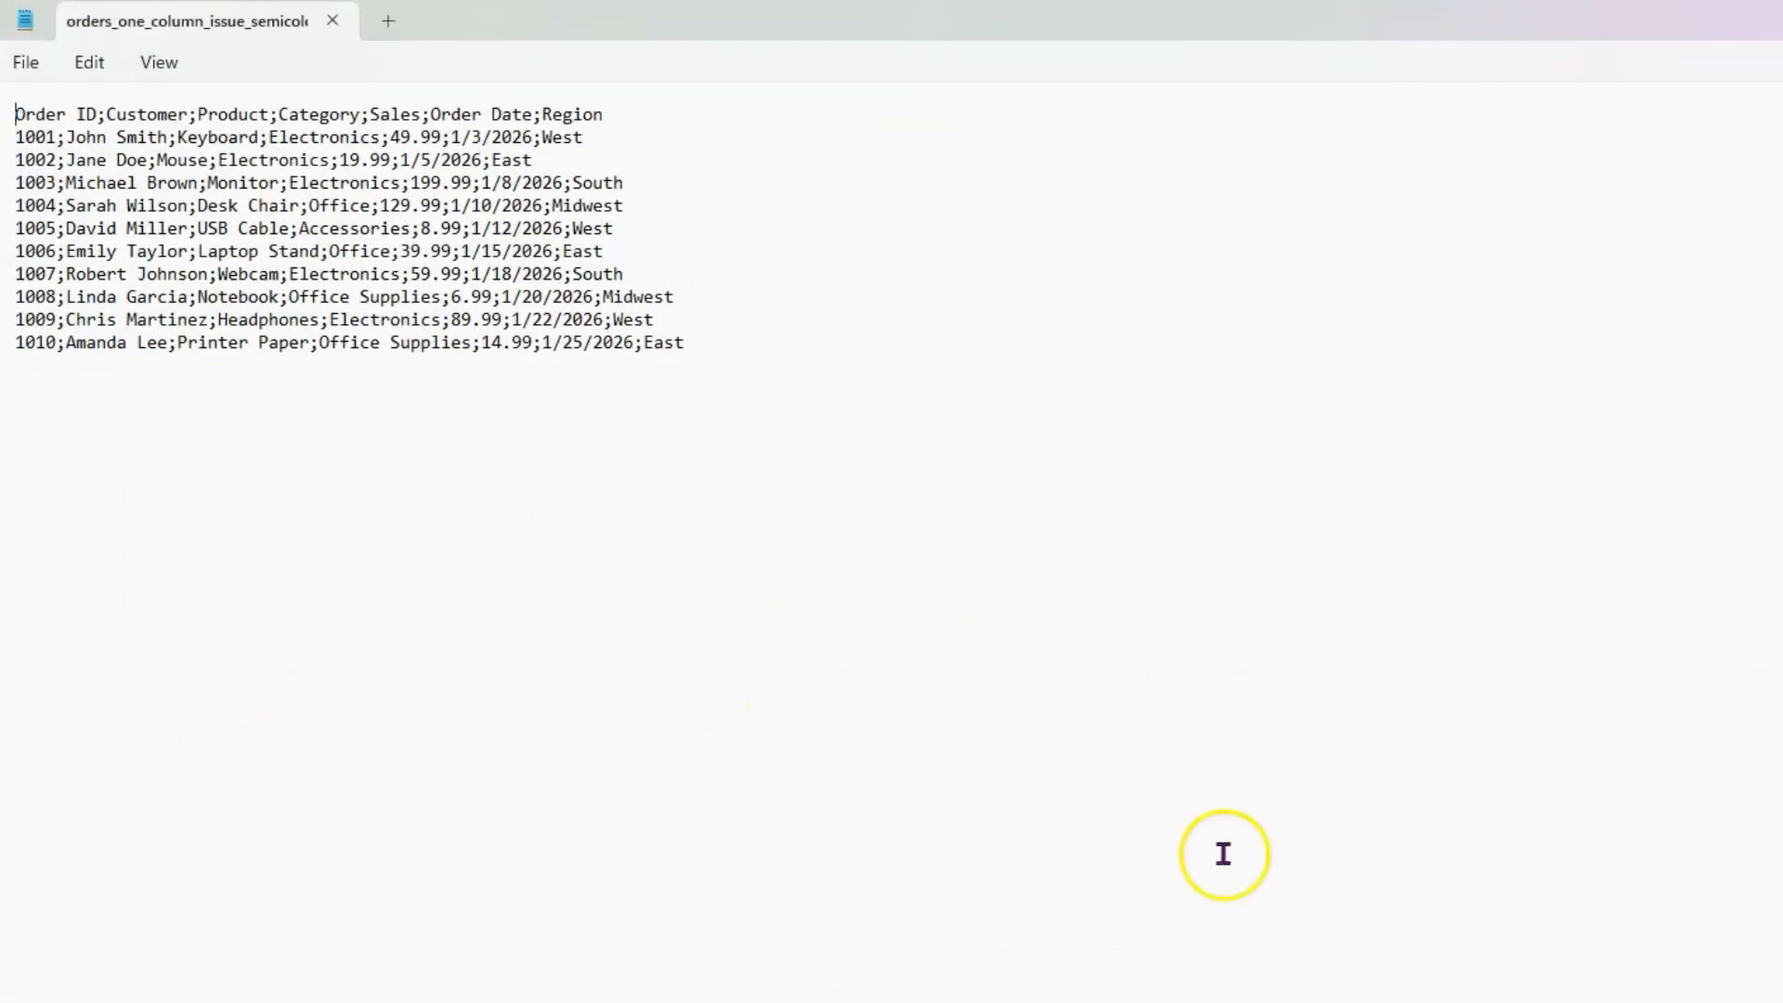
Enlarge the text and inspect the separators between the header fields of the raw CSV file.
{"action": "scroll", "coordinate": [1126, 824], "scroll_direction": "up", "scroll_amount": 5}
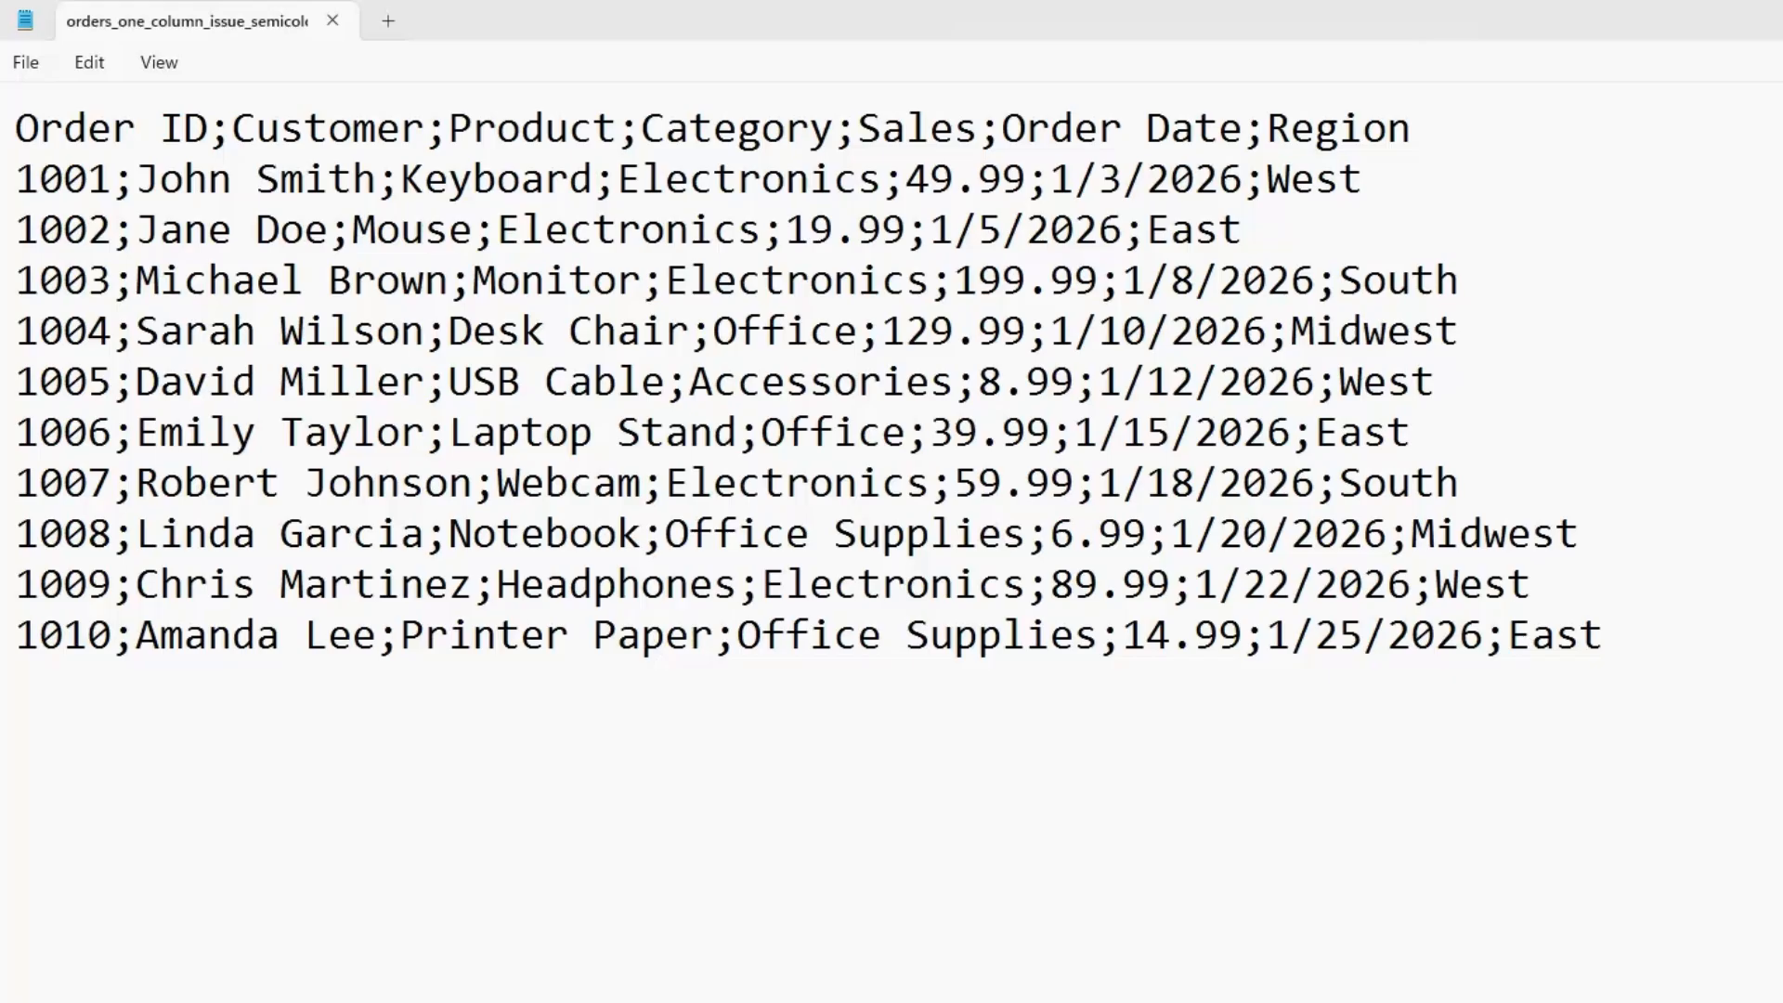
{"action": "left_click_drag", "start_coordinate": [198, 131], "coordinate": [240, 135]}
{"action": "left_click_drag", "start_coordinate": [425, 132], "coordinate": [449, 132]}
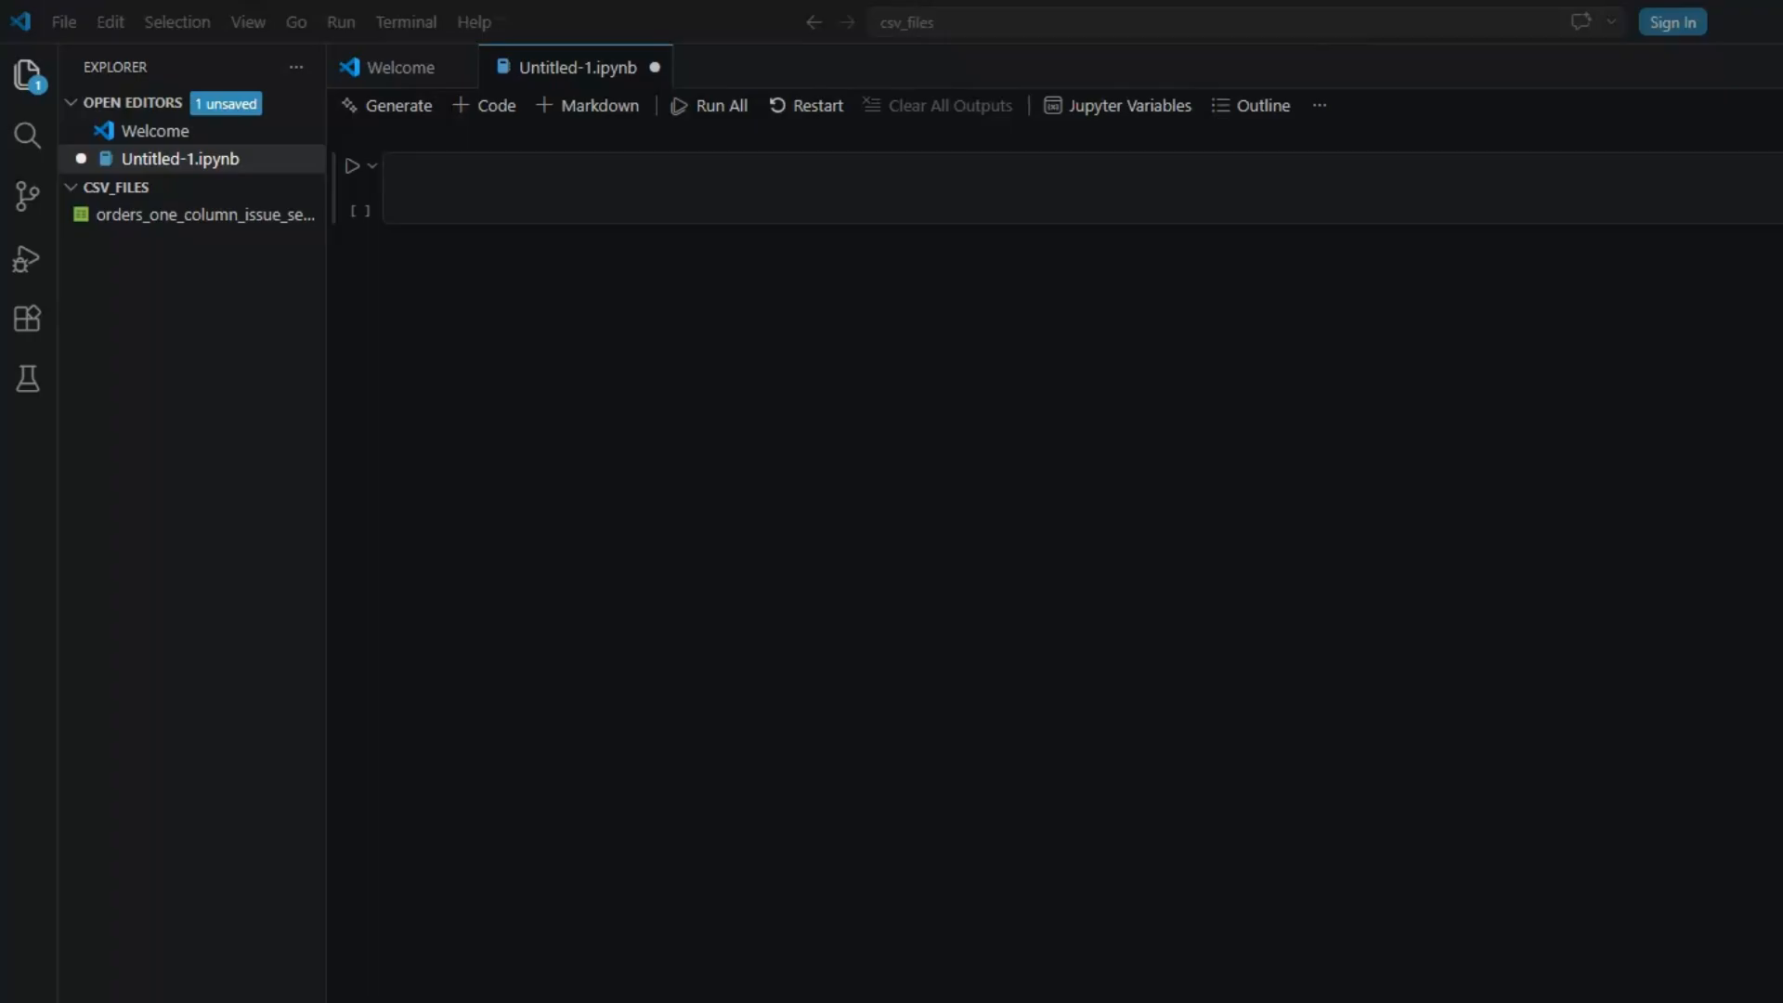
In the Visual Studio Code notebook, enter "import pandas as pd" in the first cell and run it.
{"action": "left_click", "coordinate": [834, 184]}
{"action": "type", "text": "impo"}
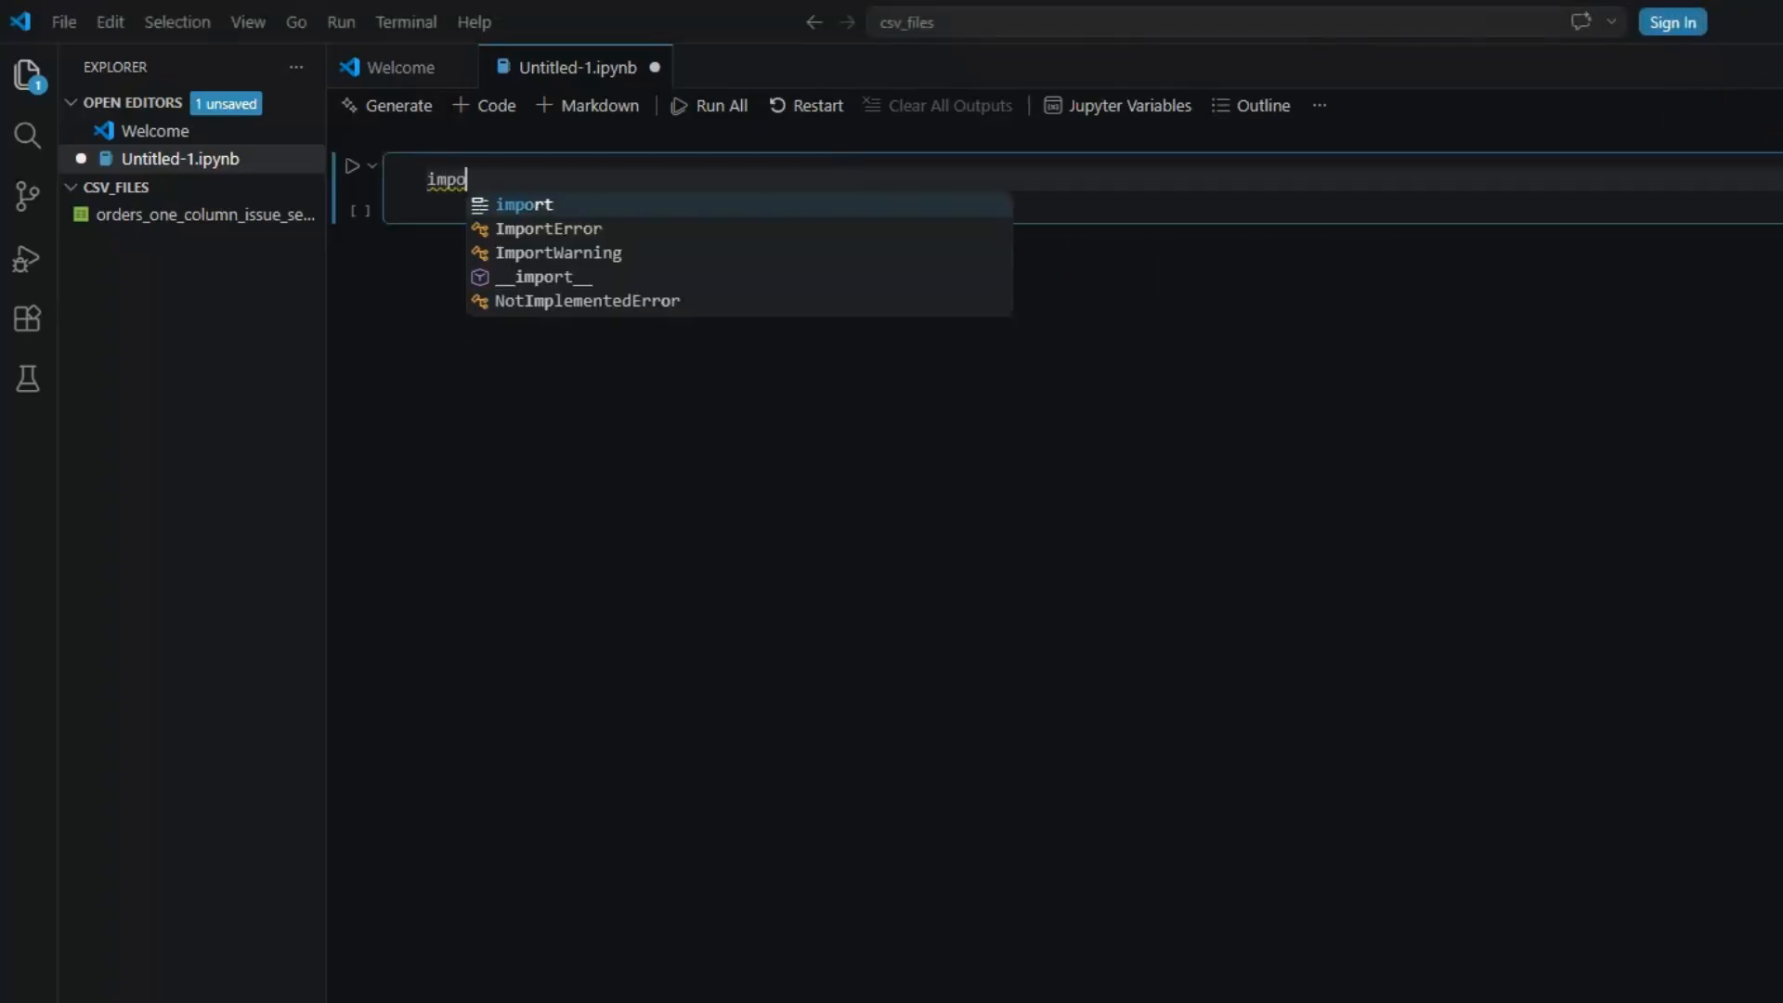
{"action": "type", "text": "rt pandas as pd"}
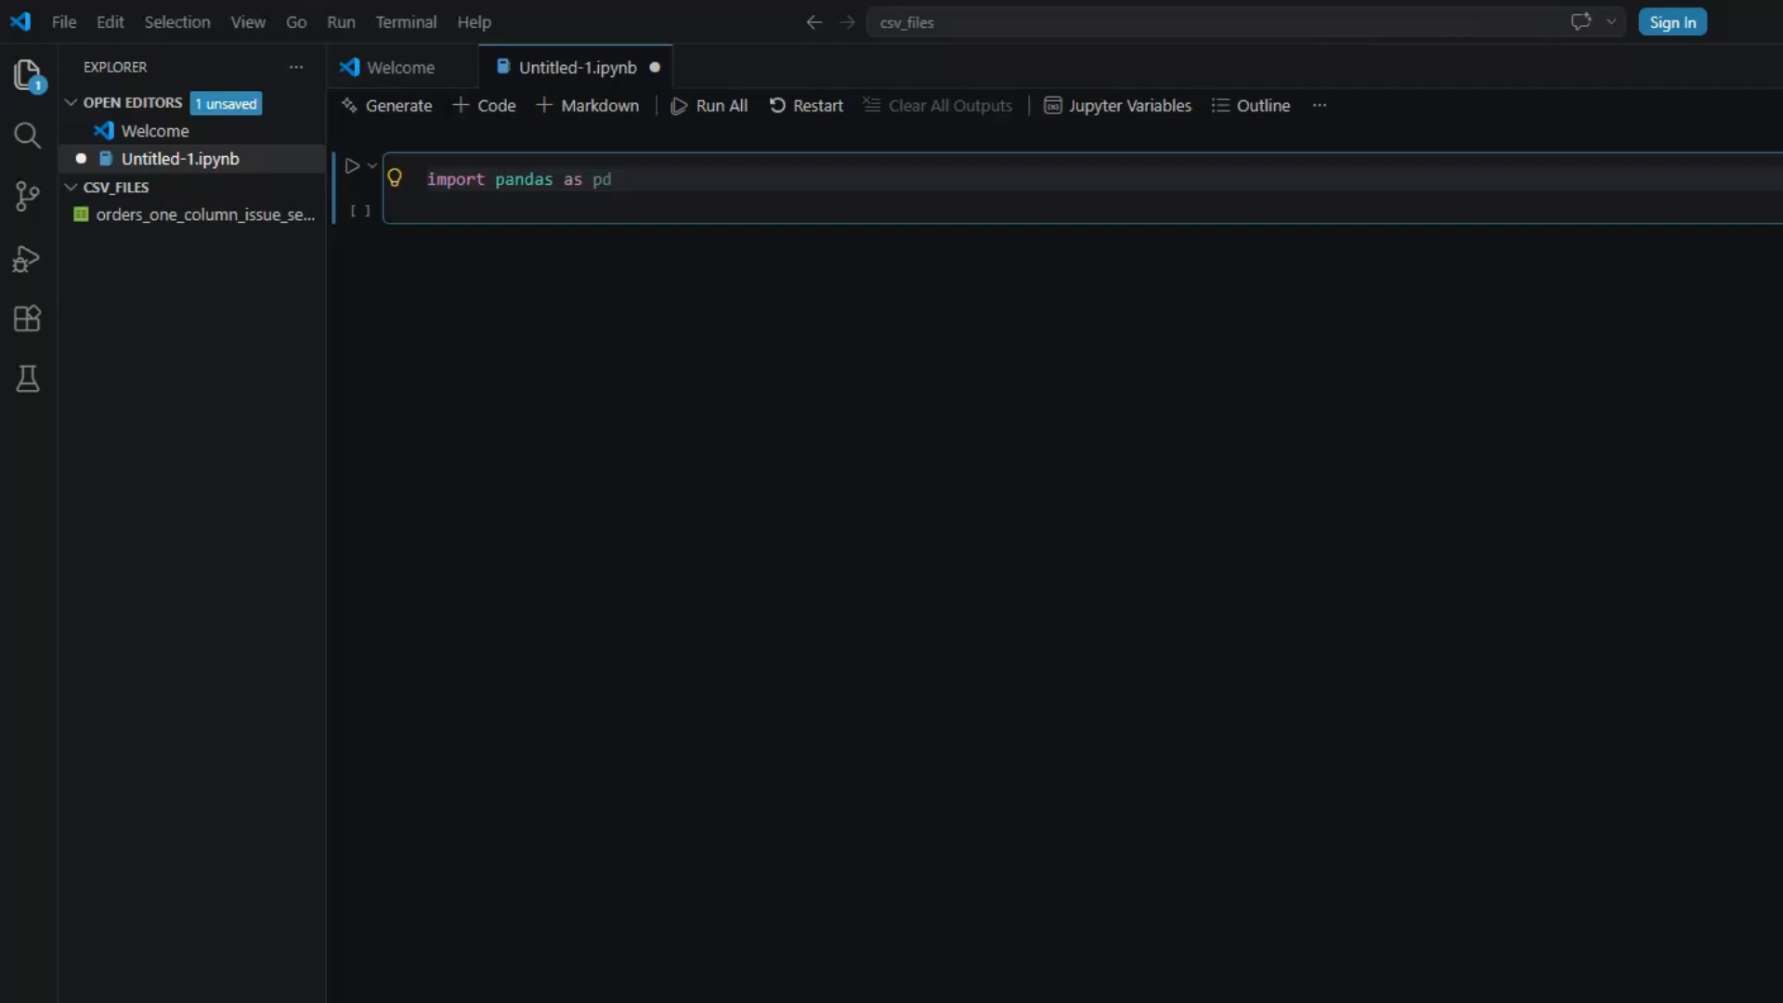
{"action": "left_click", "coordinate": [352, 166]}
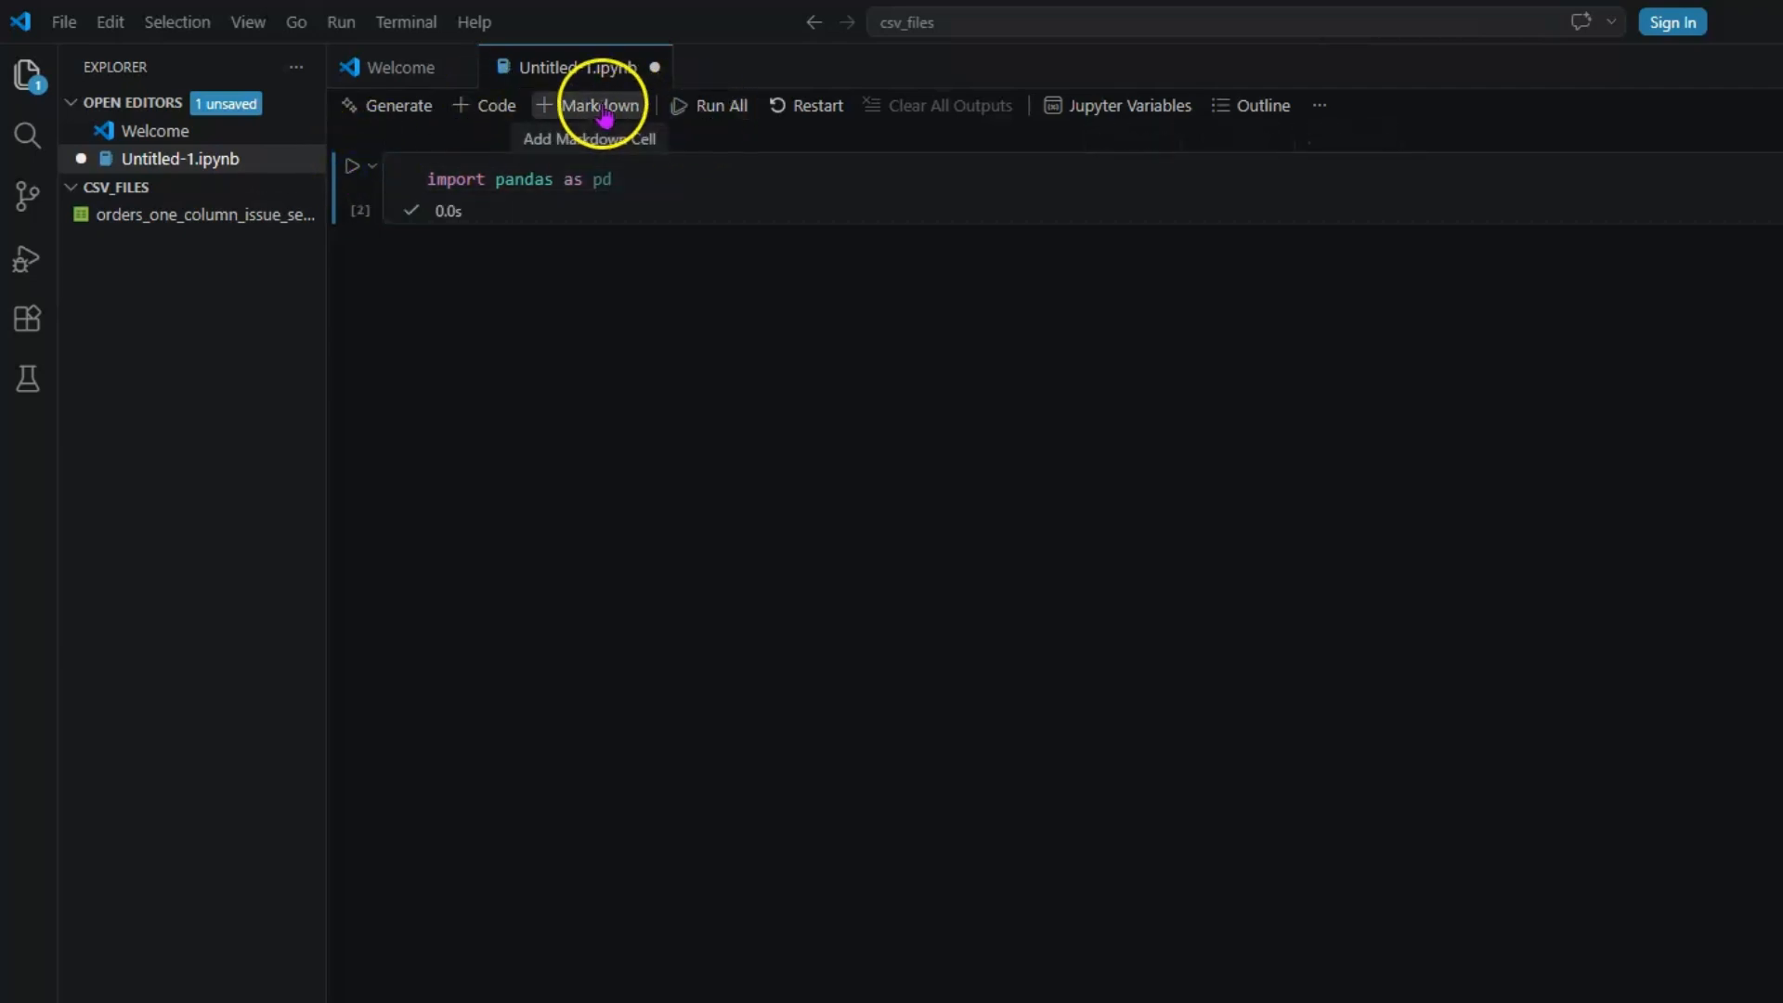
Add two empty code cells below the pandas import cell and place the cursor in the first one.
{"action": "left_click", "coordinate": [485, 109]}
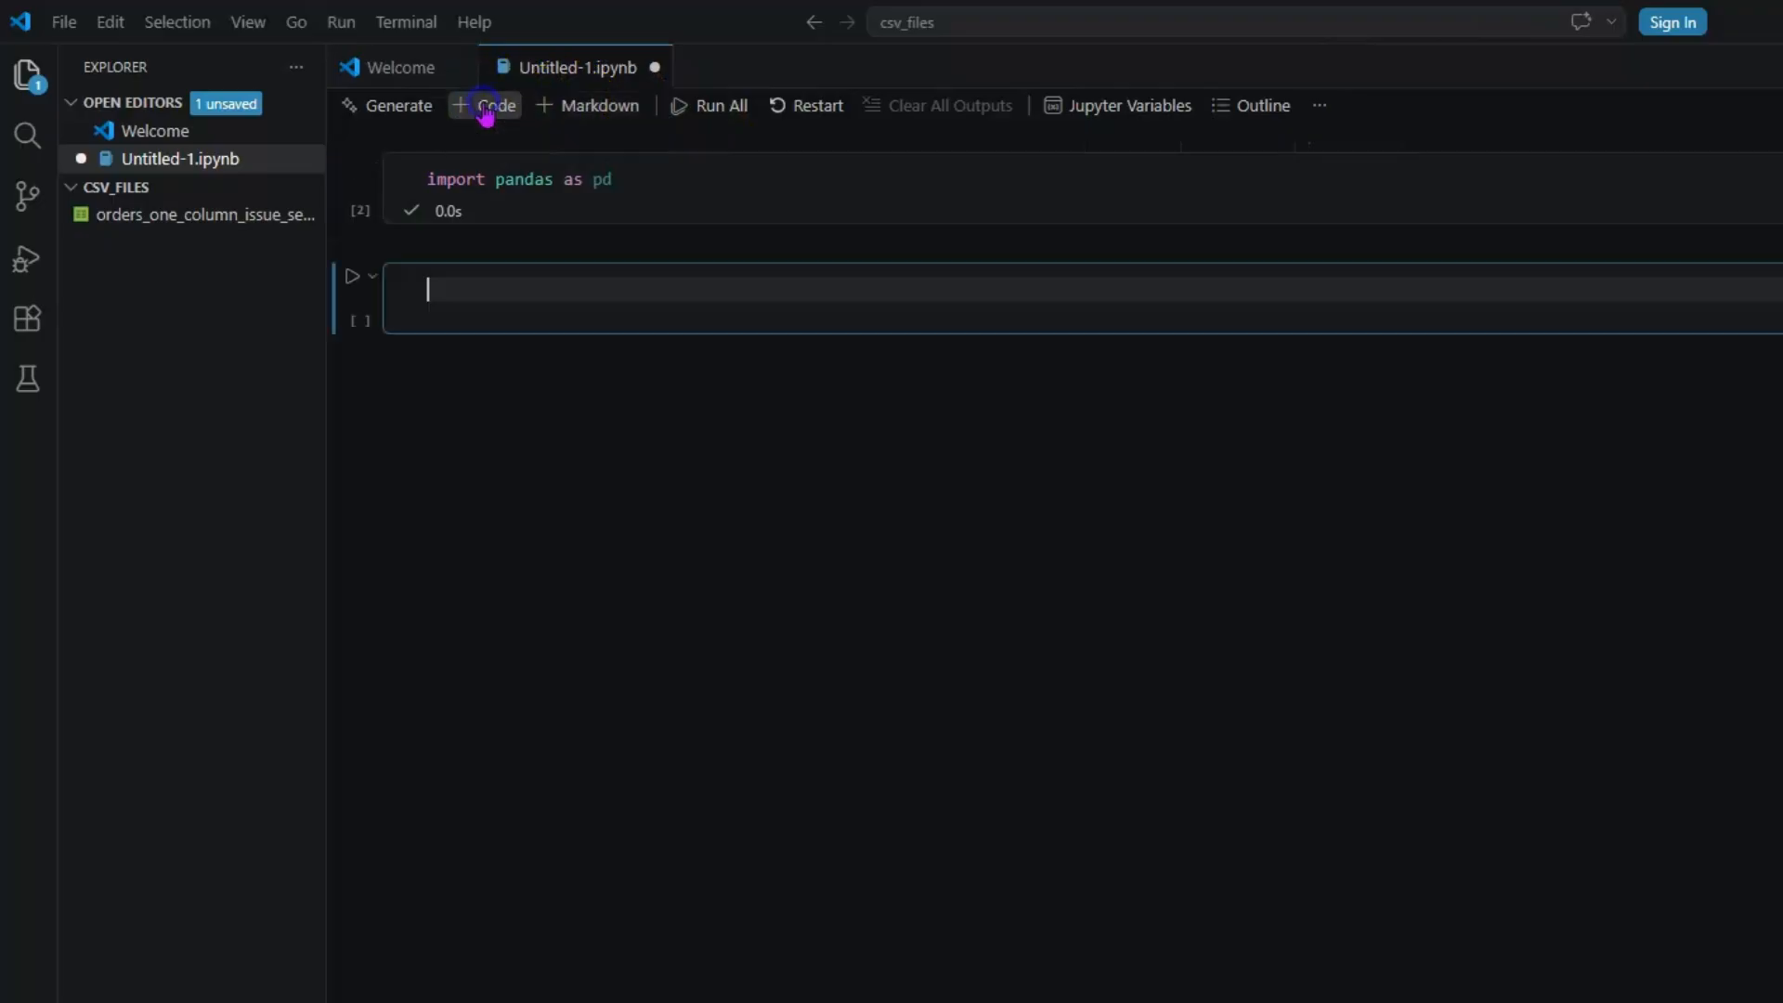
{"action": "left_click", "coordinate": [485, 110]}
{"action": "left_click", "coordinate": [502, 279]}
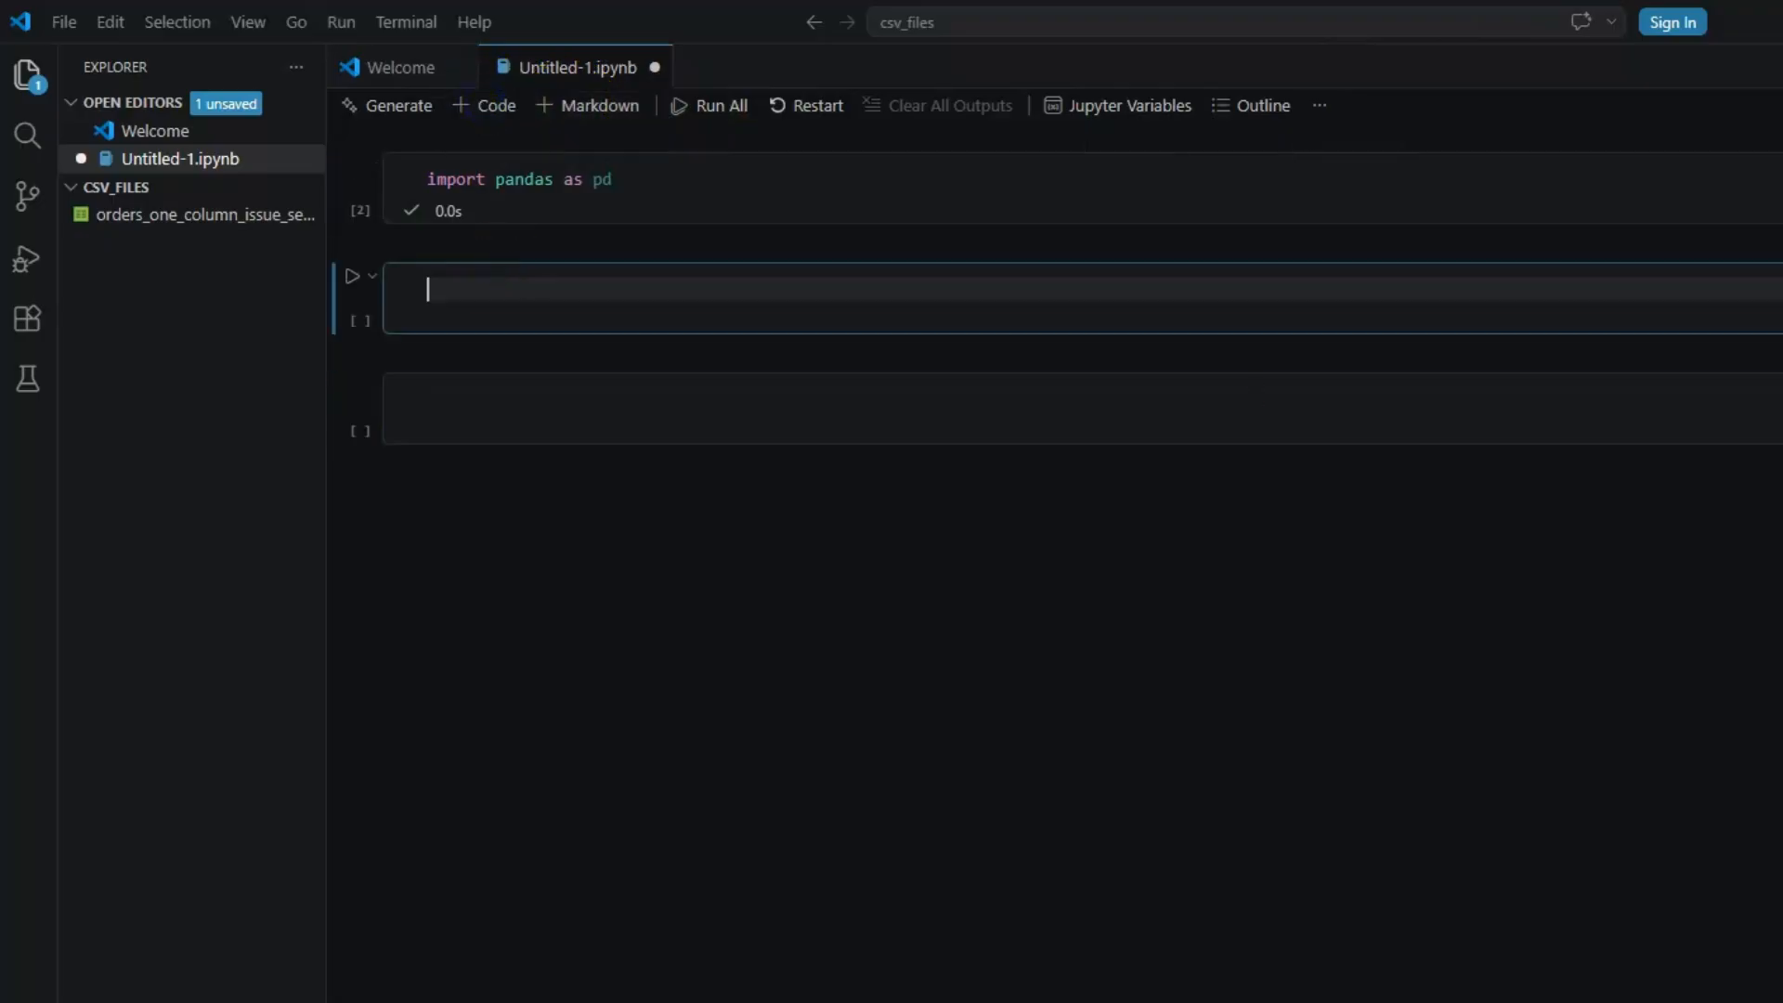
Enter df = pd.read_csv("") in the second notebook cell, leaving the file name empty.
{"action": "type", "text": "d"}
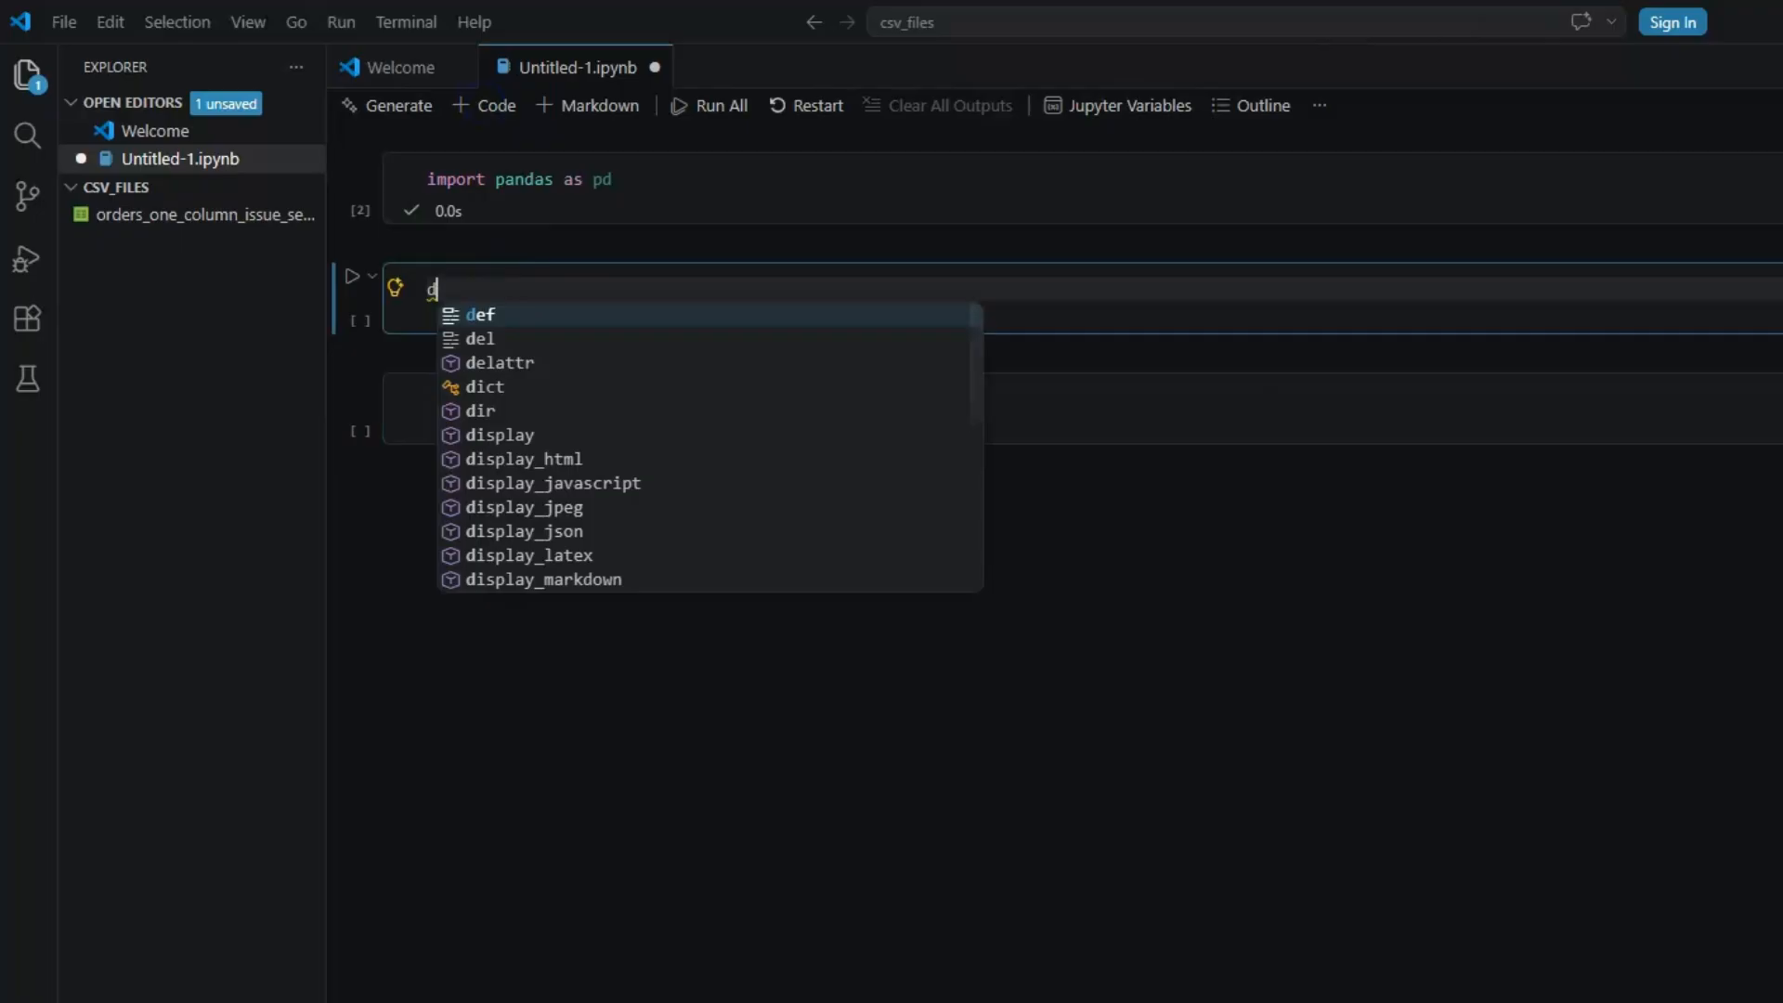
{"action": "type", "text": "f = "}
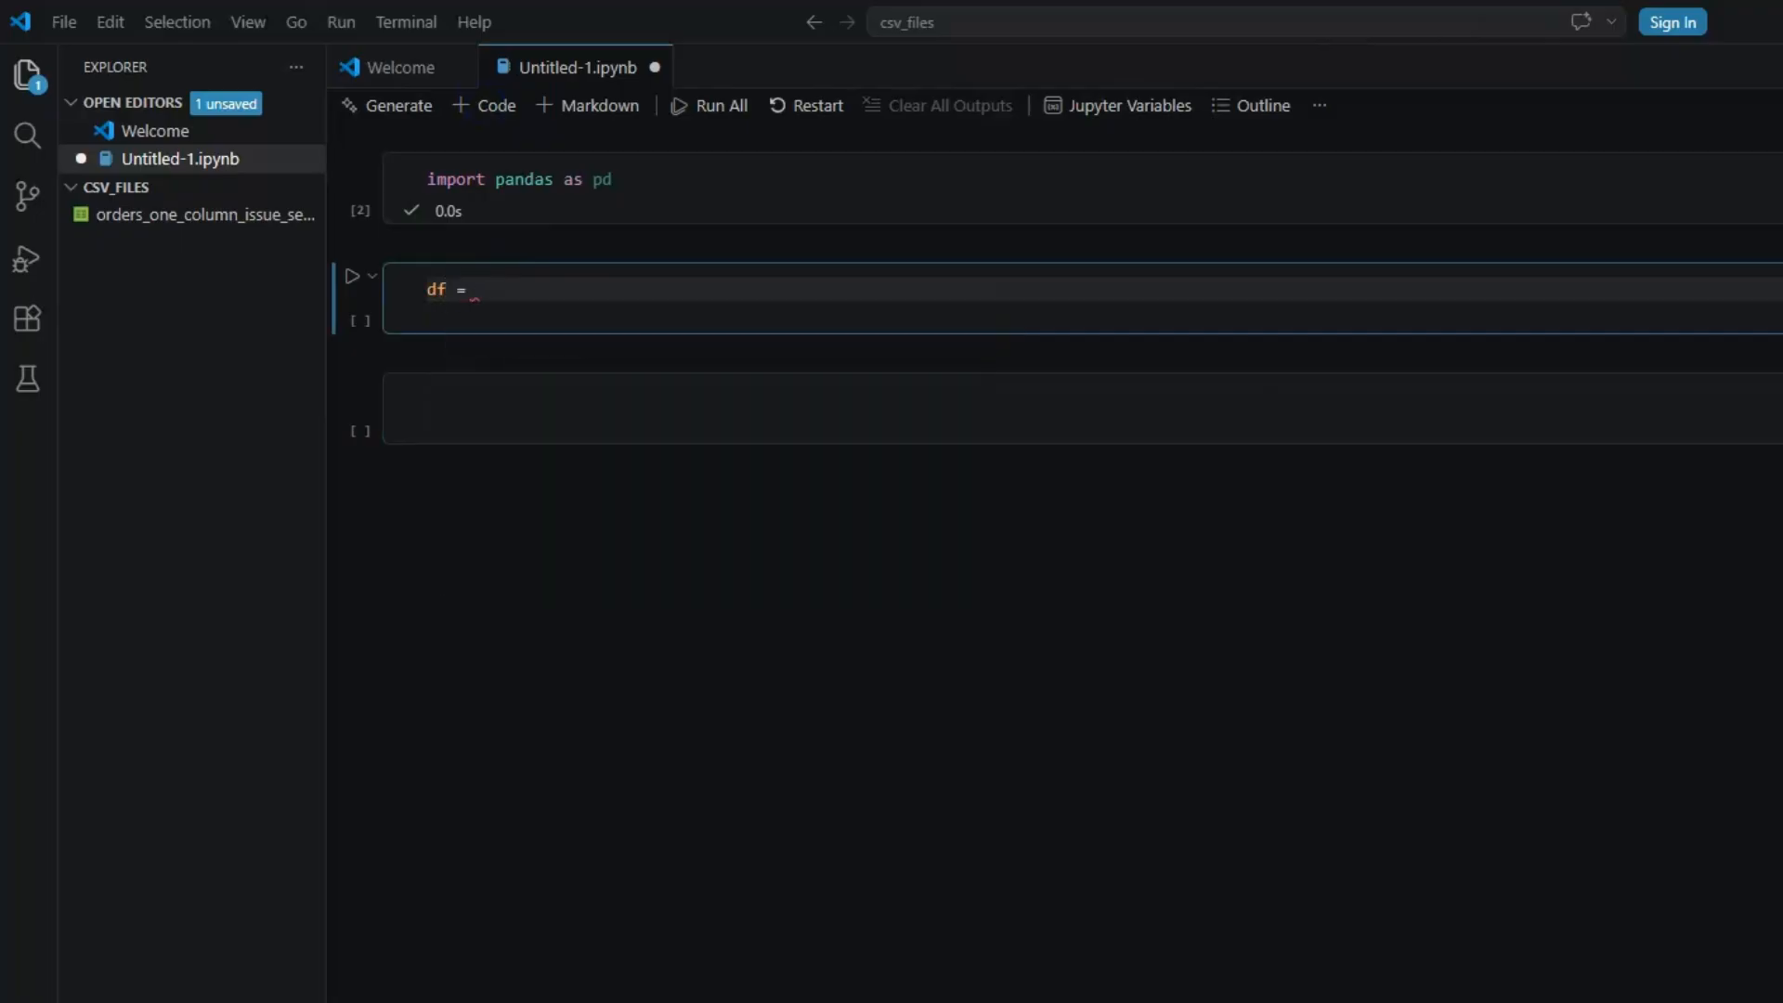
{"action": "type", "text": "pd.read"}
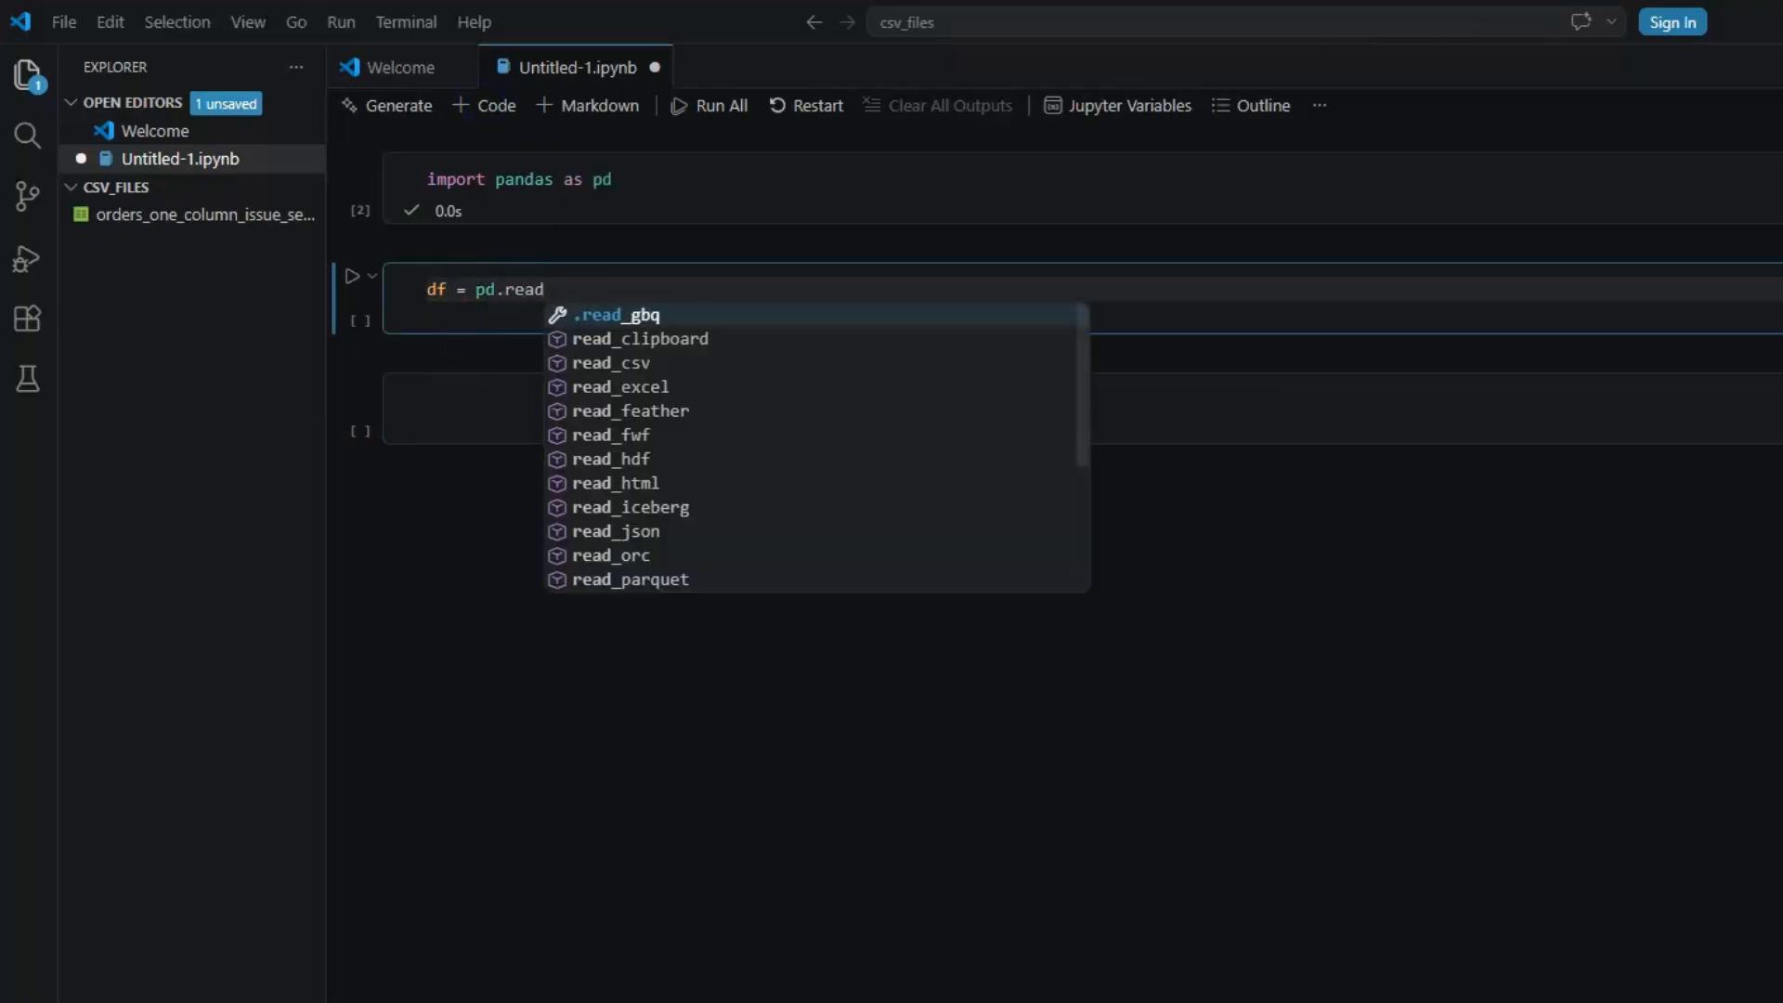
{"action": "type", "text": "_csv"}
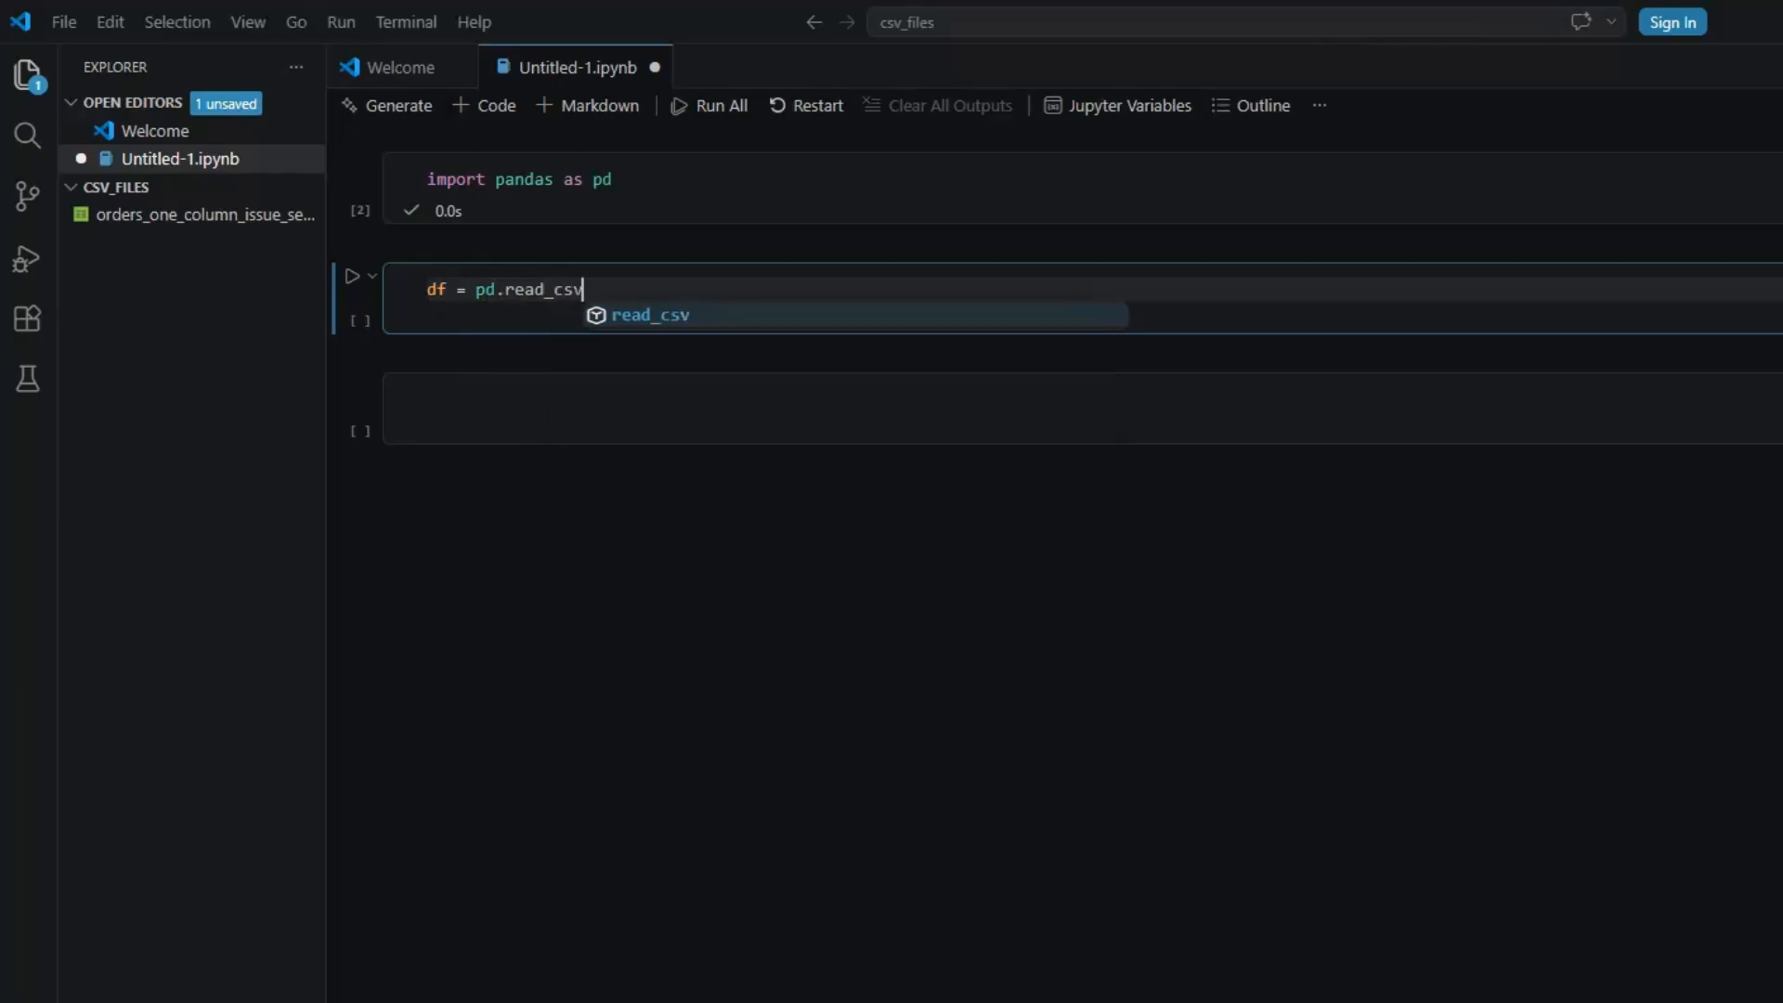
{"action": "key", "text": "Escape"}
{"action": "type", "text": "("}
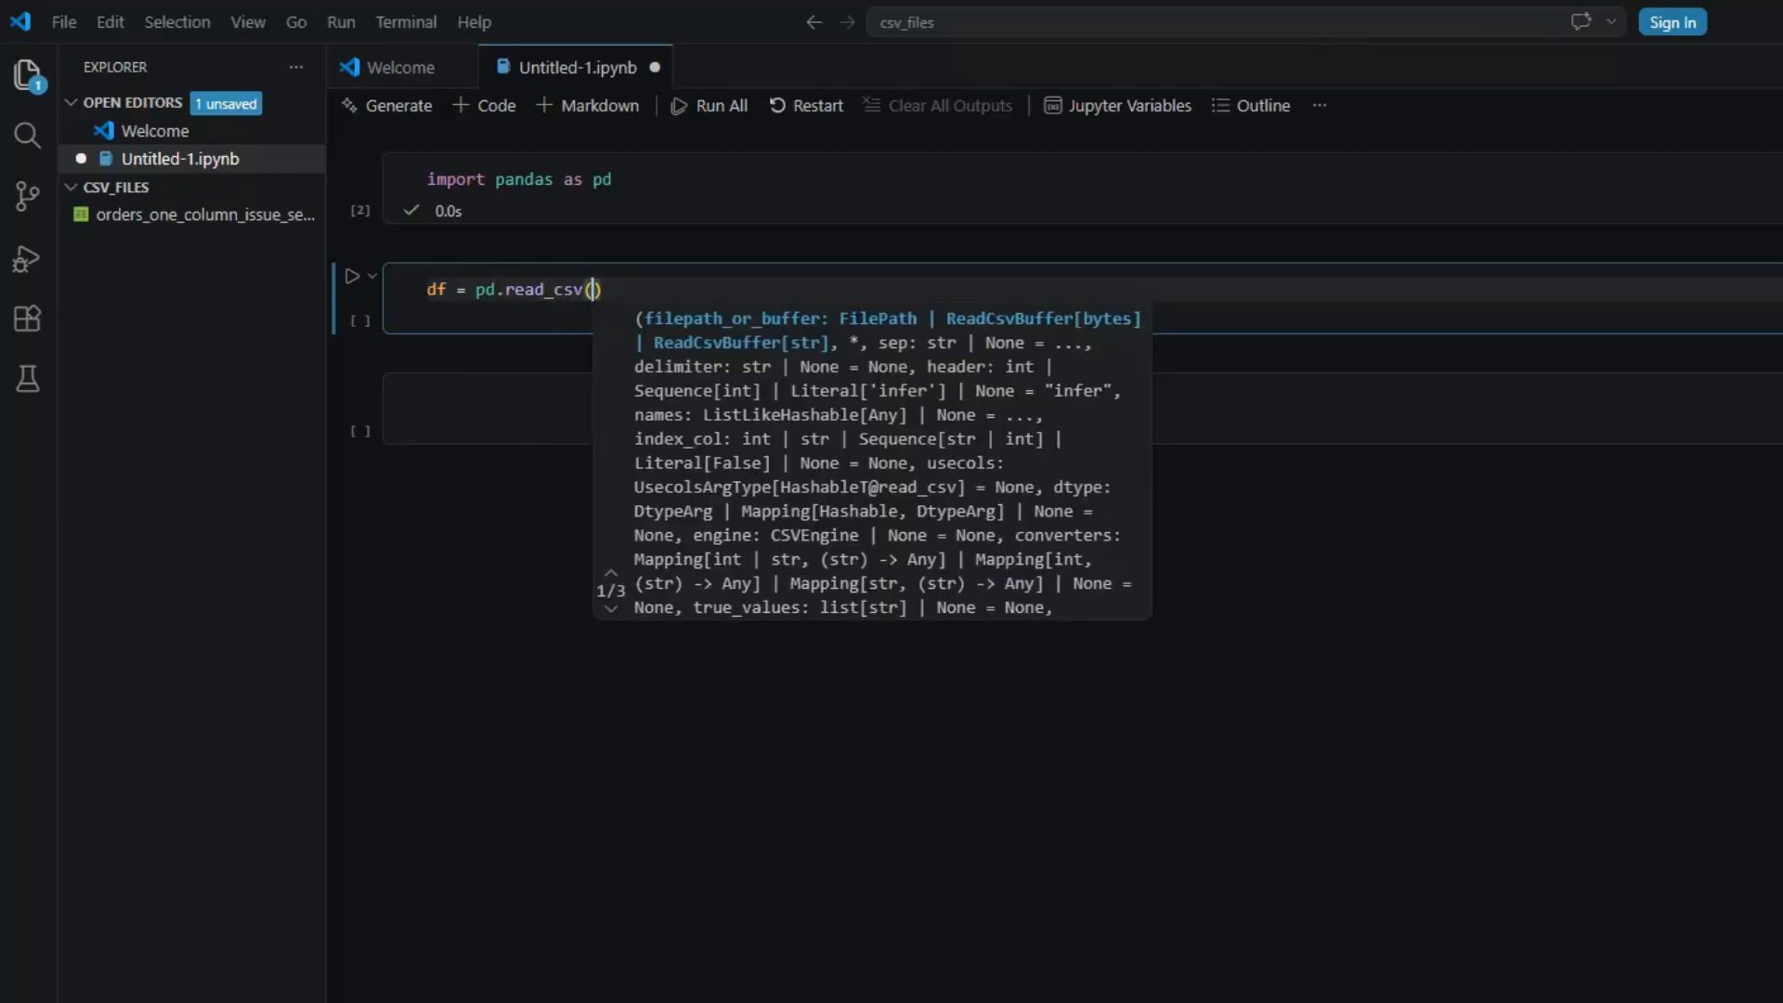
{"action": "type", "text": "\""}
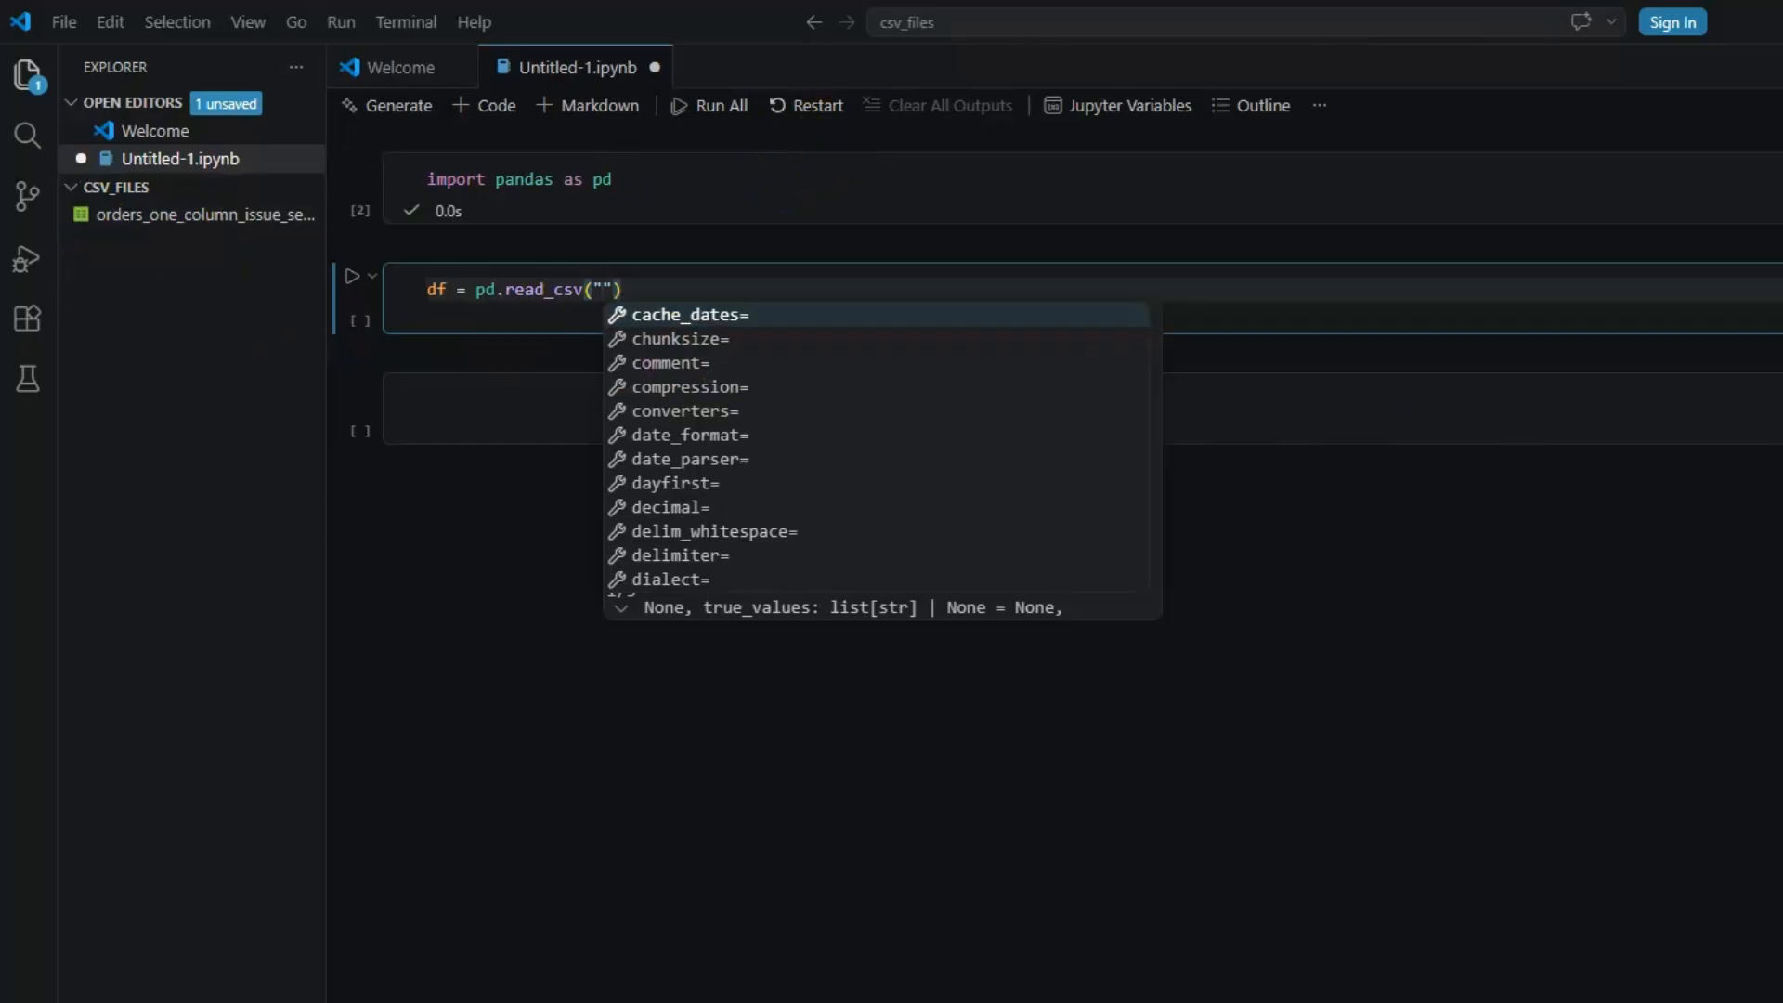
Widen the Explorer pane to show the full file name and enter orders_one_column_issue_semicolon.csv between the read_csv quotes.
{"action": "key", "text": "alt+Tab"}
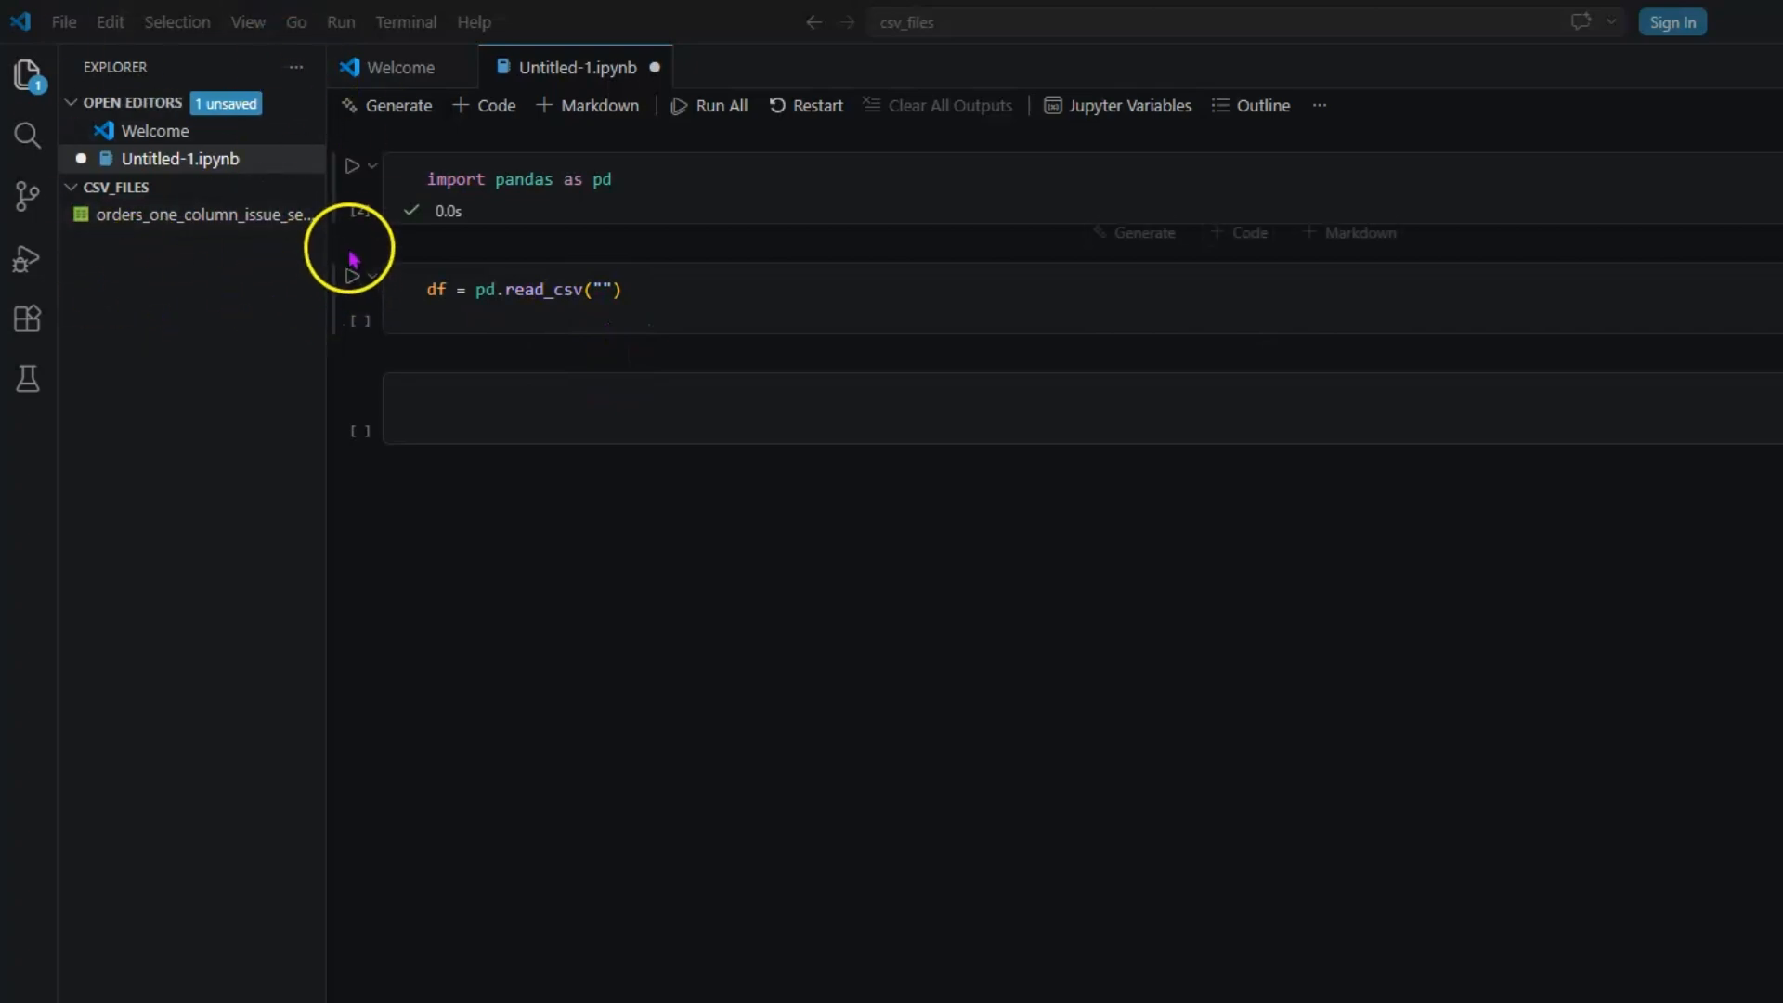
{"action": "left_click_drag", "start_coordinate": [325, 243], "coordinate": [445, 244]}
{"action": "left_click", "coordinate": [729, 288]}
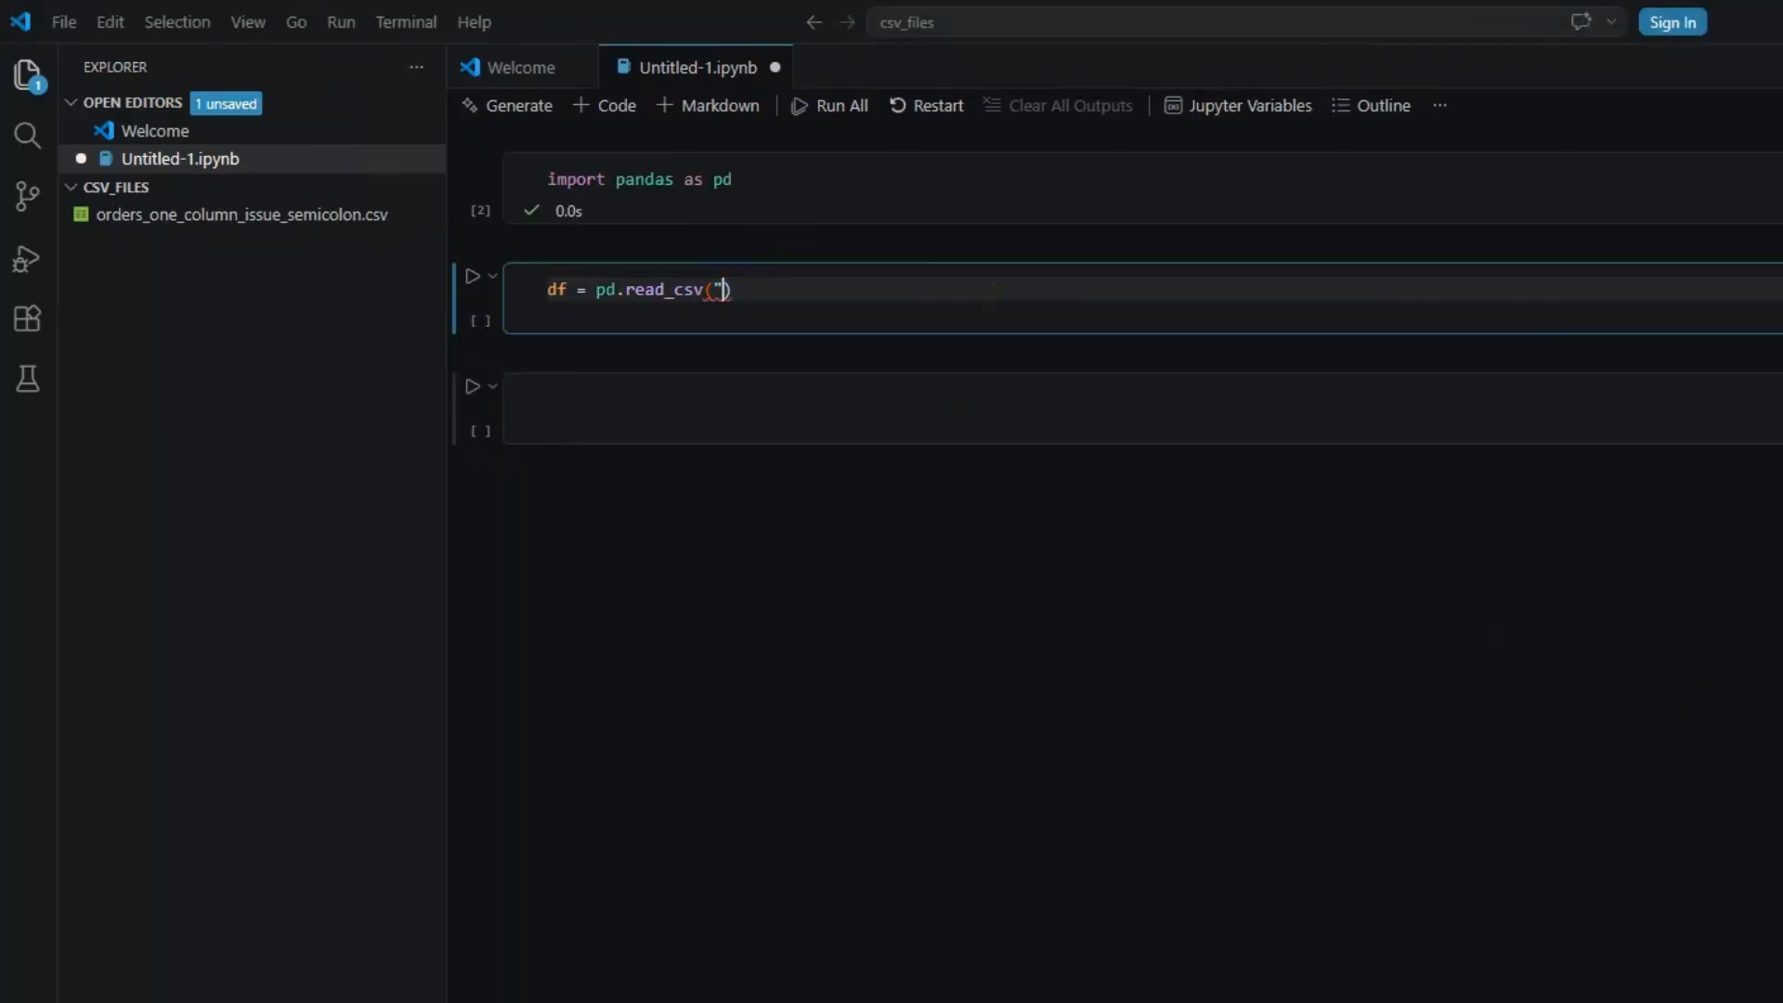
{"action": "type", "text": "orders_one_column_issue_semicolon.csv"}
Add the argument sep=";" to the read_csv call and run the cell.
{"action": "left_click", "coordinate": [1143, 280]}
{"action": "key", "text": "Left"}
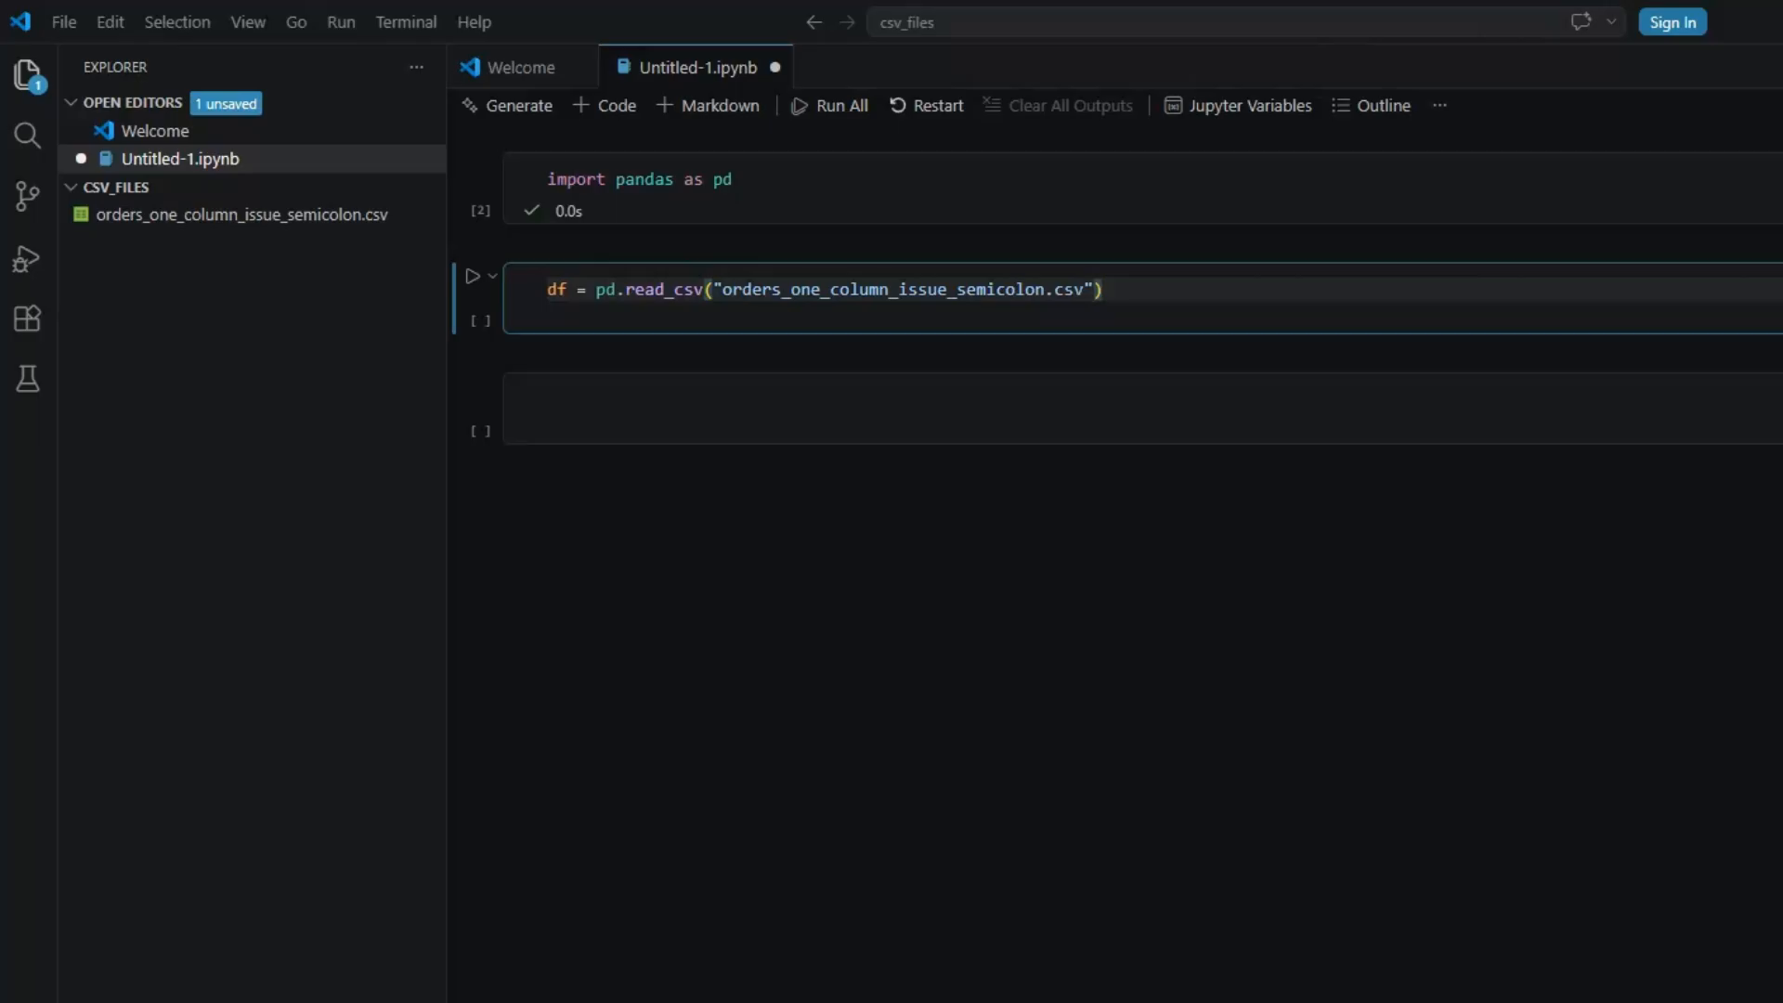
{"action": "type", "text": ", "}
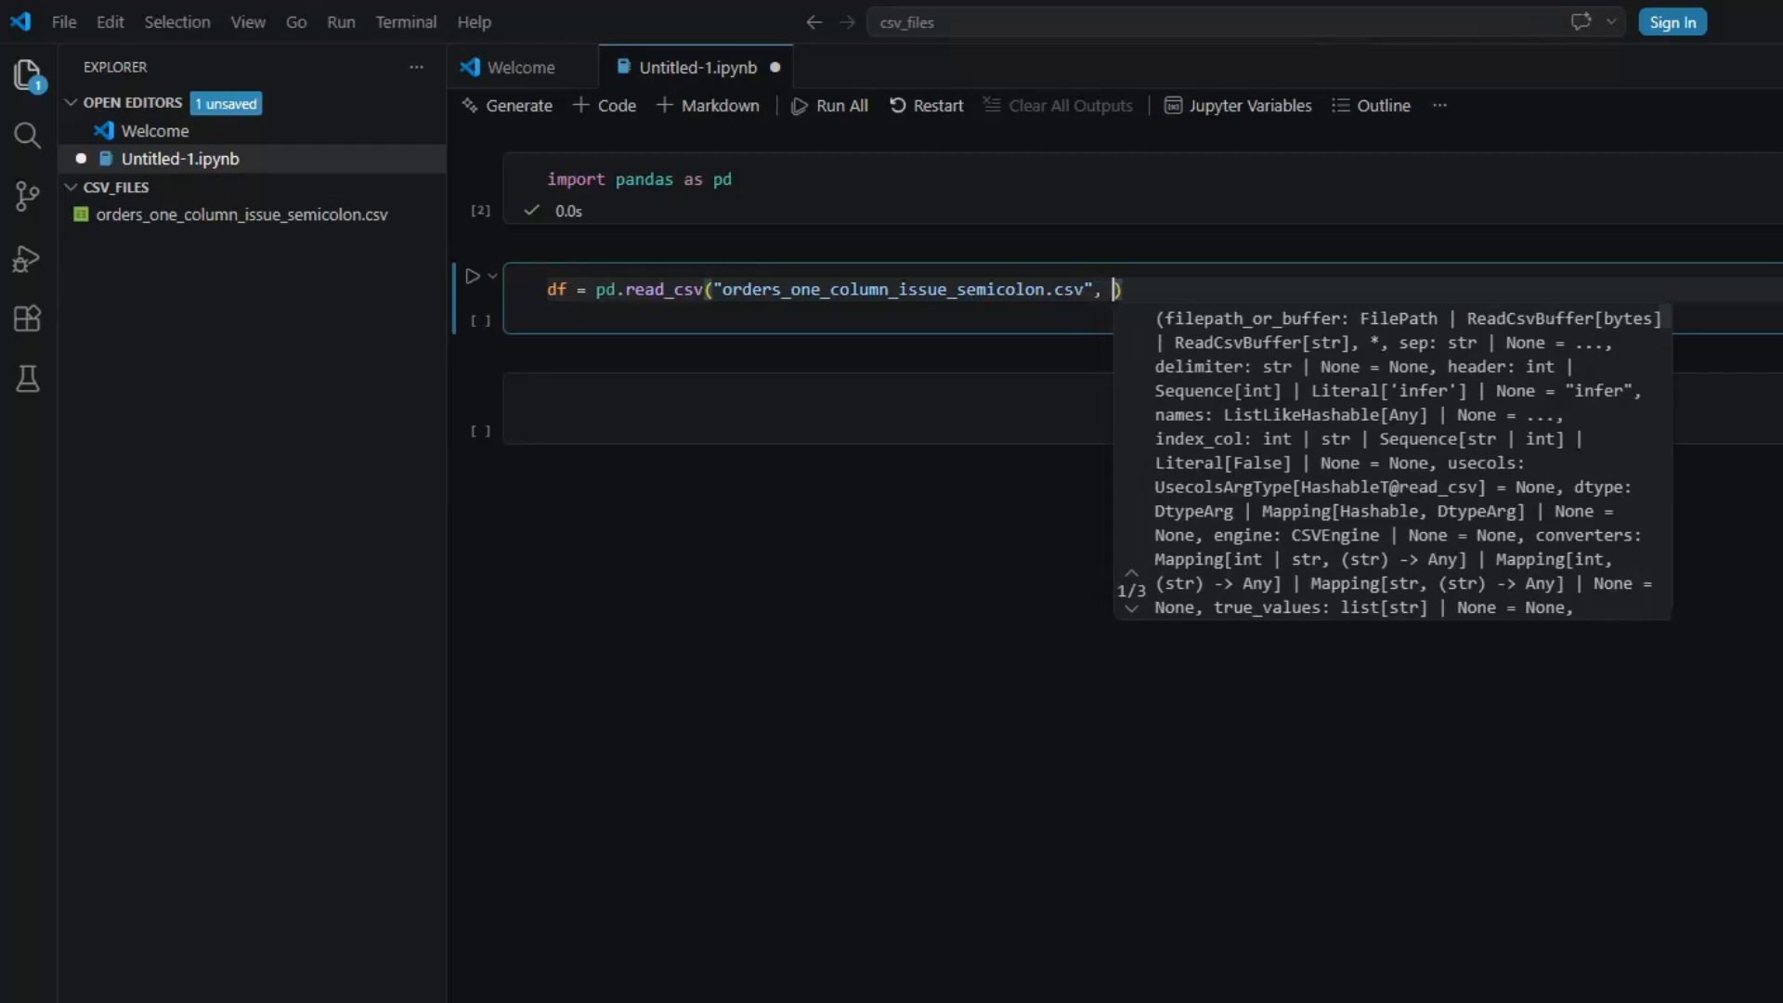
{"action": "type", "text": "sep"}
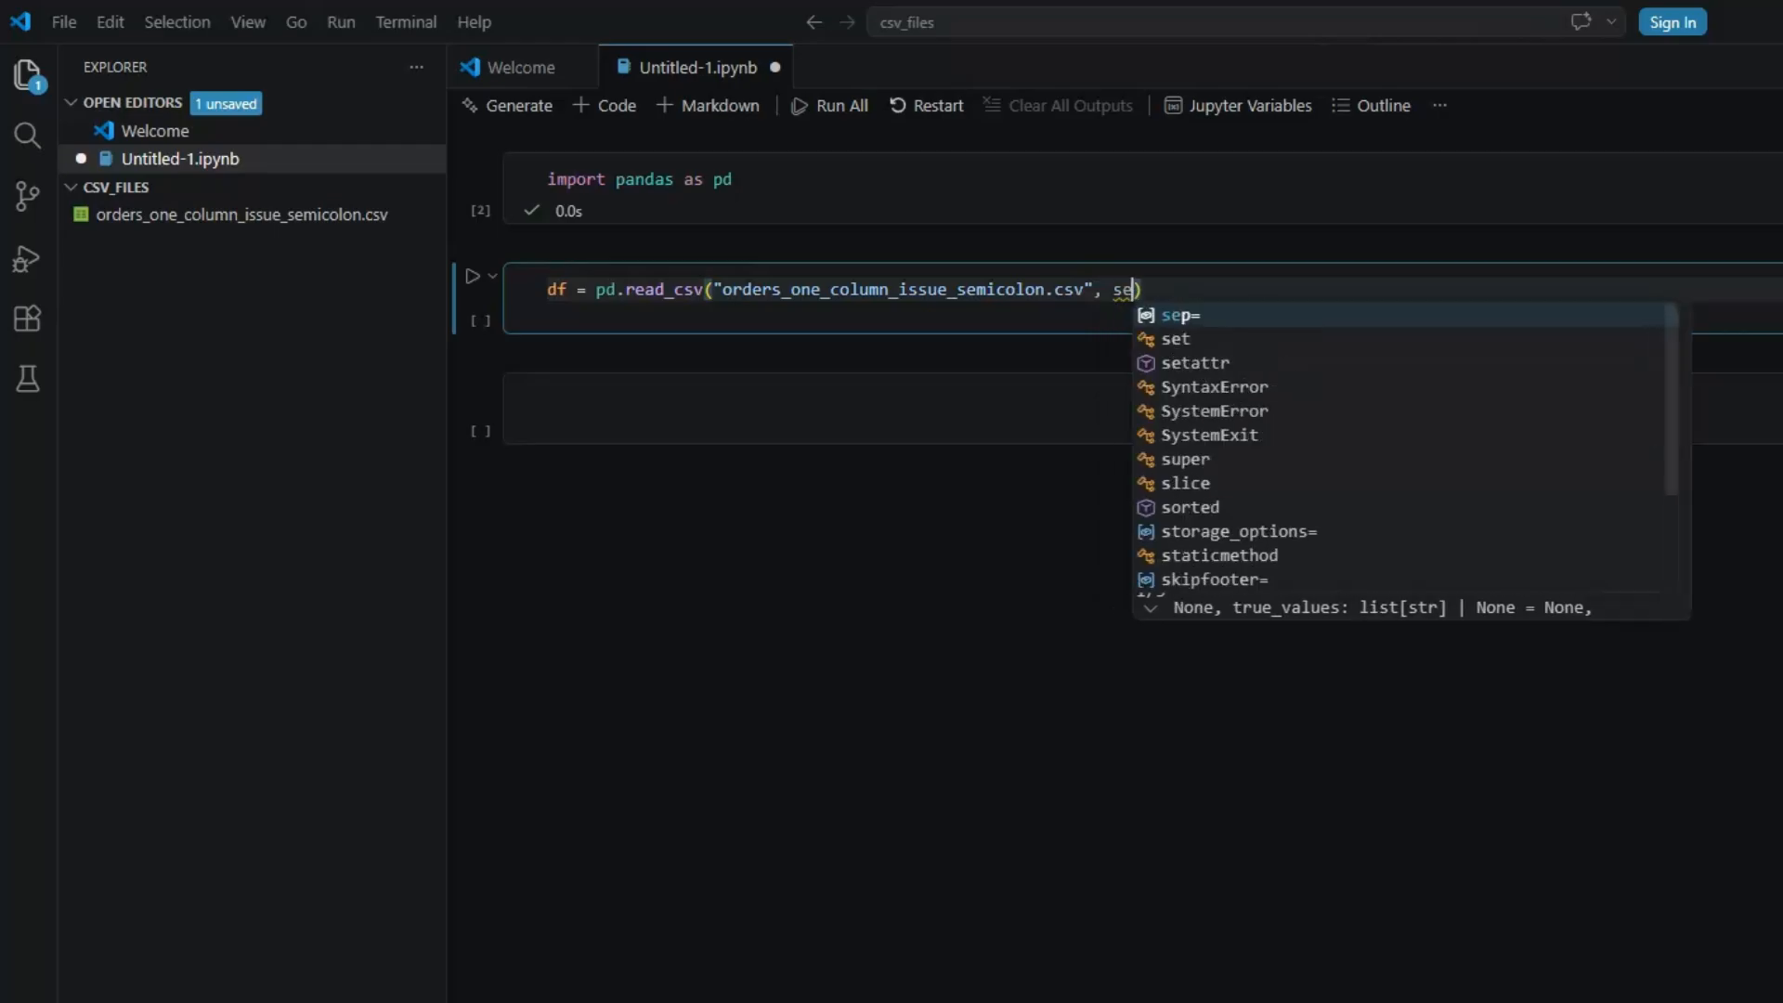
{"action": "key", "text": "Tab"}
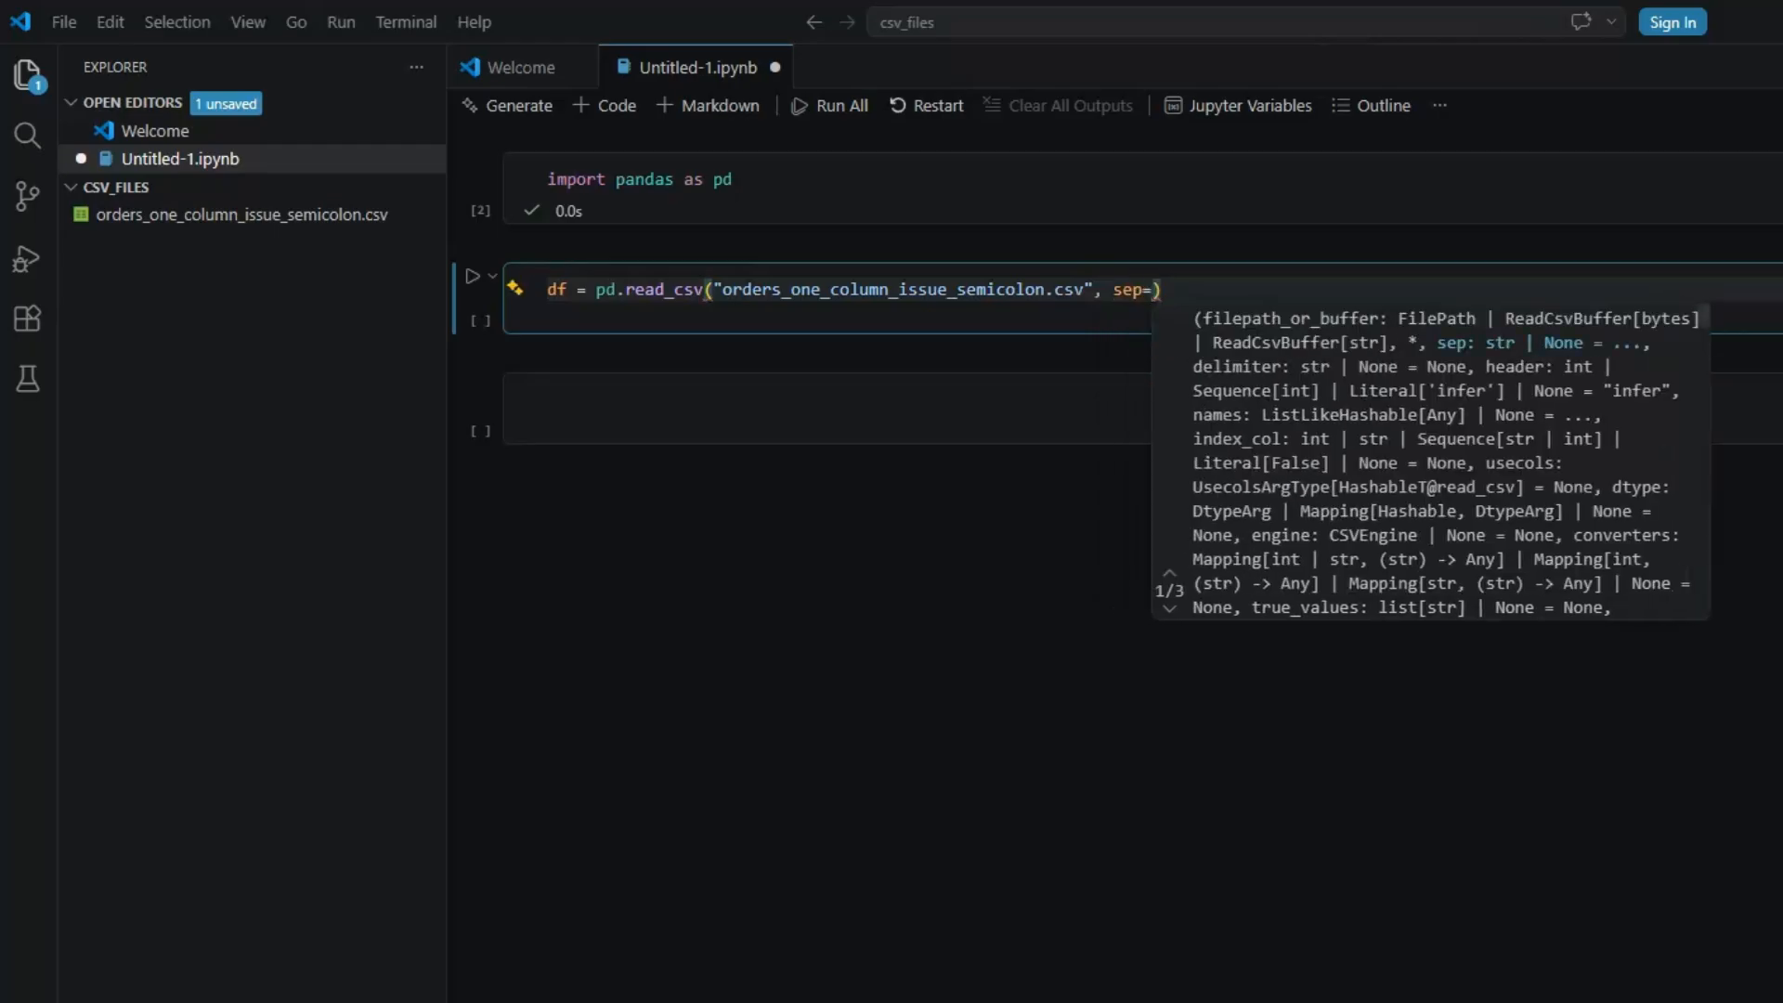
{"action": "key", "text": "Escape"}
{"action": "type", "text": "\""}
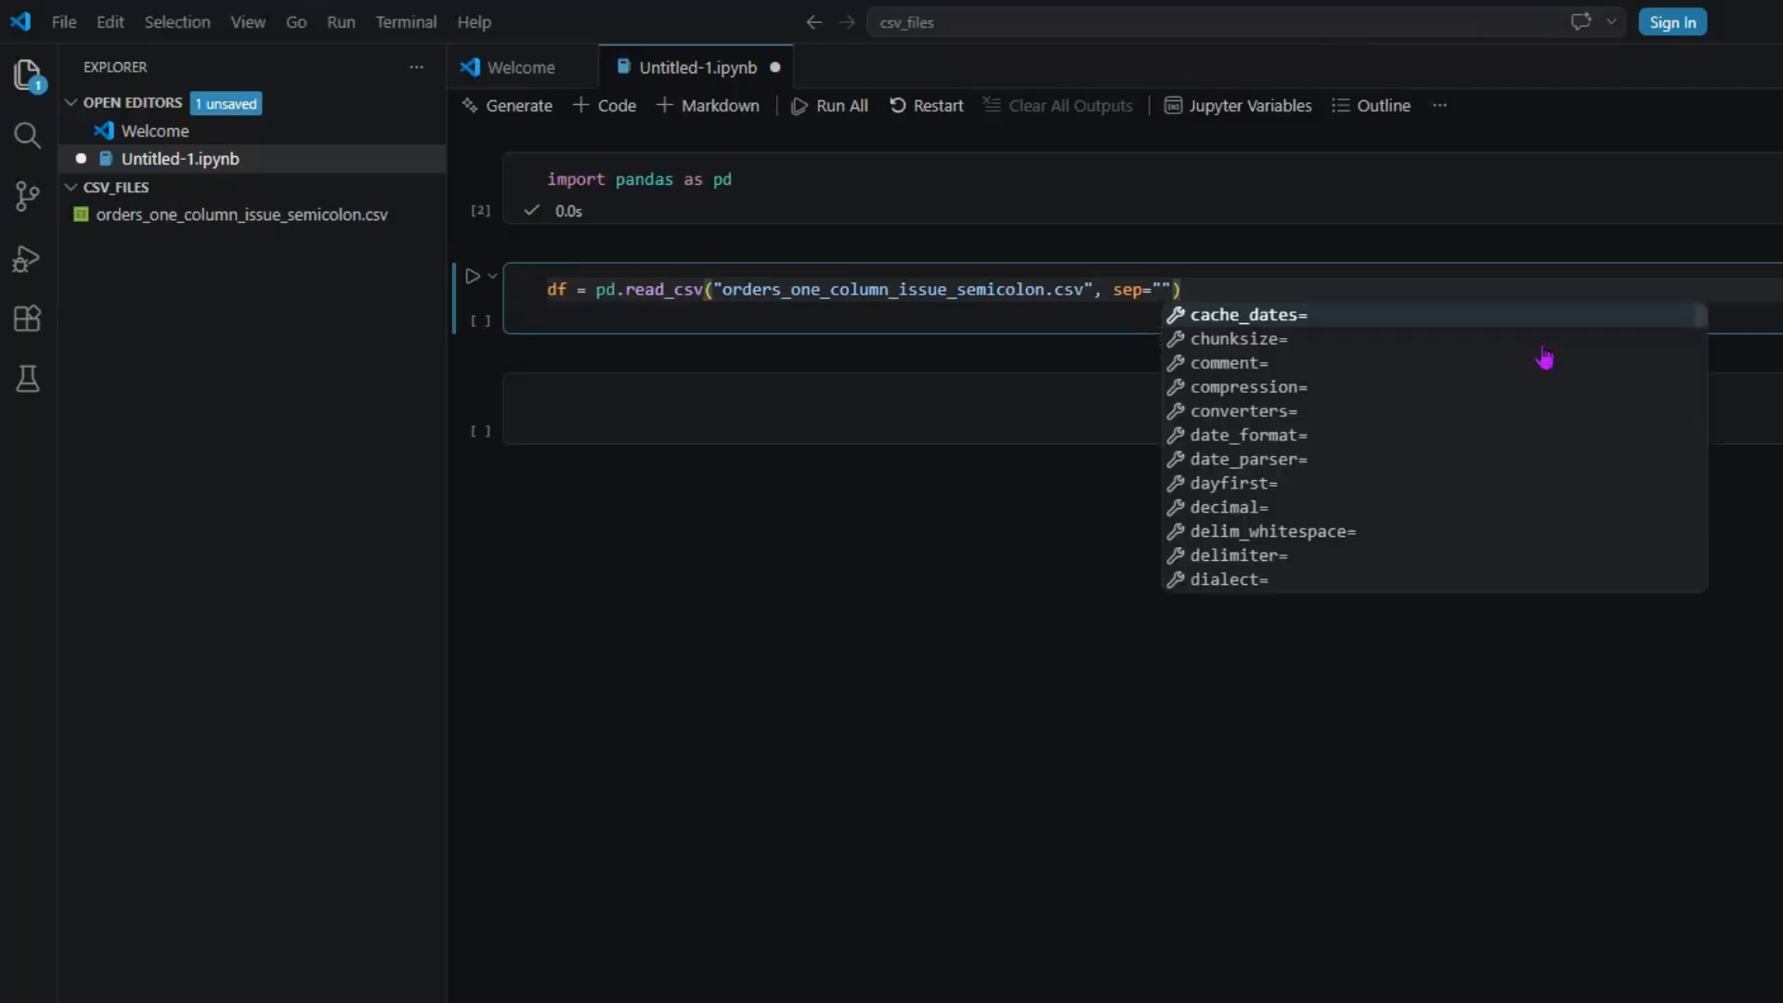
{"action": "type", "text": ";"}
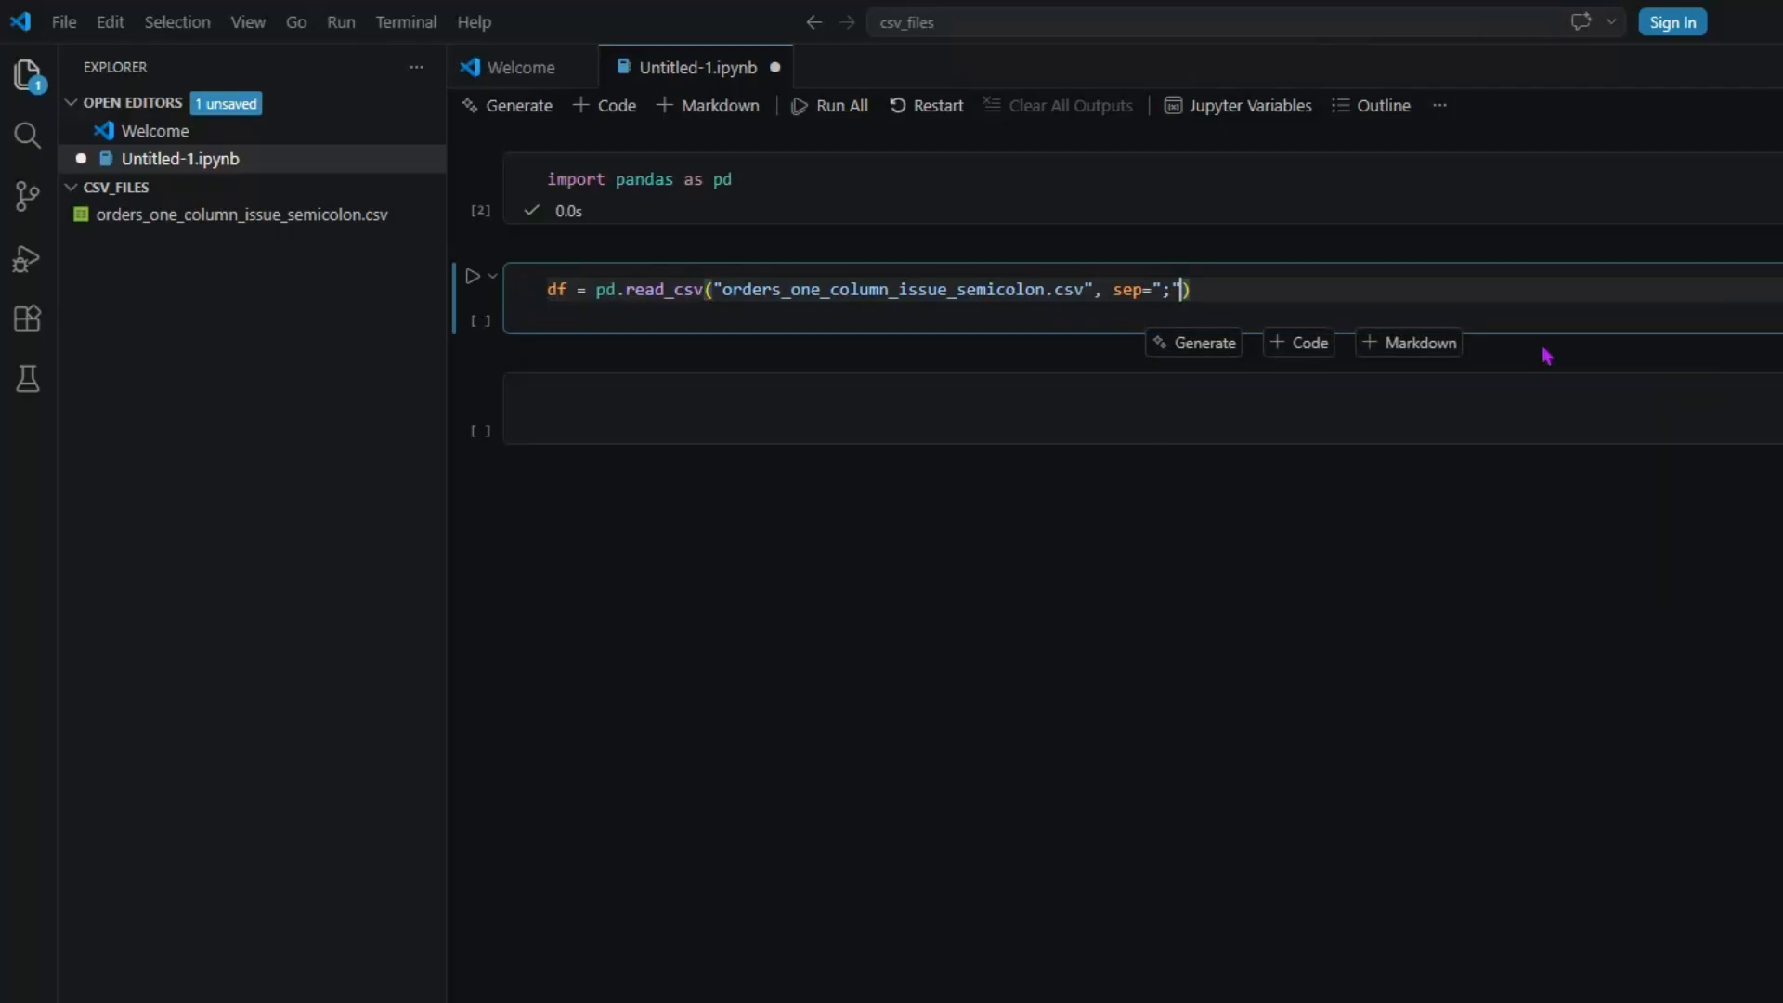
{"action": "key", "text": "End"}
{"action": "left_click", "coordinate": [492, 294]}
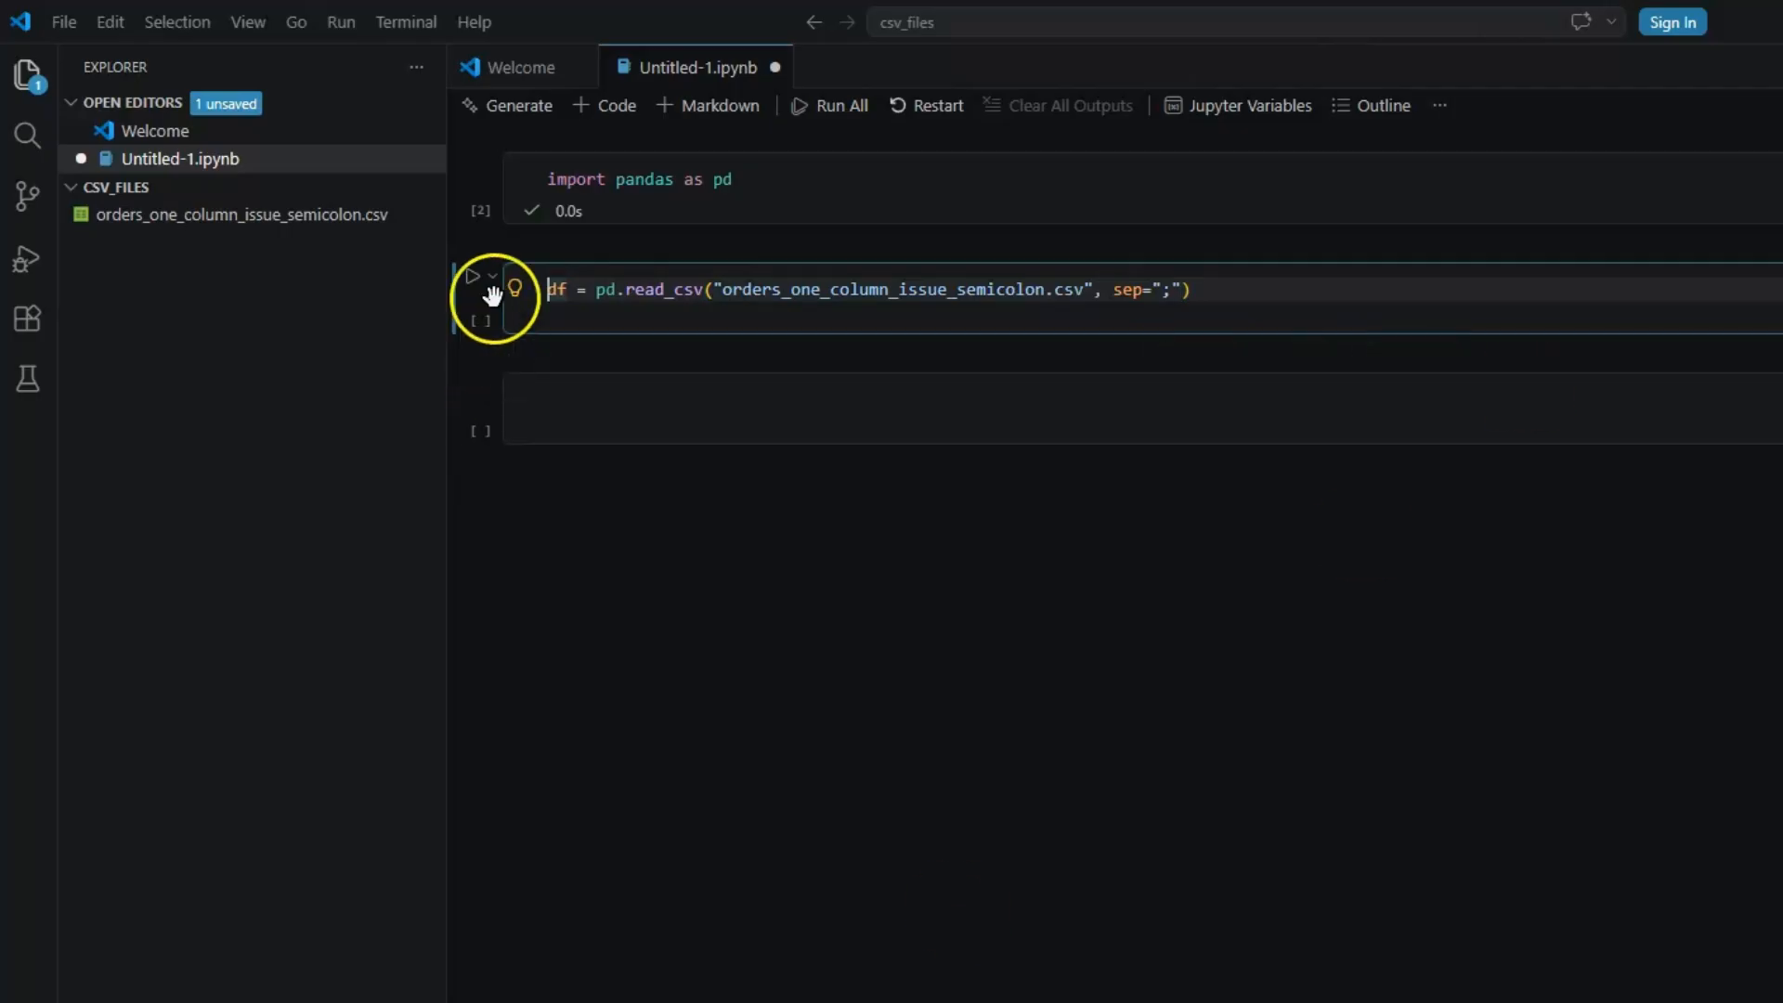
{"action": "left_click", "coordinate": [473, 277]}
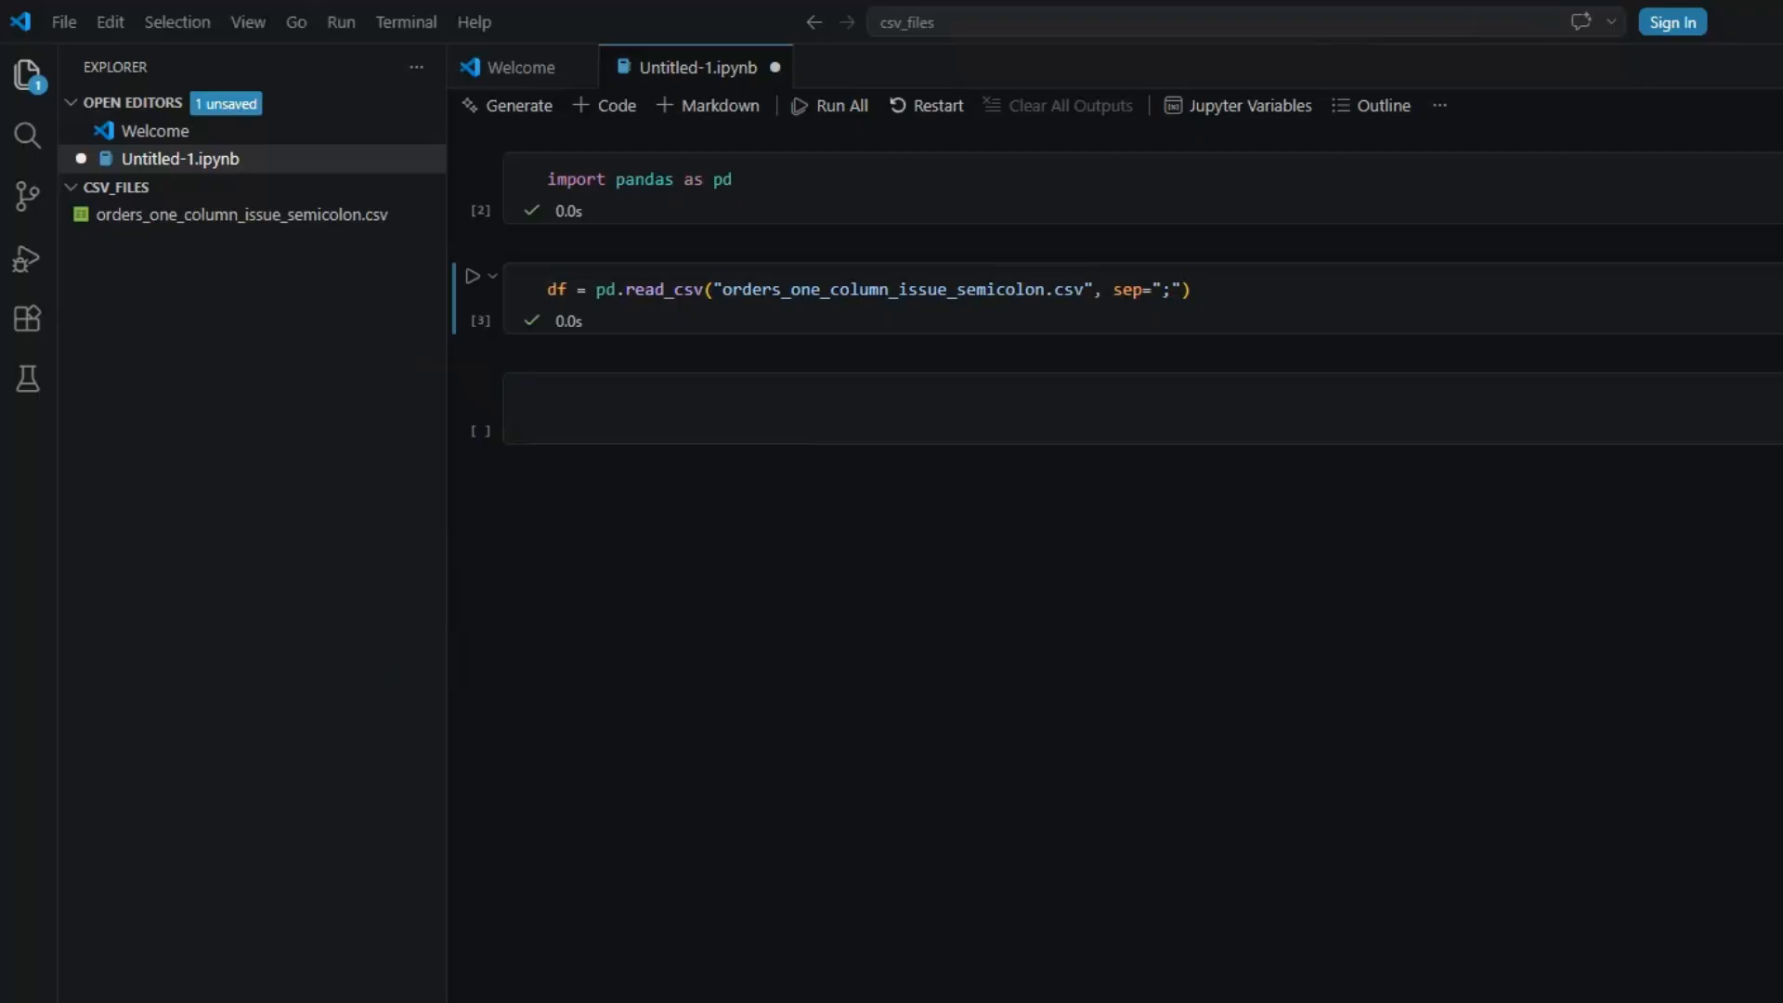
{"action": "left_click", "coordinate": [1158, 288]}
{"action": "key", "text": "shift+Home"}
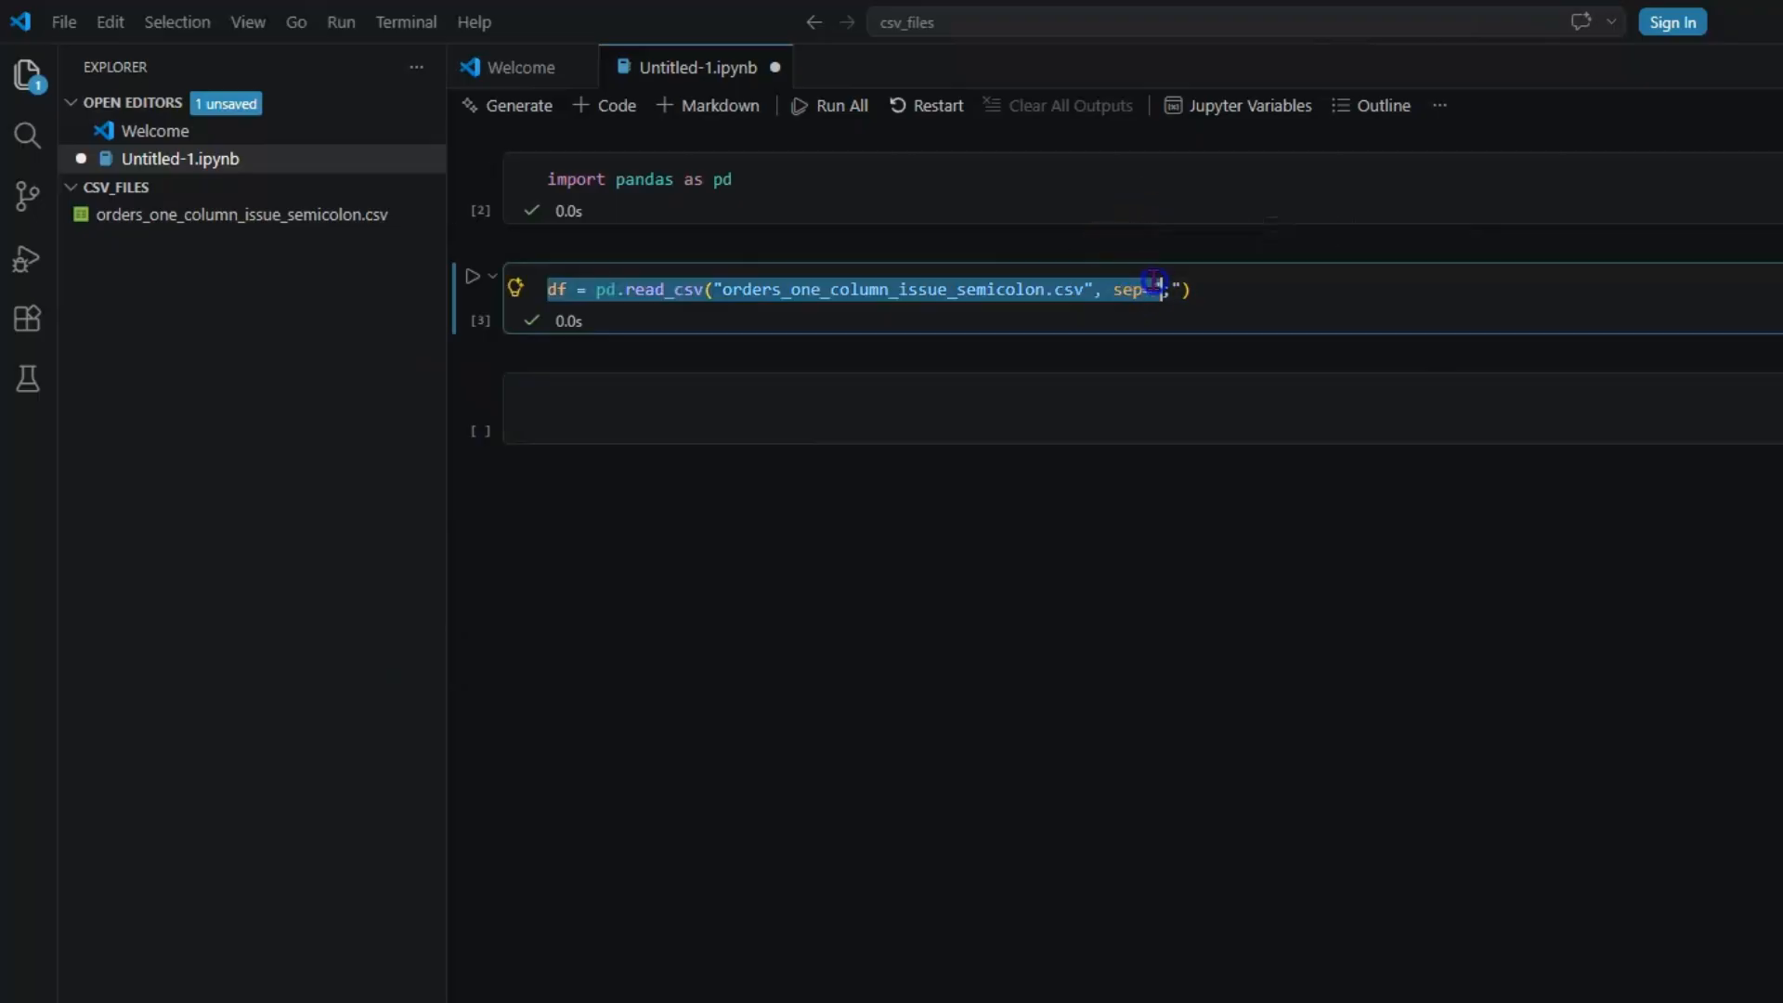
{"action": "left_click_drag", "start_coordinate": [1155, 280], "coordinate": [1173, 286]}
{"action": "left_click", "coordinate": [1201, 284]}
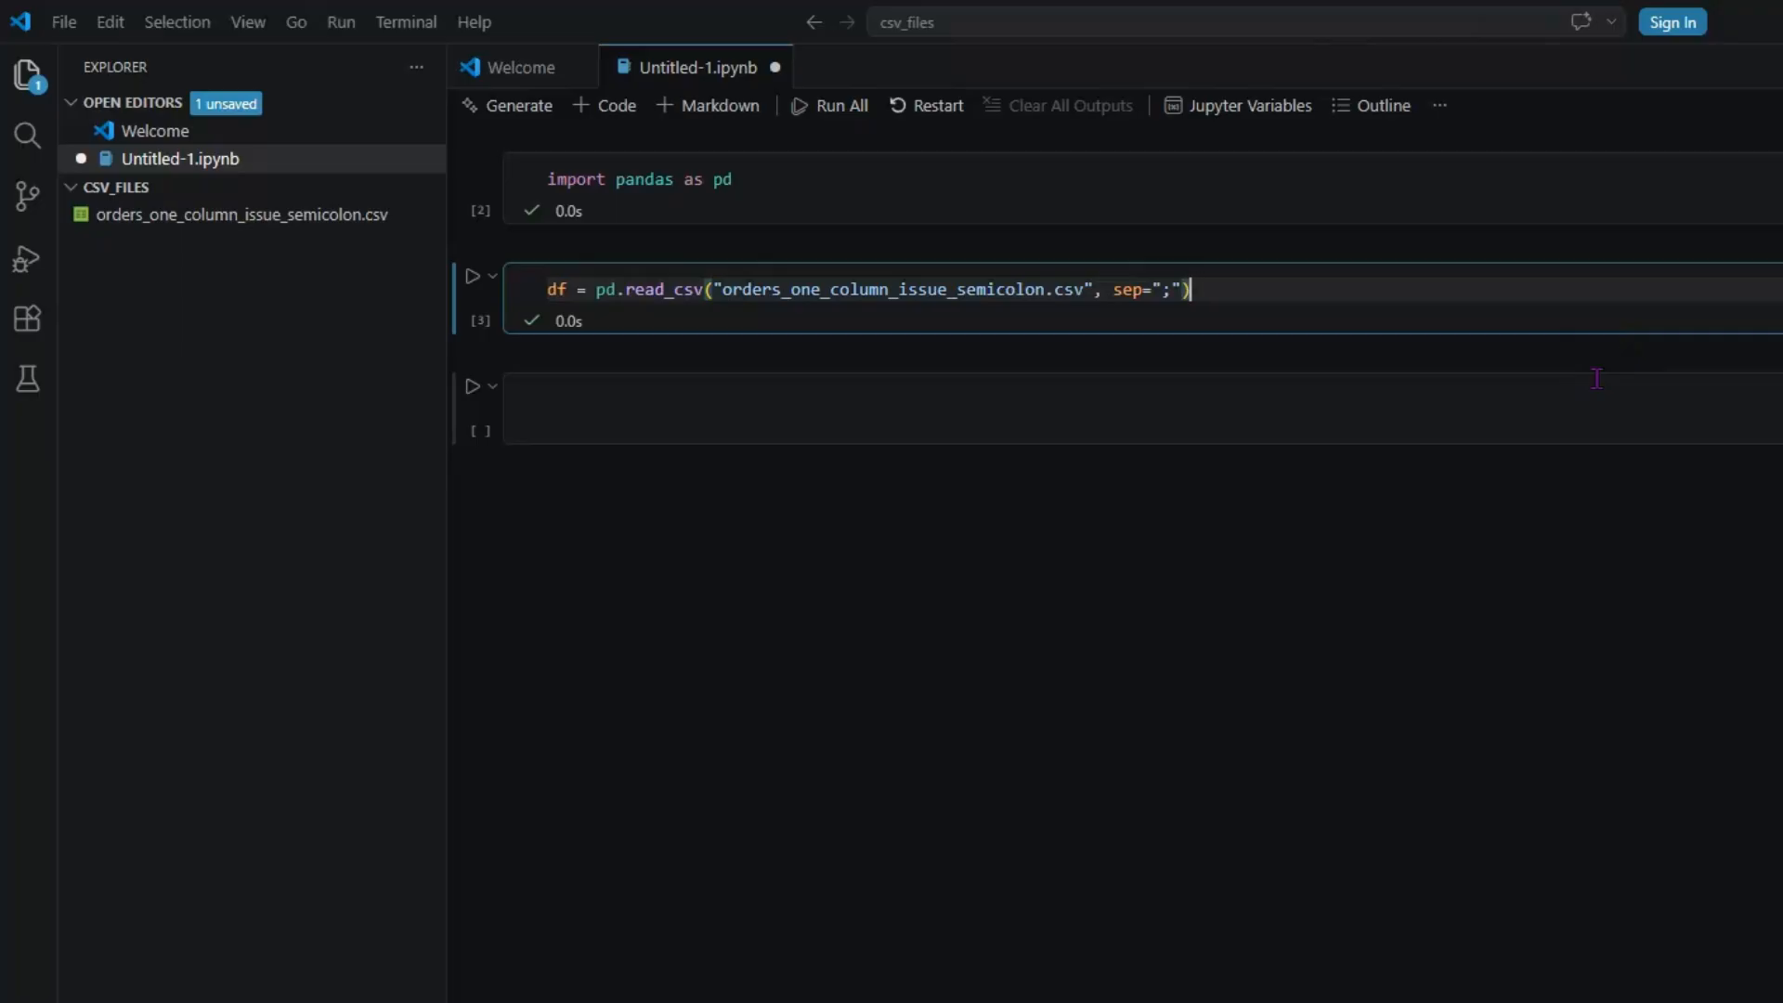
Enter df.head() in the third cell and run it to preview the first rows of the dataframe.
{"action": "key", "text": "Down"}
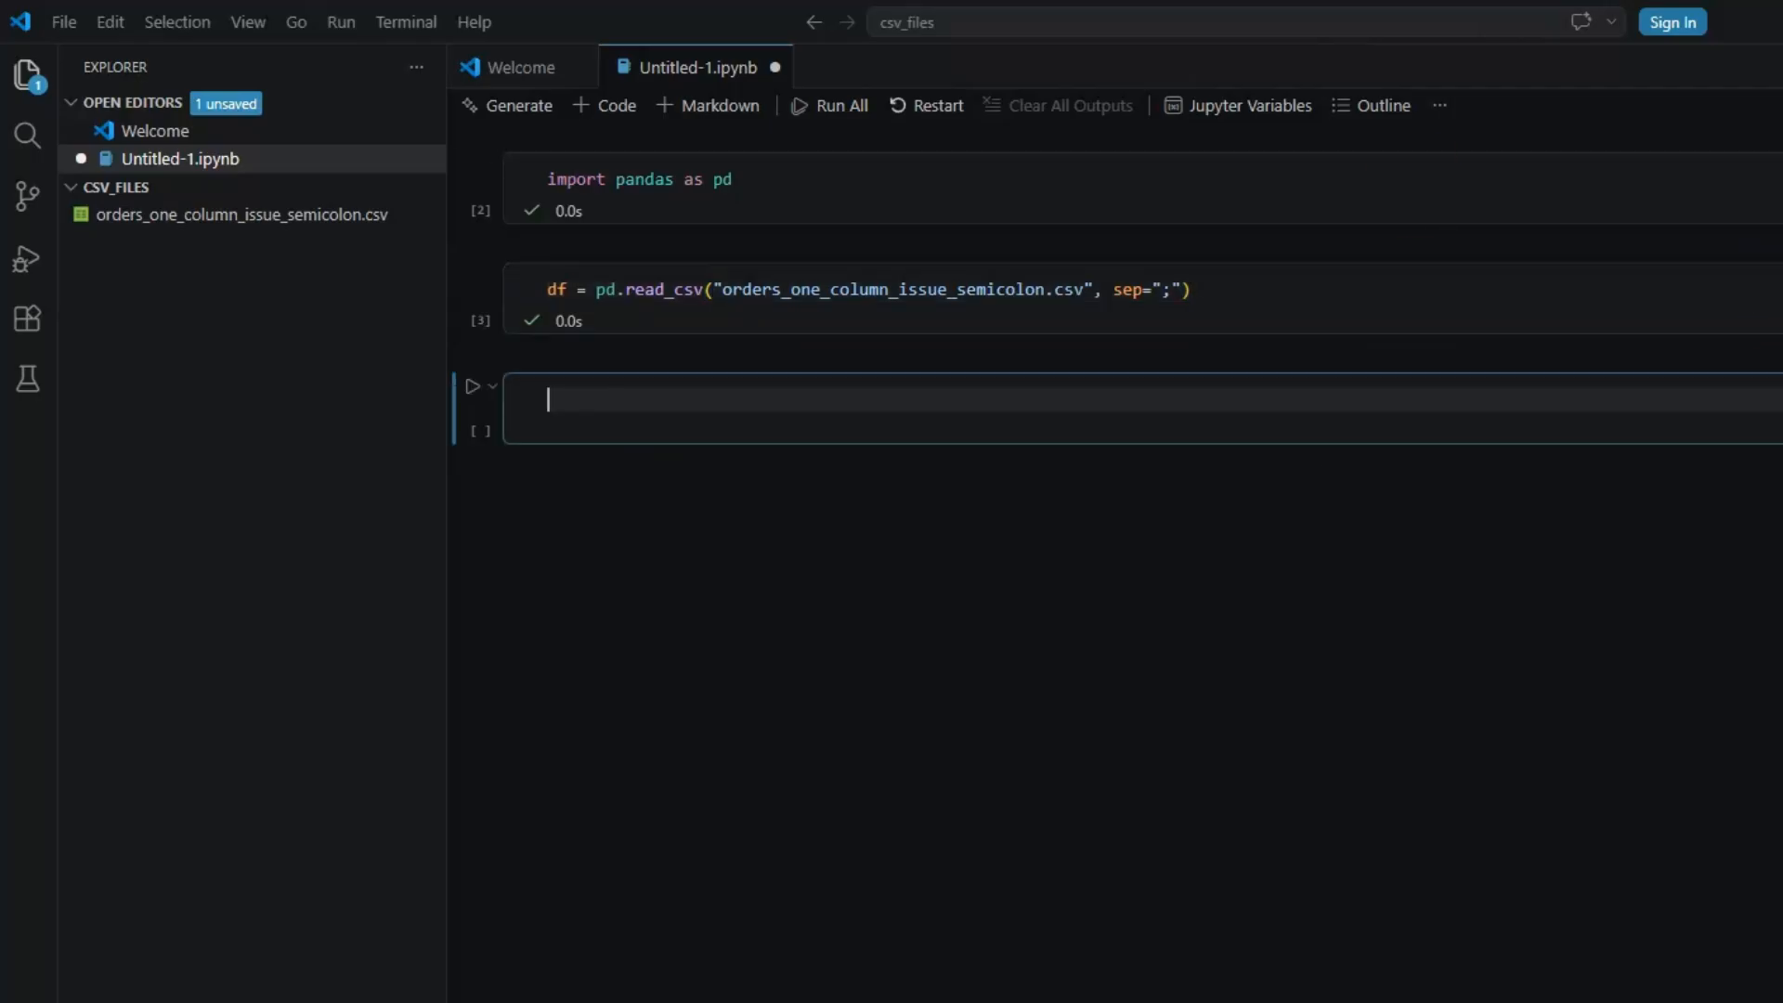
{"action": "type", "text": "df.head"}
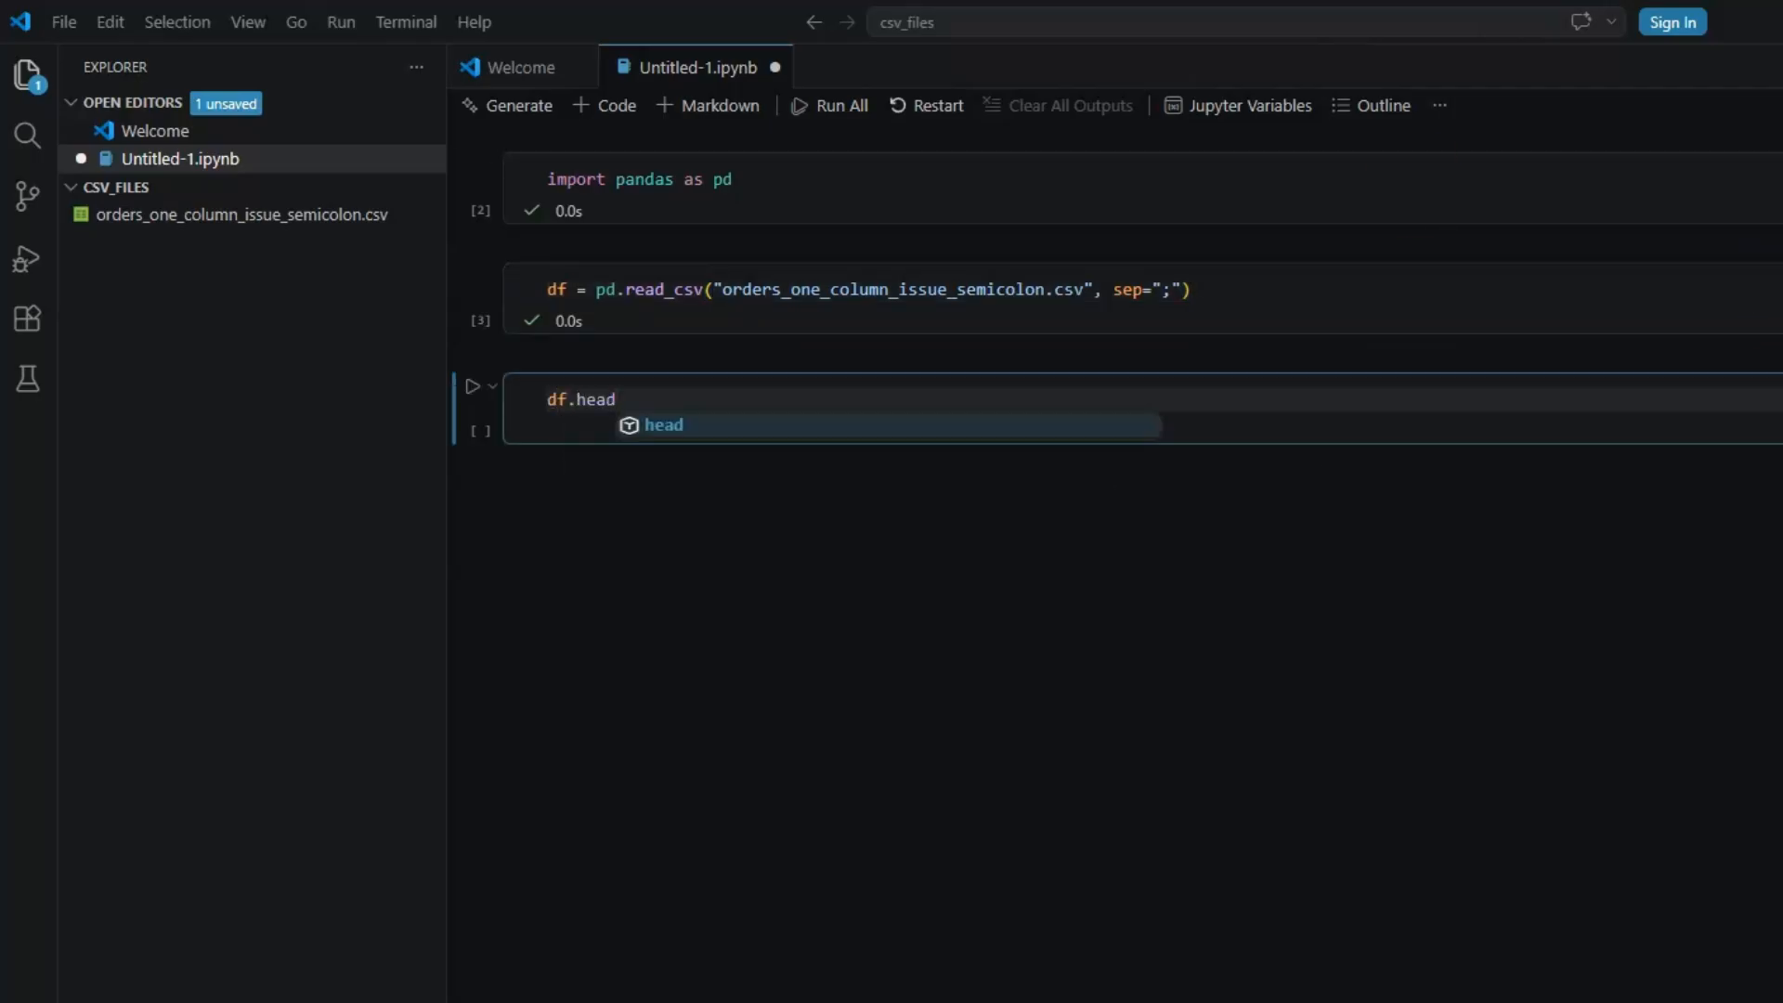
{"action": "type", "text": "()"}
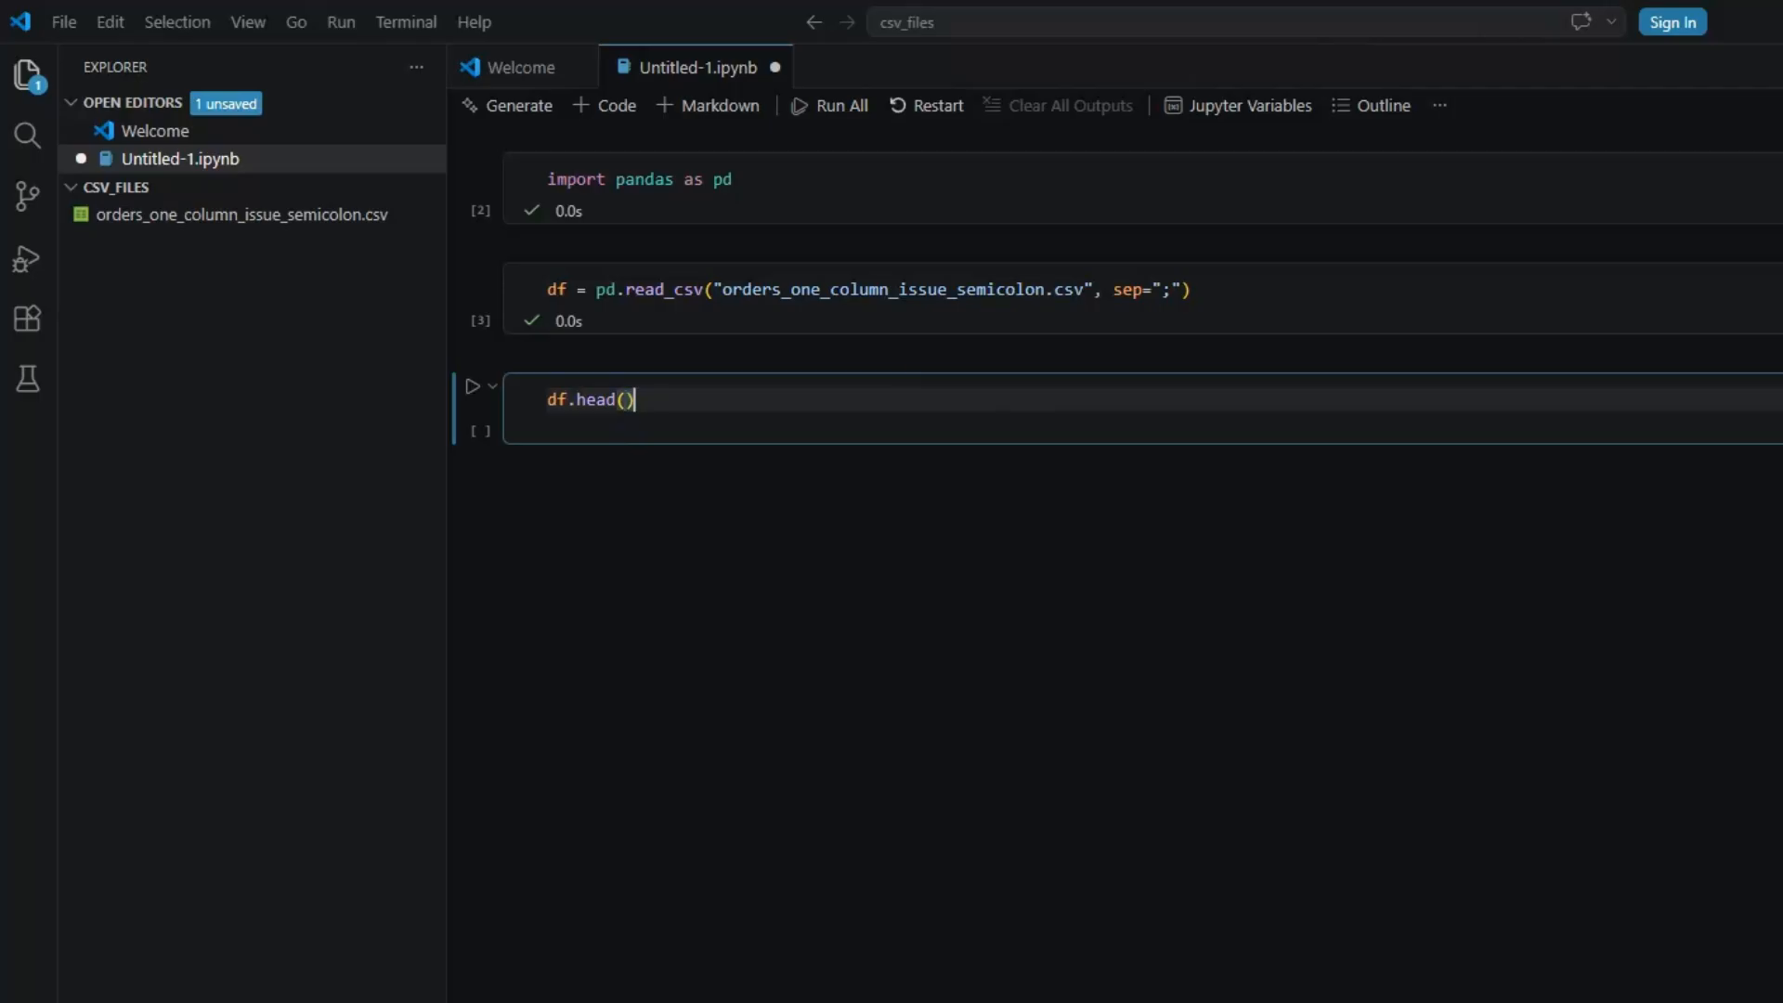
{"action": "key", "text": "ctrl+Return"}
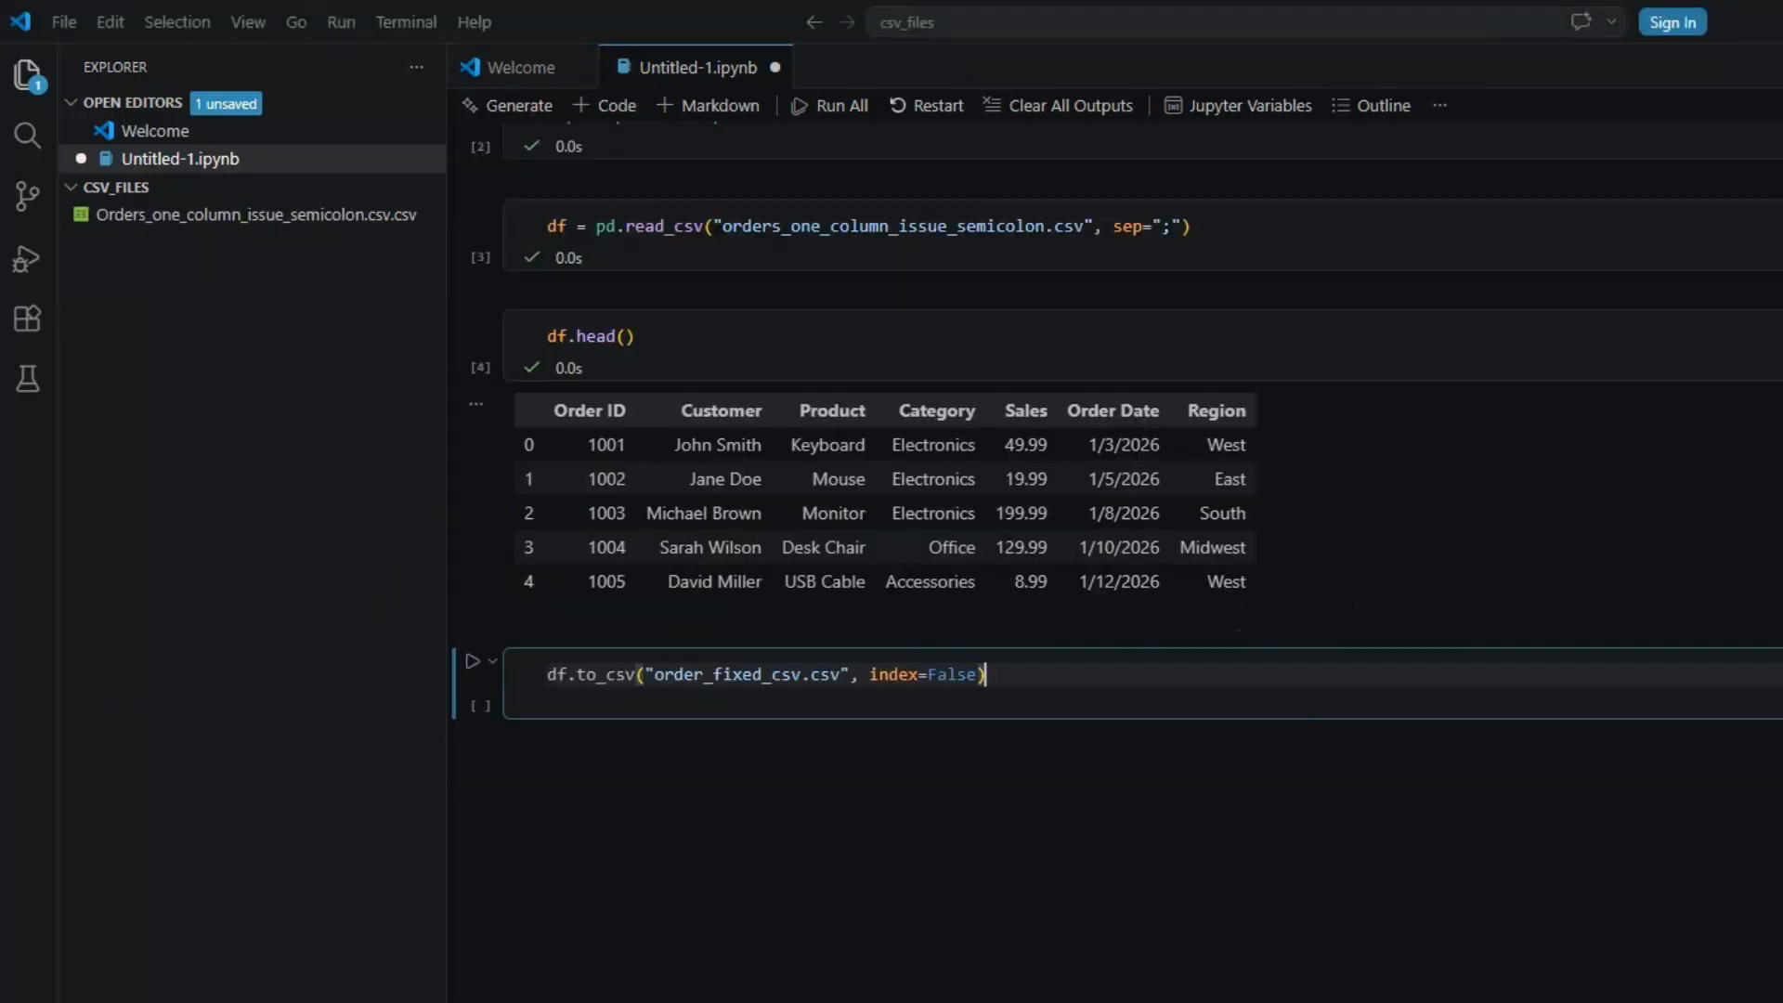
Run the df.to_csv cell to export the dataframe to order_fixed_csv.csv with index=False.
{"action": "left_click", "coordinate": [840, 760]}
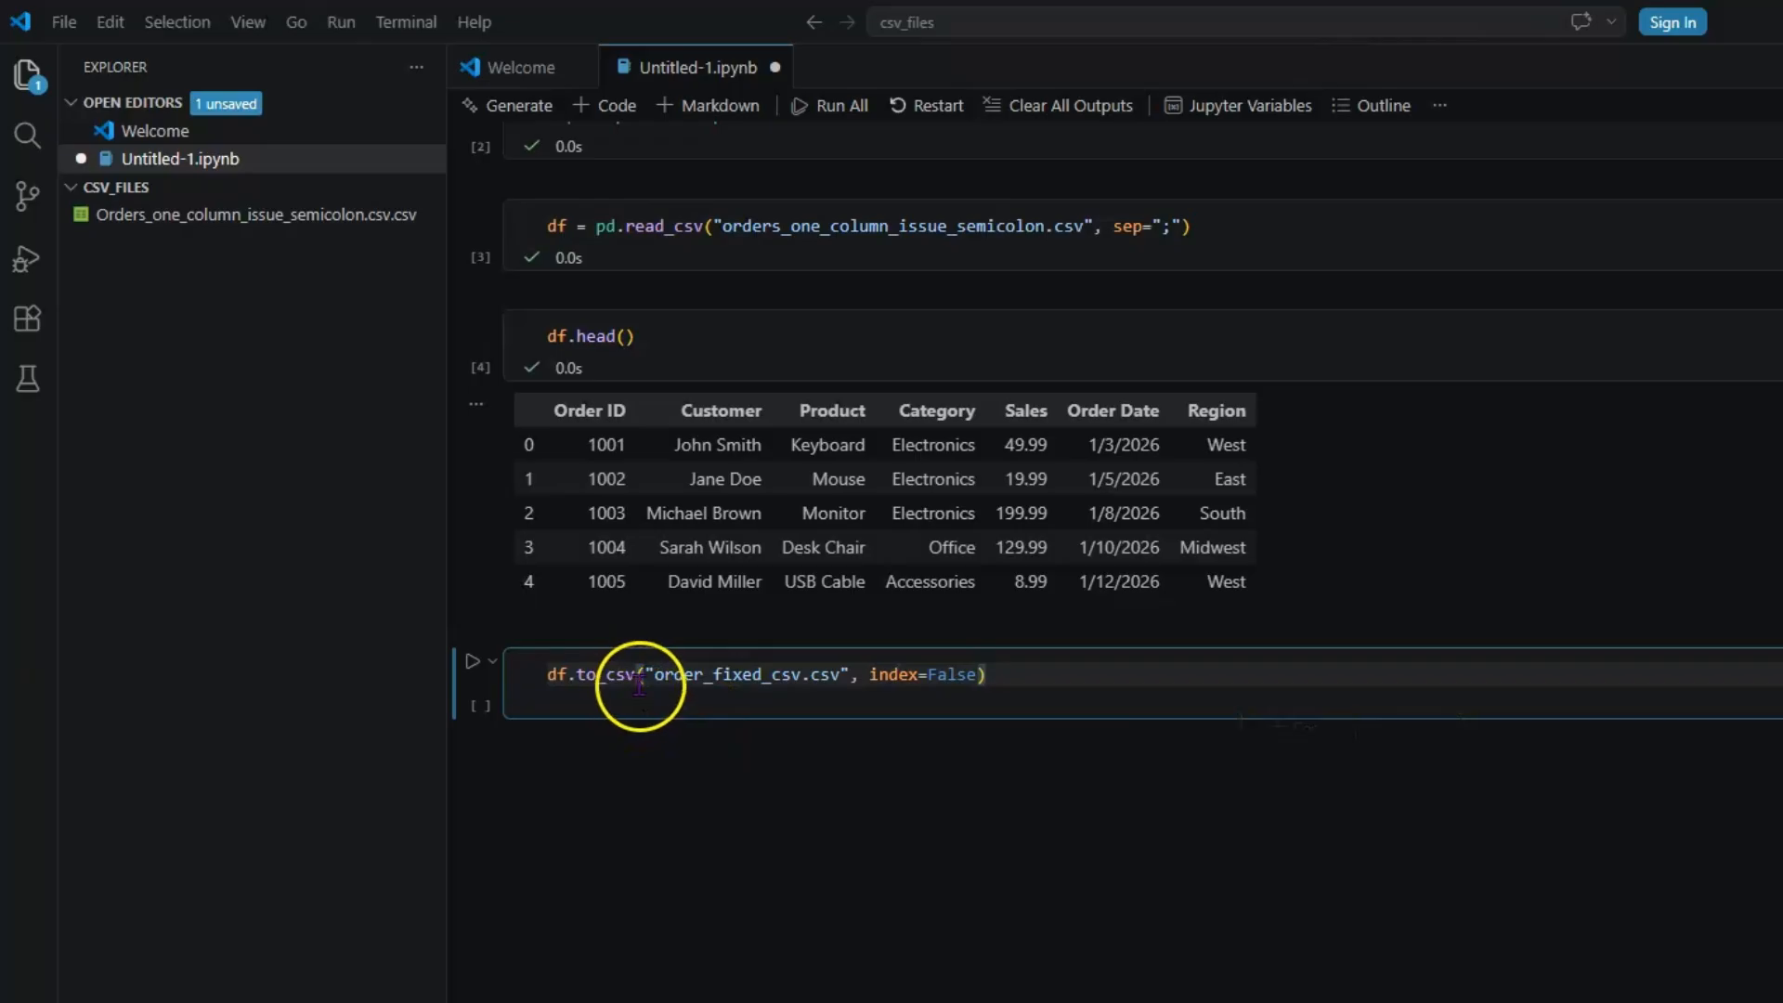
{"action": "mouse_move", "coordinate": [639, 687]}
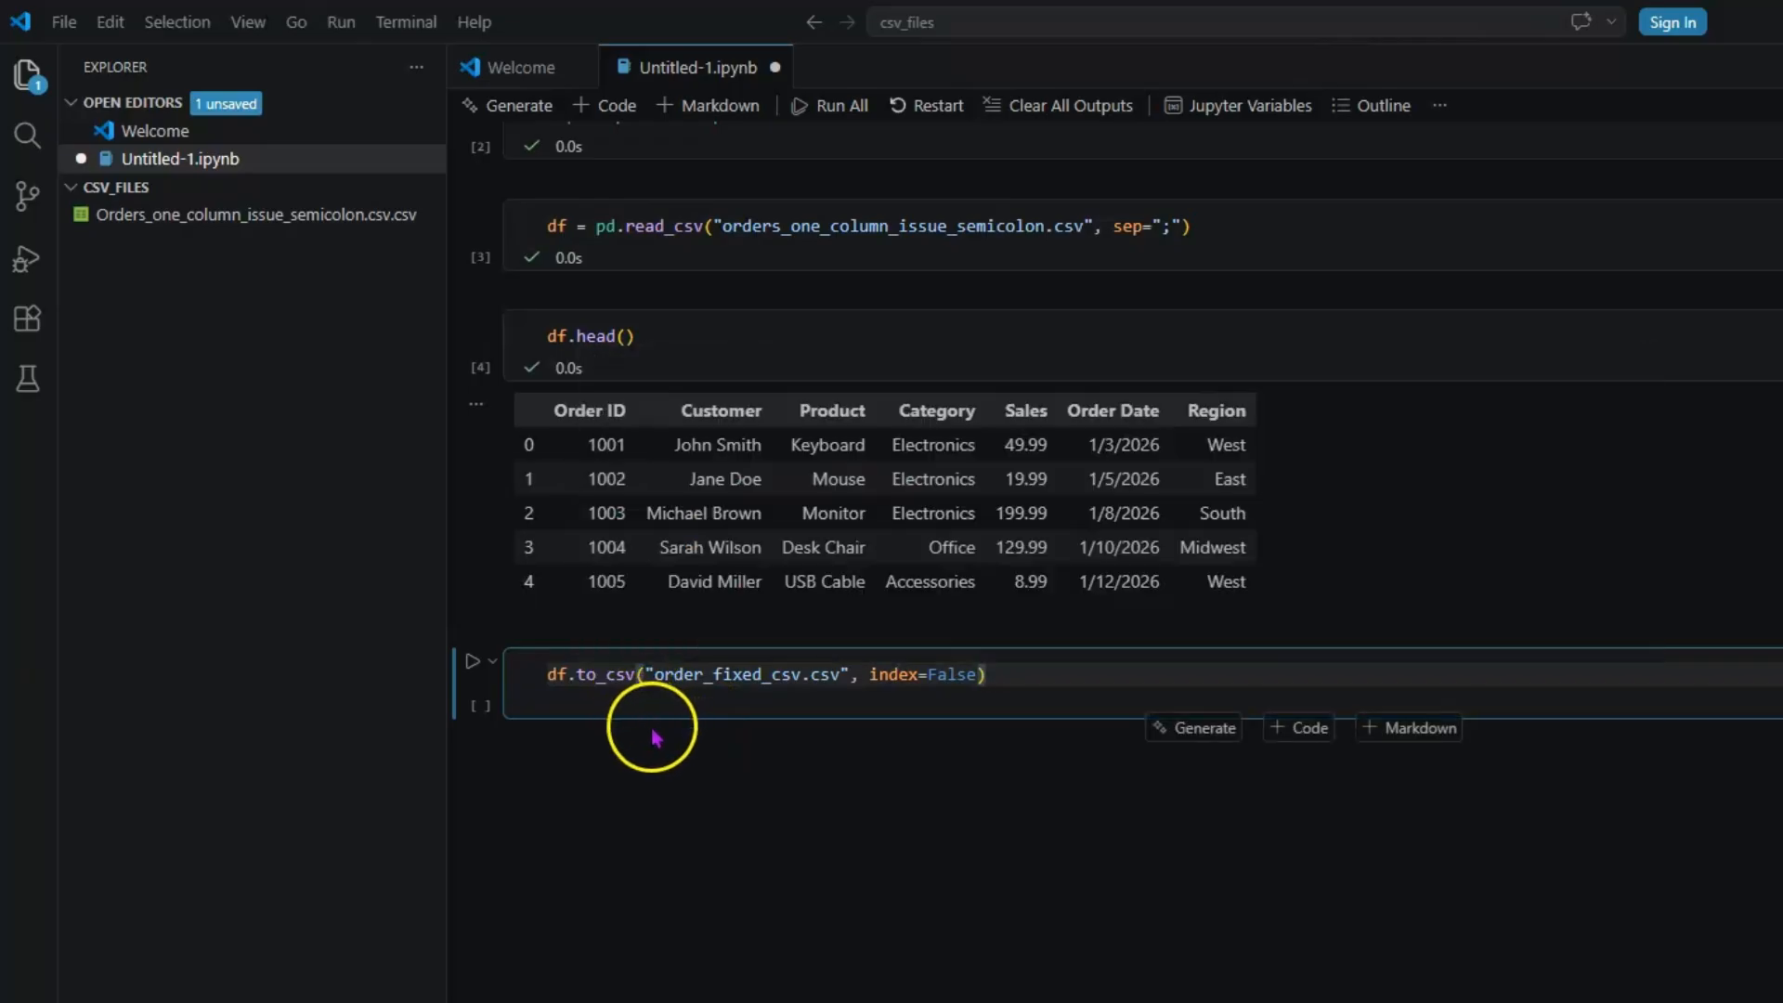
{"action": "left_click_drag", "start_coordinate": [656, 683], "coordinate": [814, 676]}
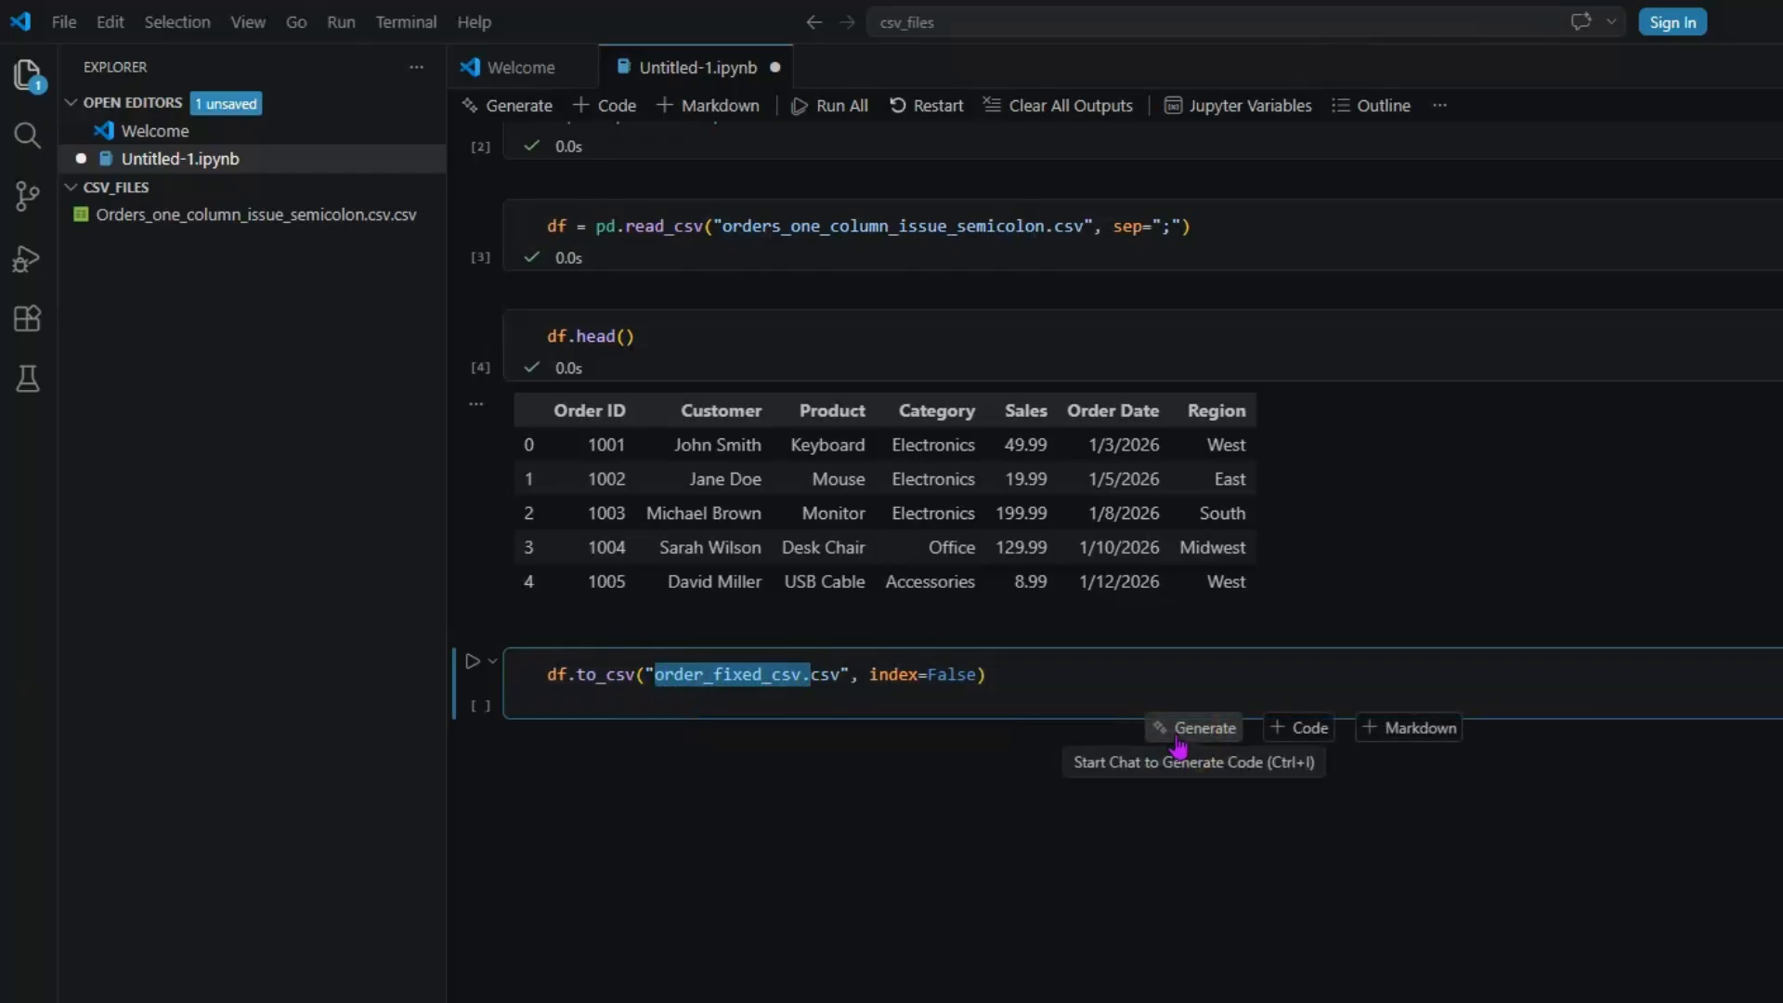
{"action": "left_click", "coordinate": [847, 674]}
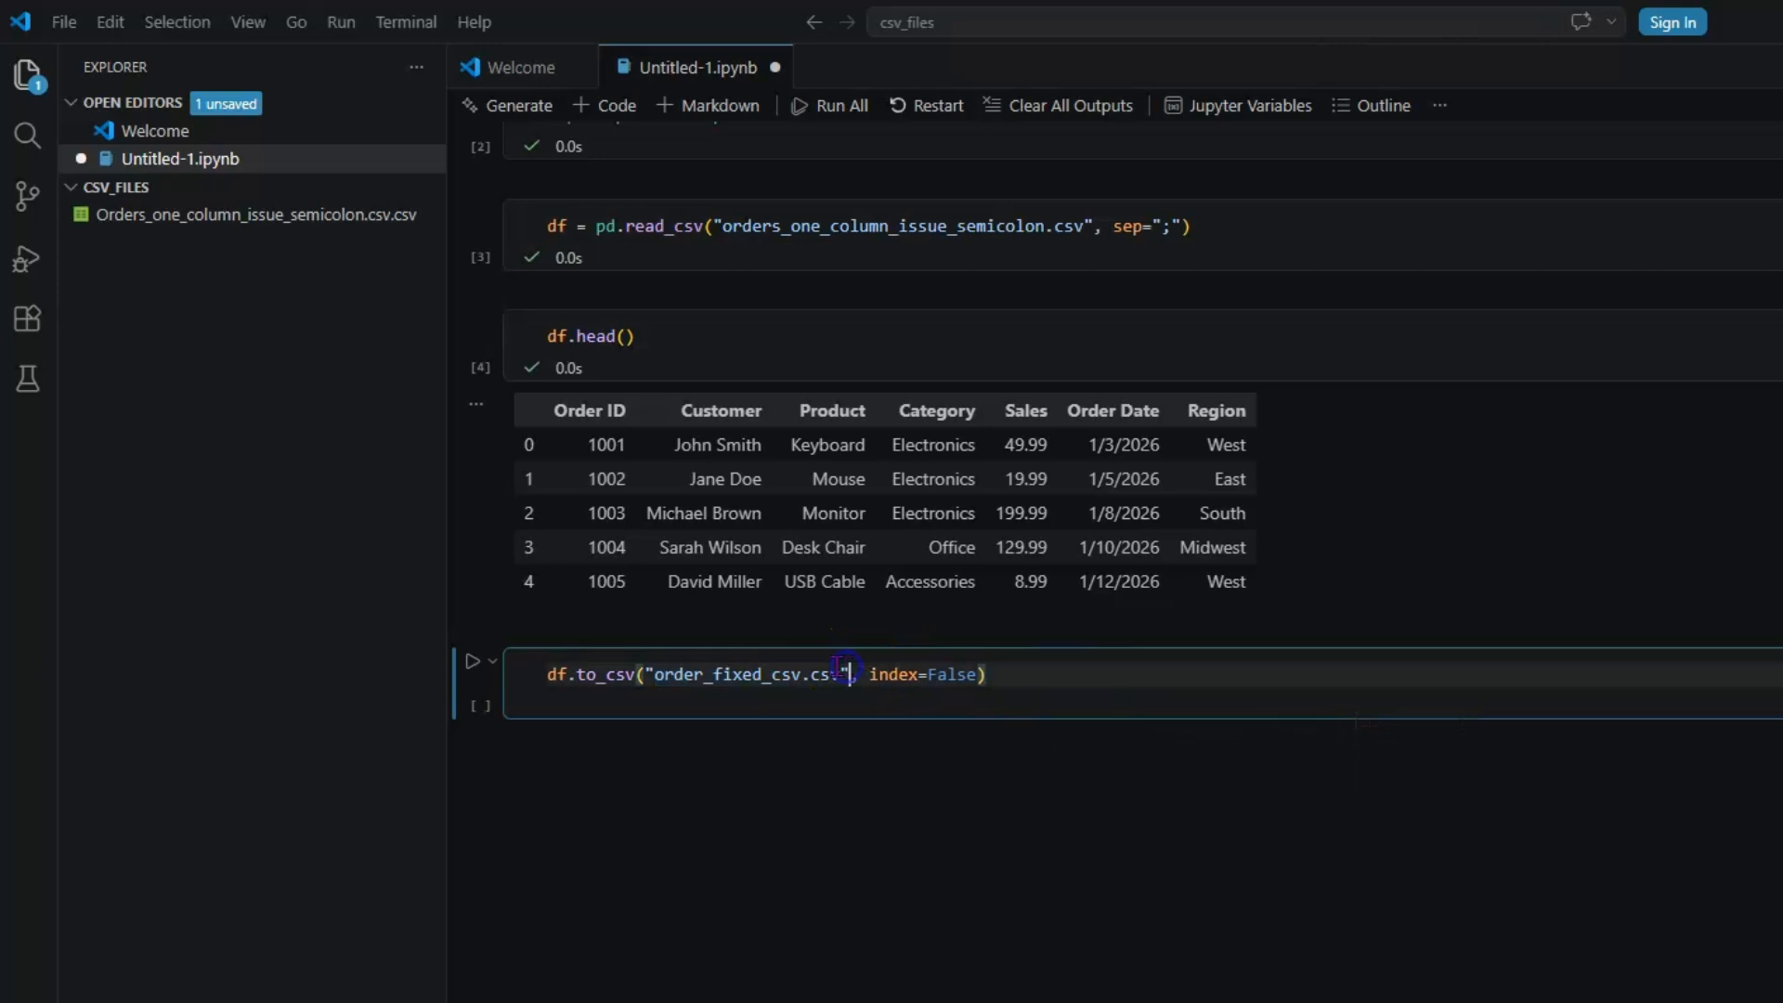
{"action": "double_click", "coordinate": [826, 674]}
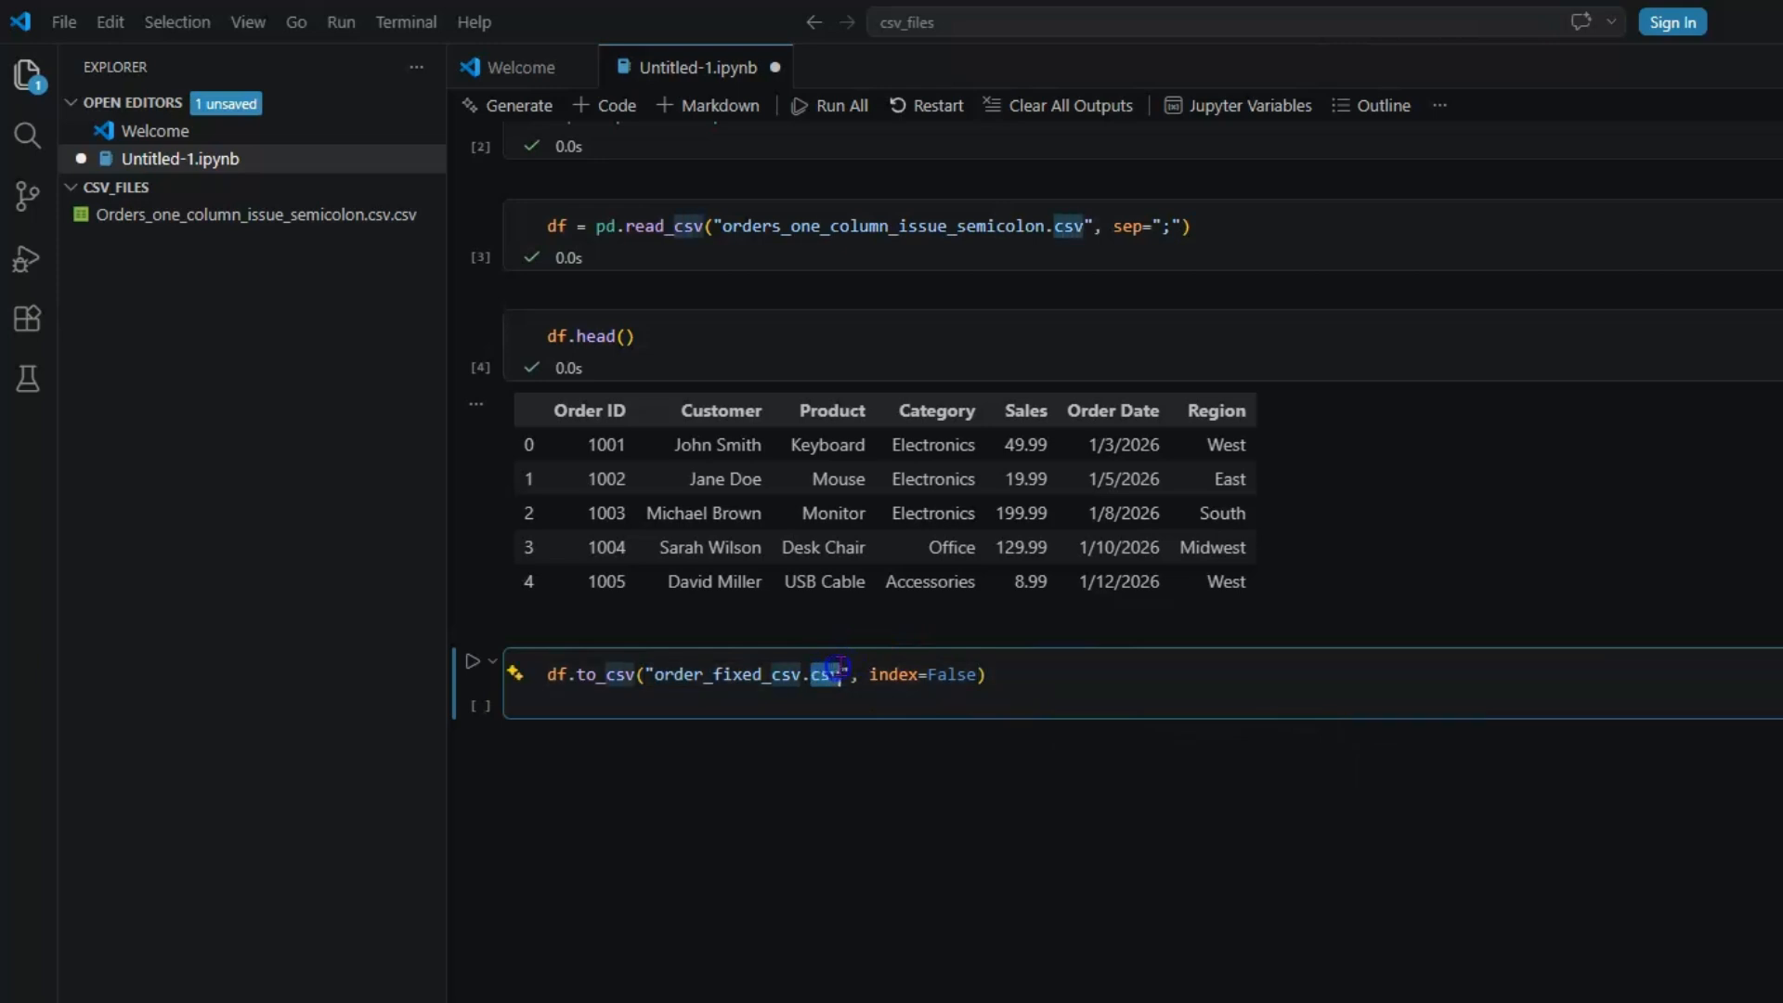
{"action": "left_click", "coordinate": [856, 672]}
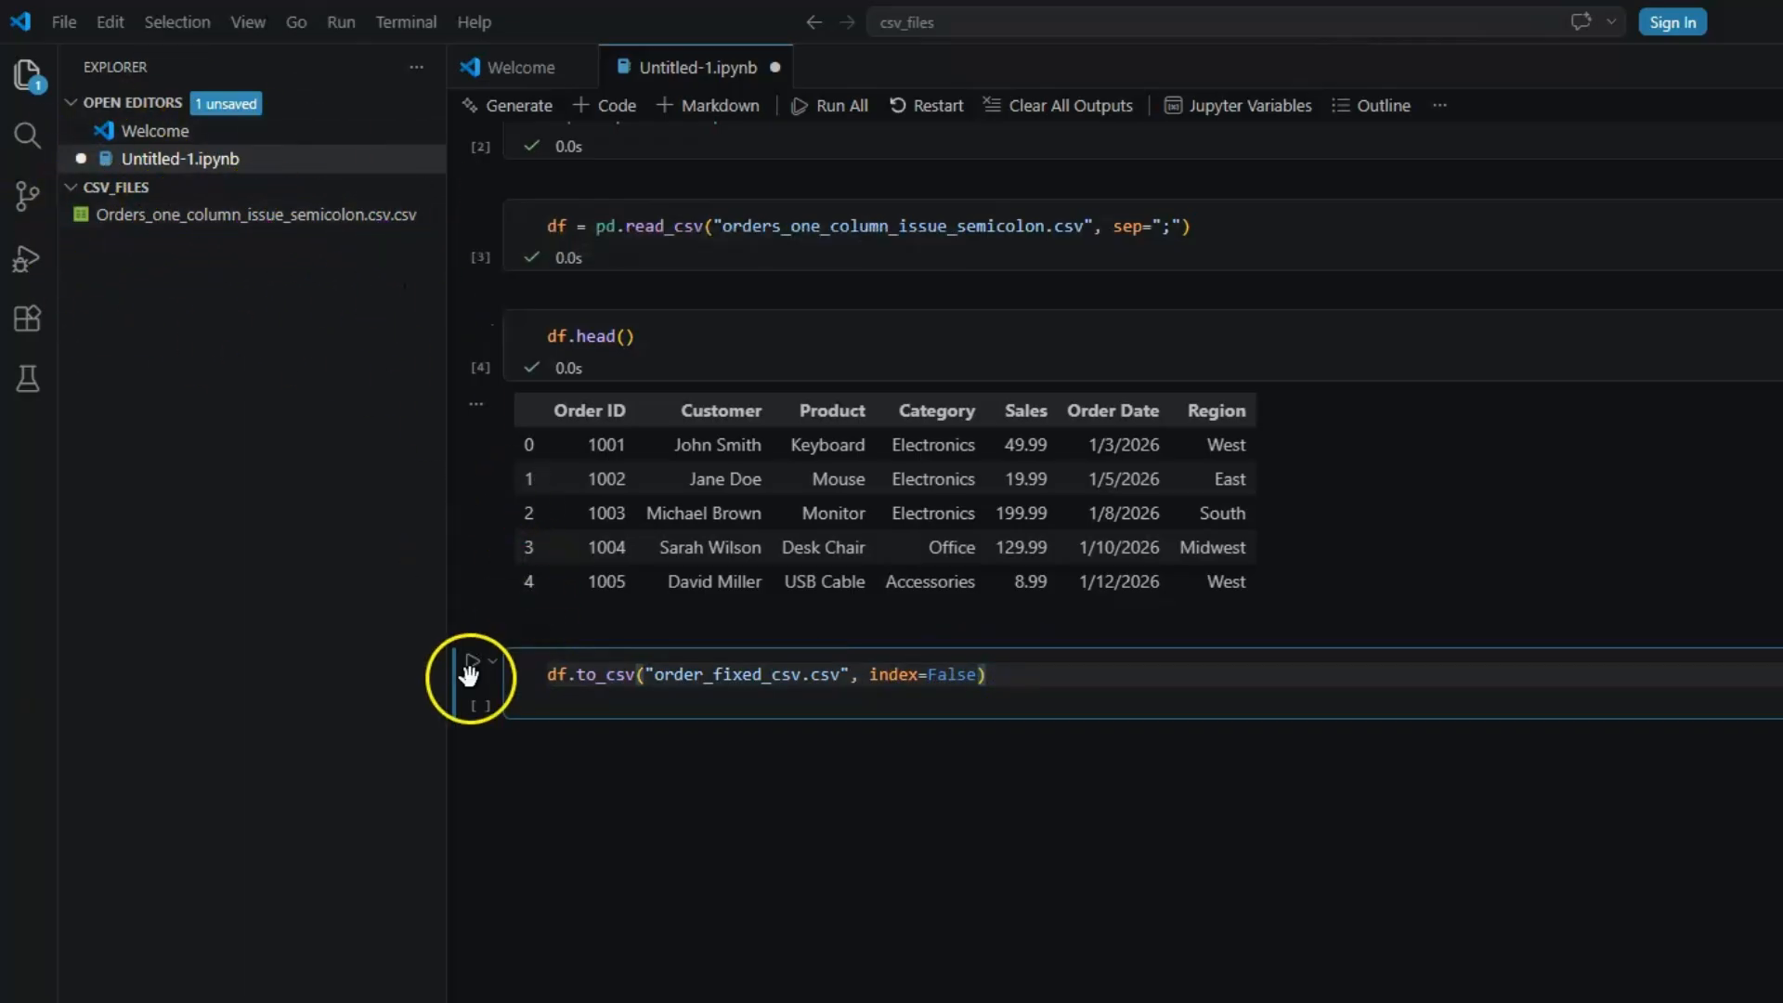
{"action": "left_click", "coordinate": [471, 667]}
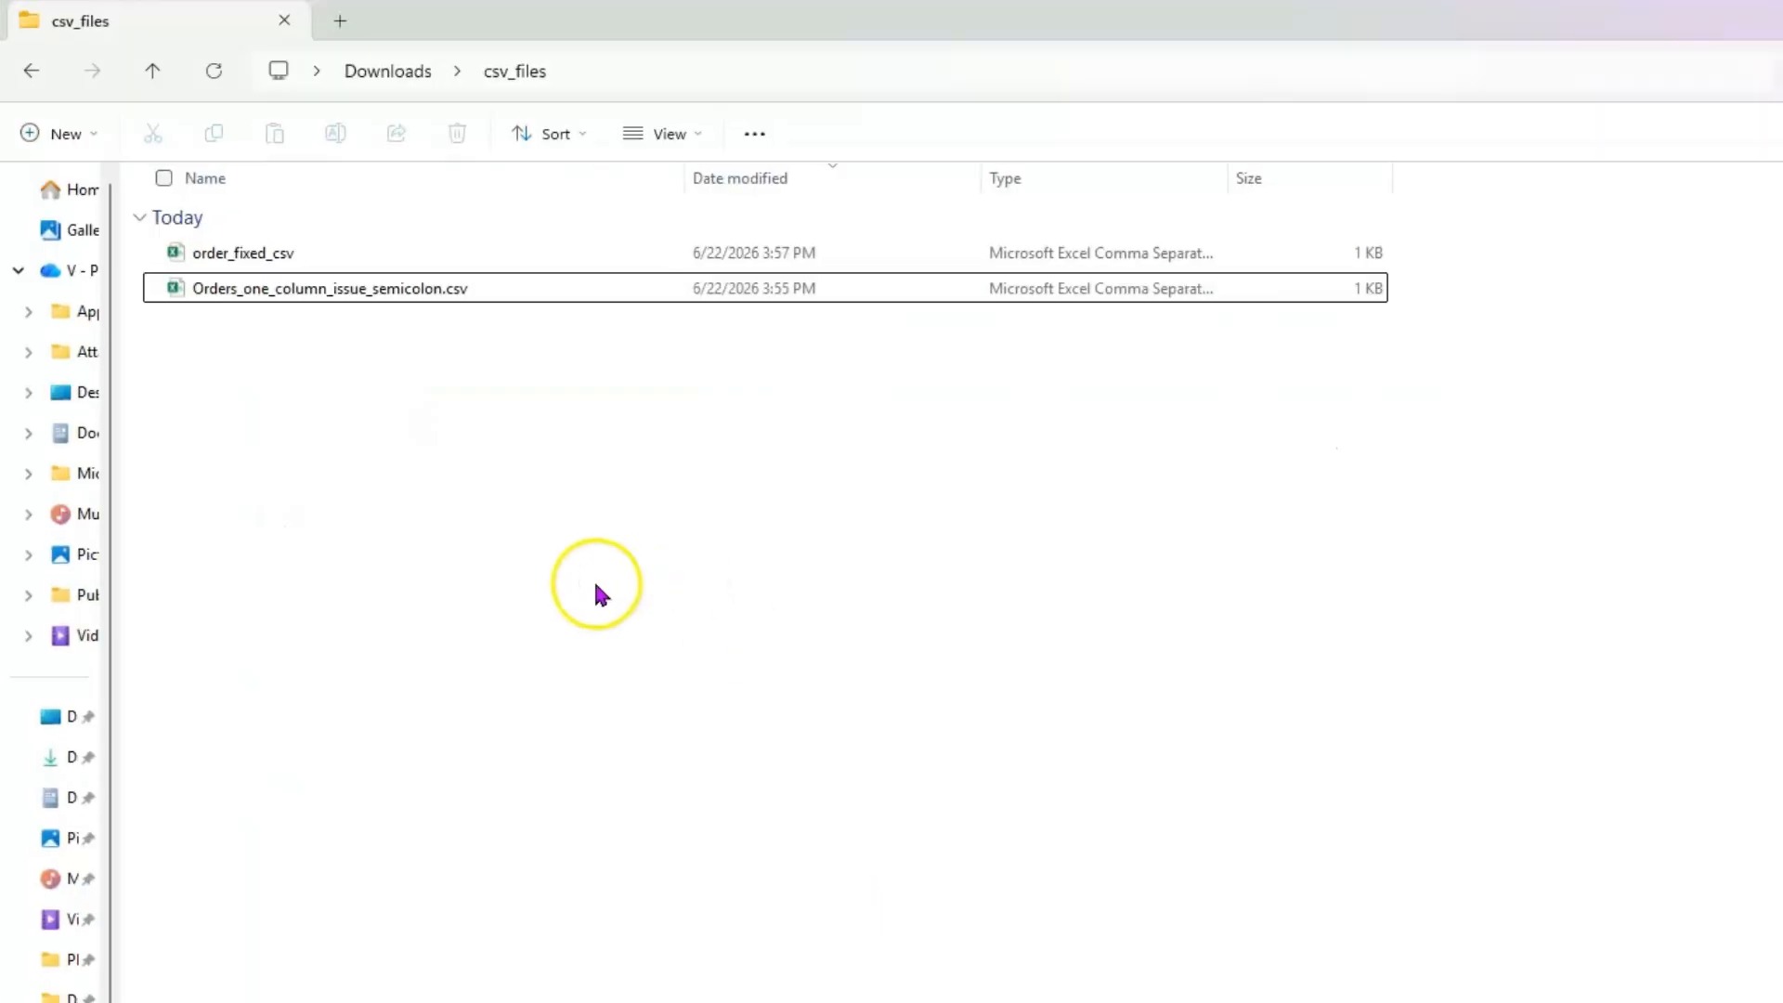
In File Explorer's csv_files folder, open order_fixed_csv in Excel and enlarge the sheet to check how the order fields are split into columns.
{"action": "left_click", "coordinate": [593, 585]}
{"action": "left_click", "coordinate": [309, 365]}
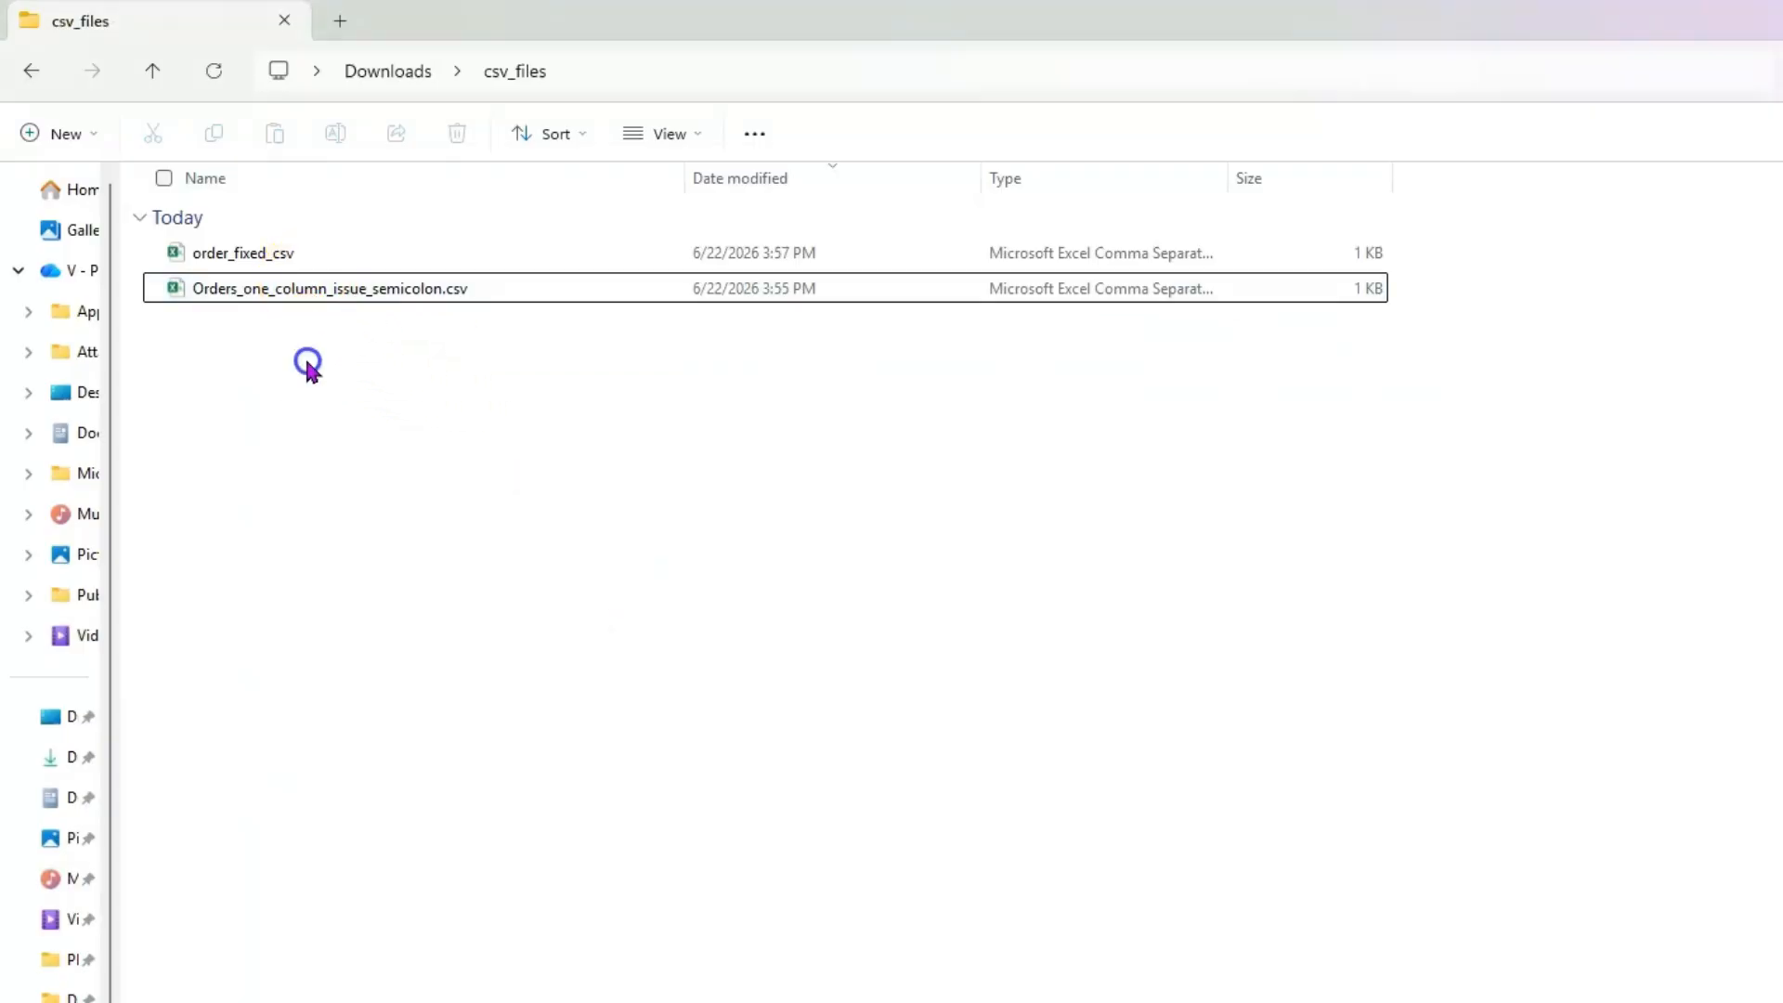
{"action": "left_click", "coordinate": [249, 254]}
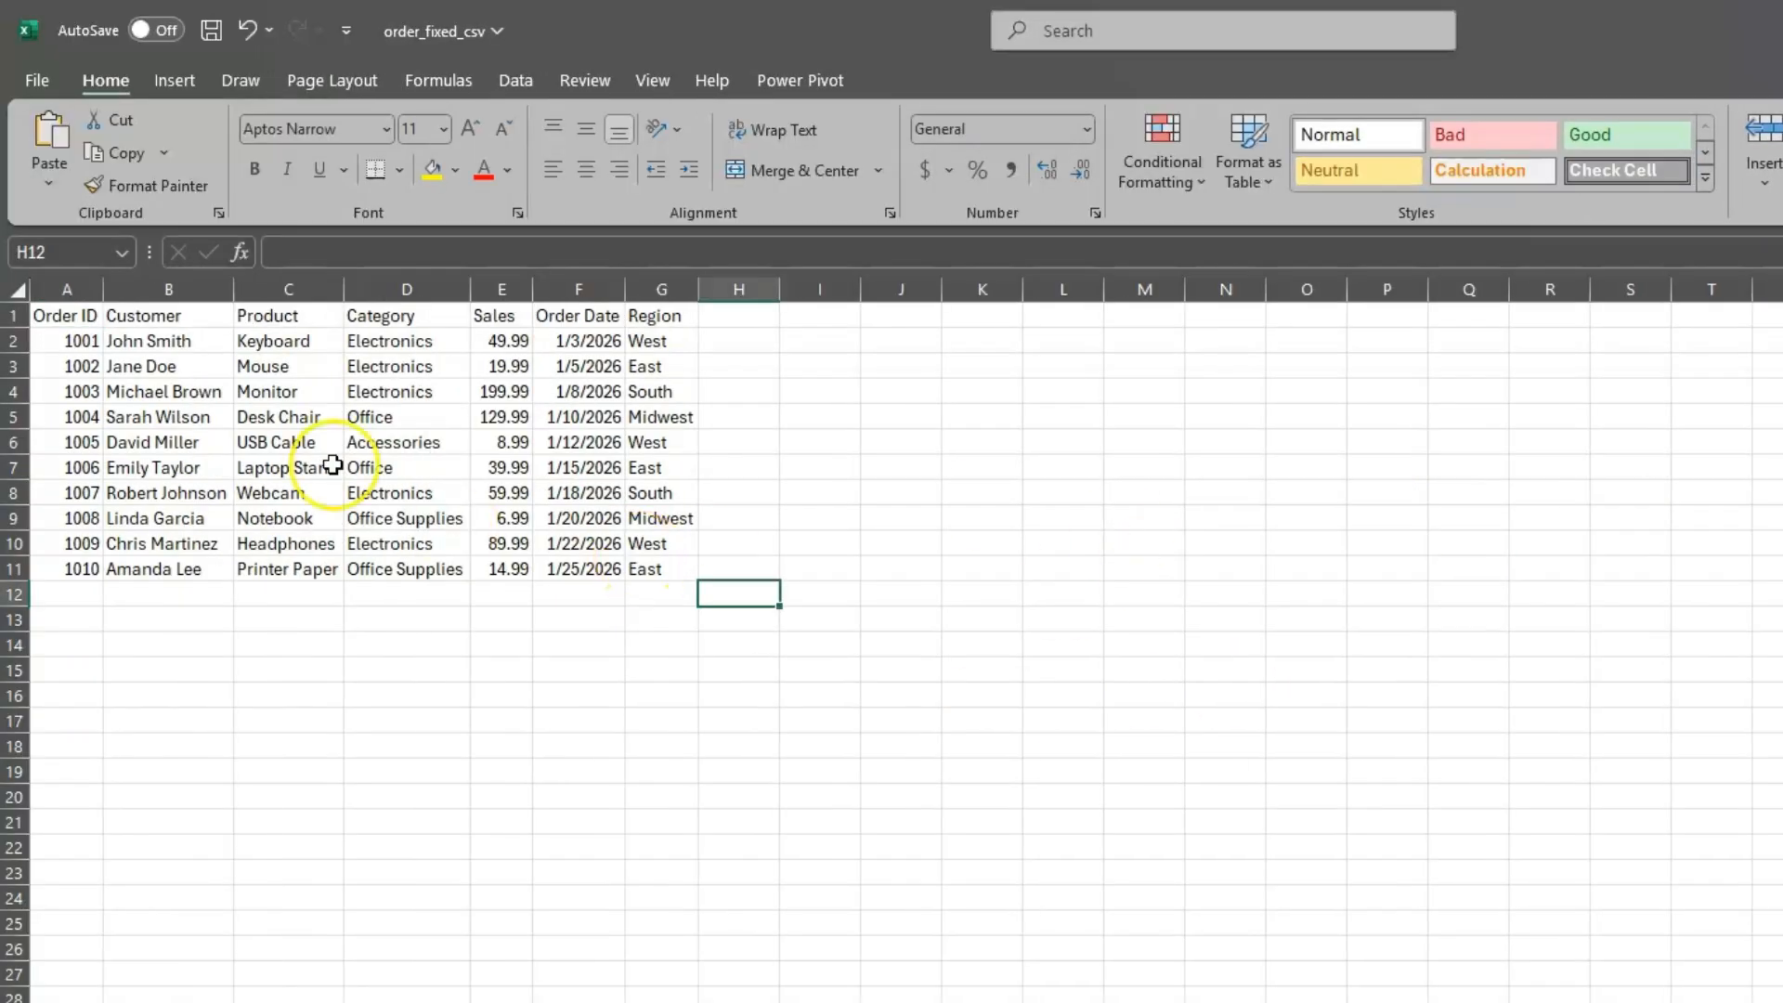
{"action": "left_click", "coordinate": [80, 317]}
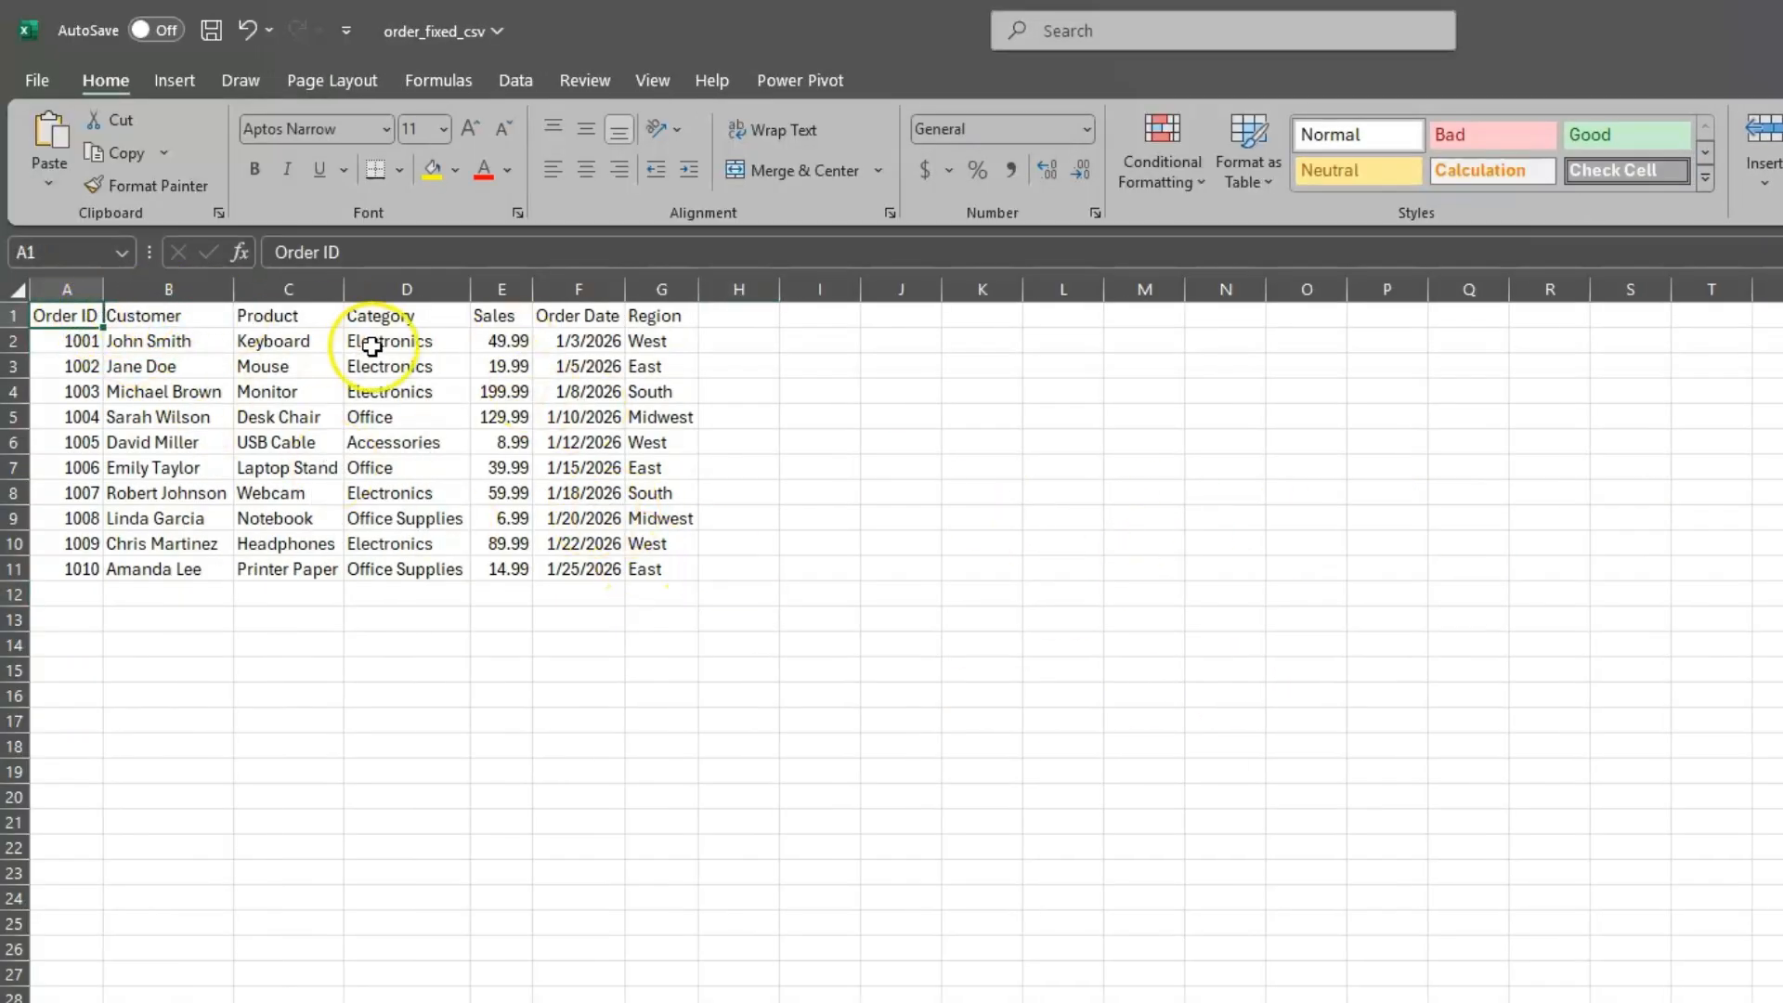
{"action": "scroll", "coordinate": [988, 387], "scroll_direction": "up", "scroll_amount": 5}
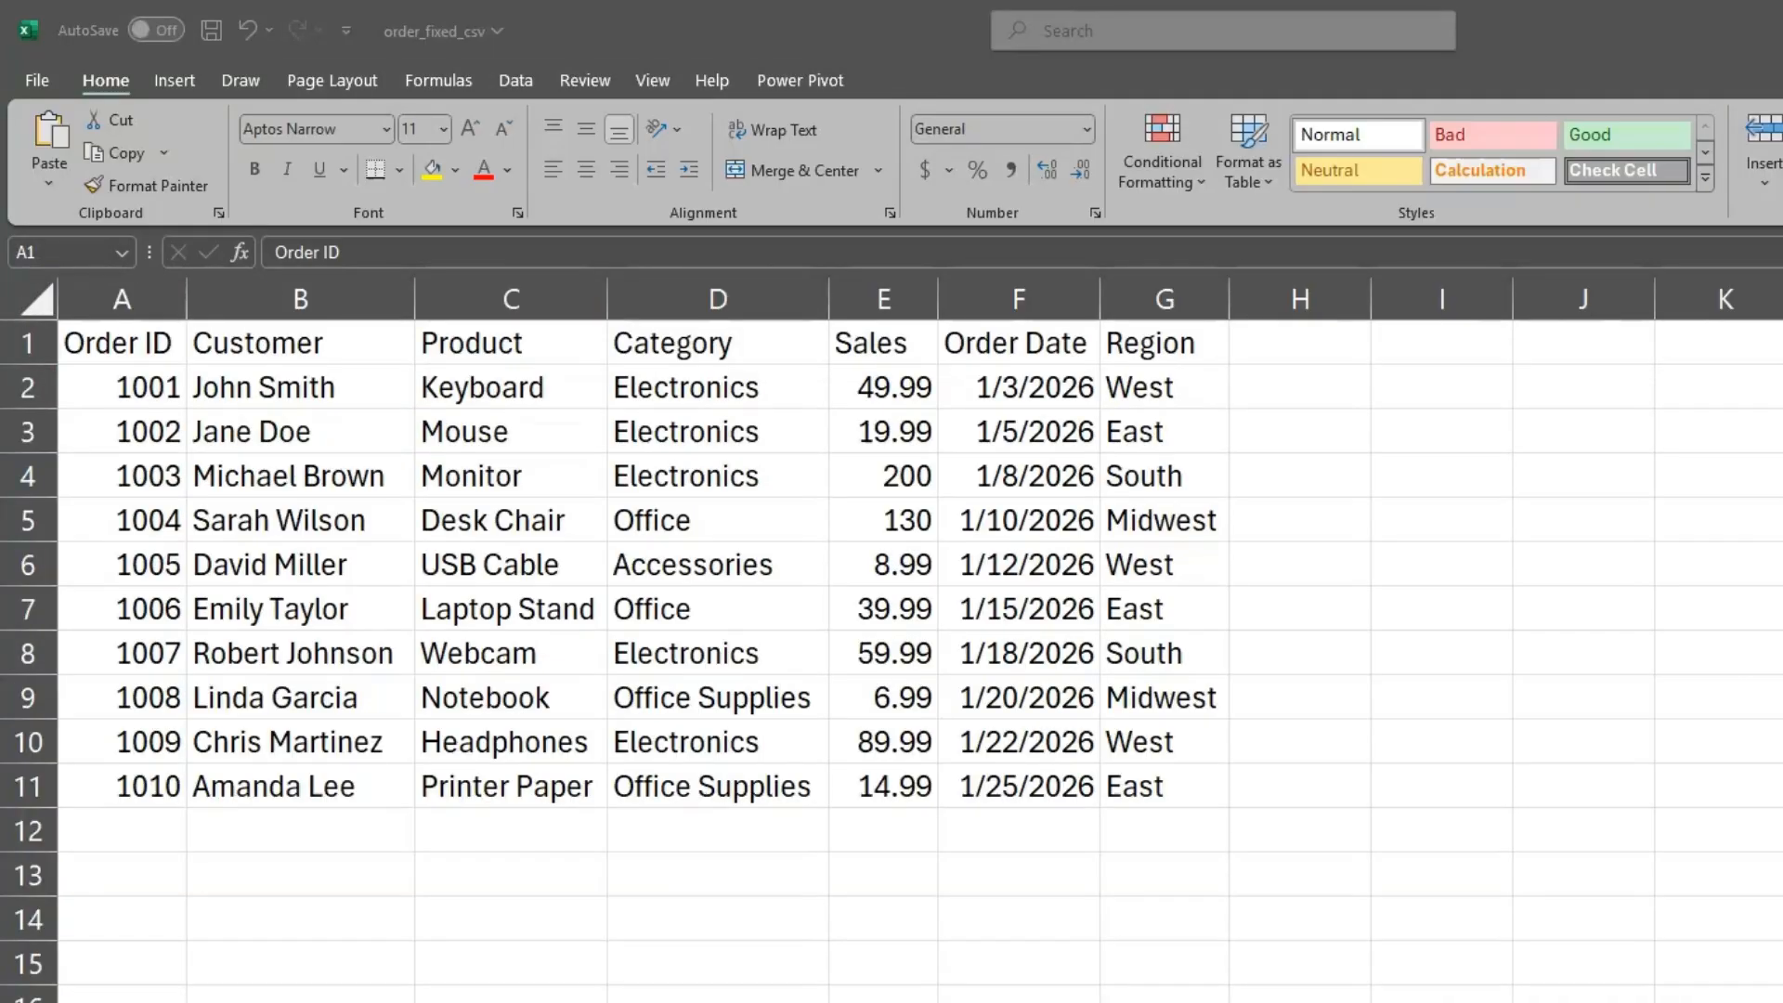